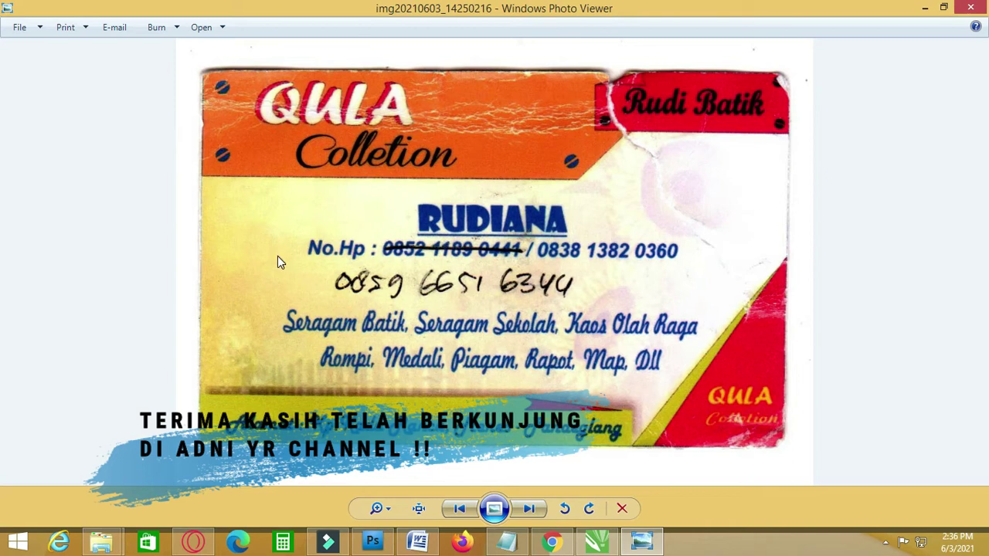
- Close the photo viewer and open img20210603_14250216.jpg in Photoshop
left_click(970, 7)
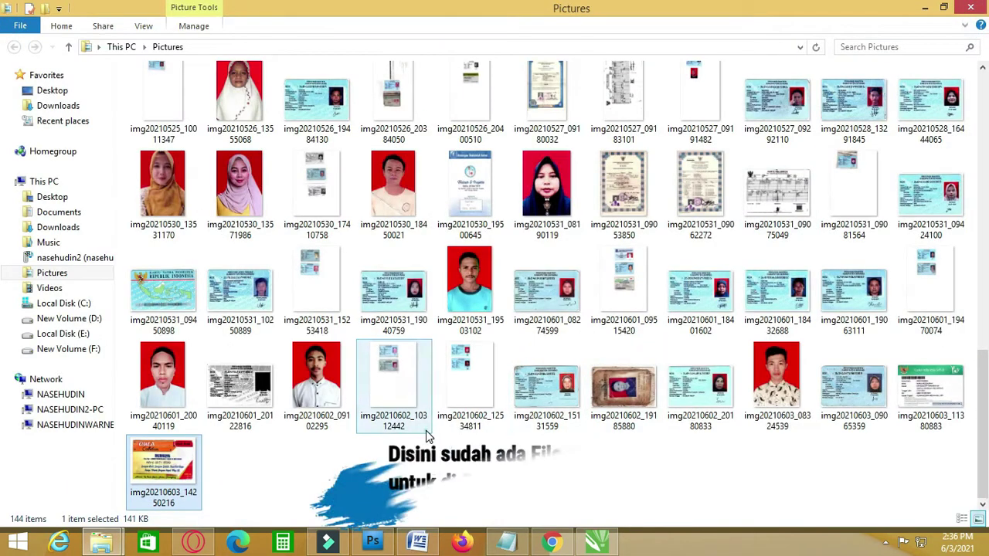
left_click_drag(163, 467, 398, 411)
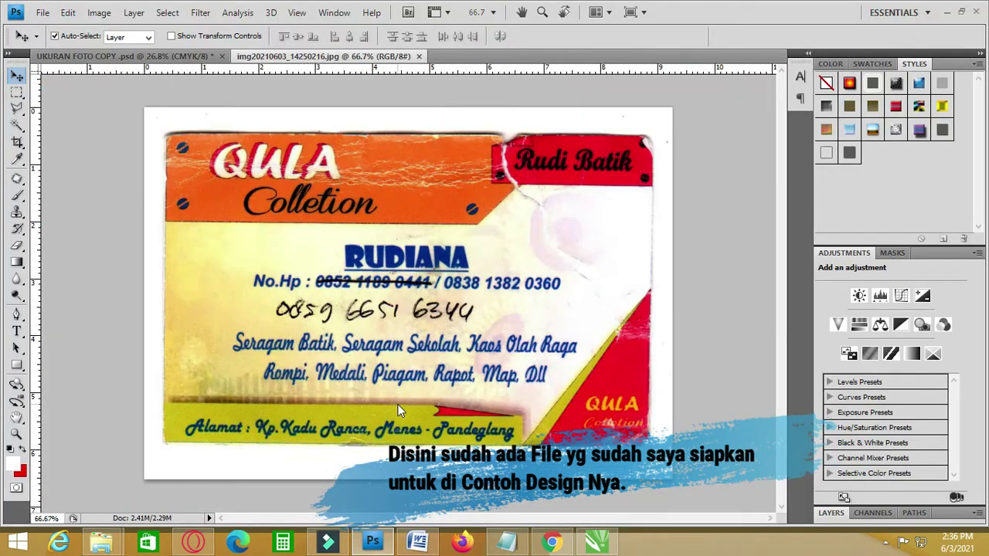
- Crop the card scan to the whole card, then close it and answer the save prompt
left_click(18, 145)
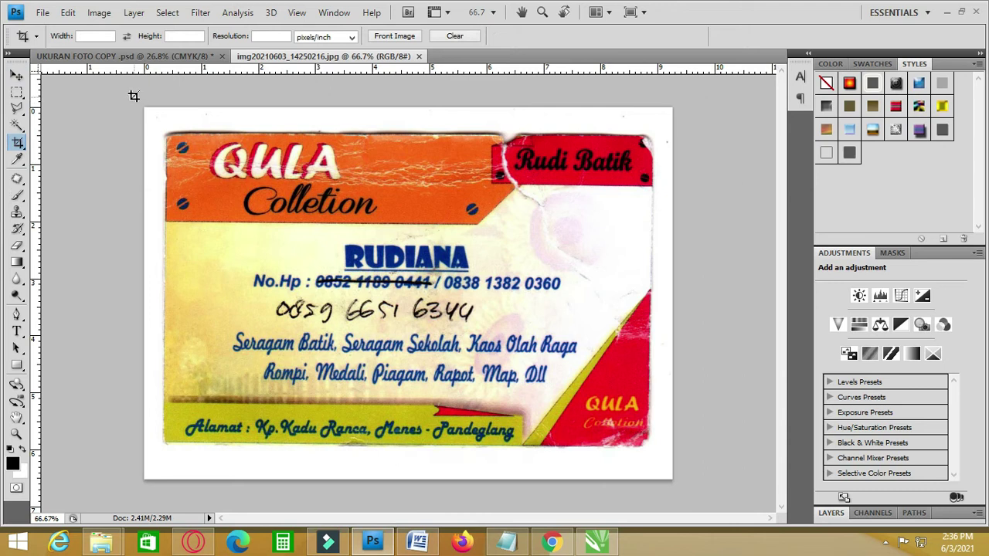
left_click_drag(595, 458, 672, 480)
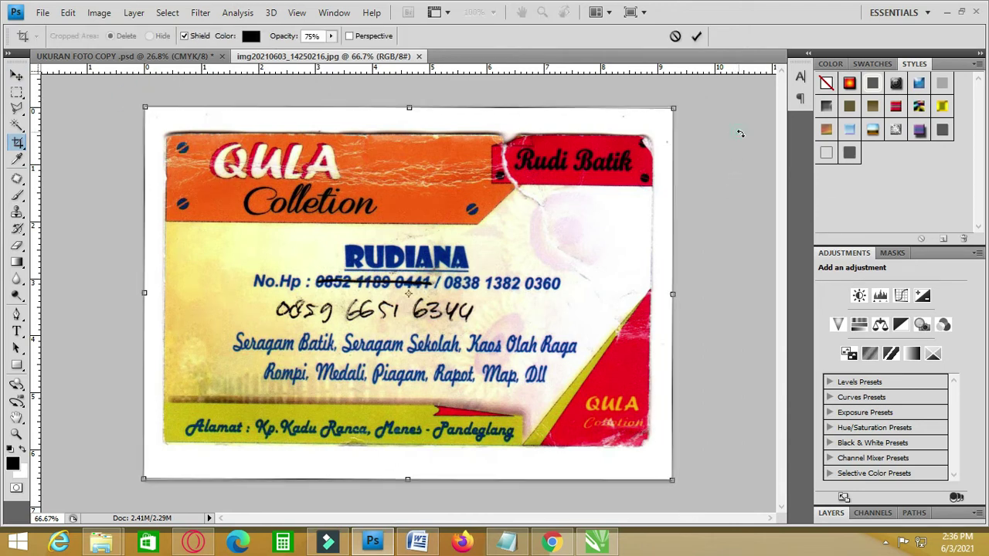
double_click(523, 188)
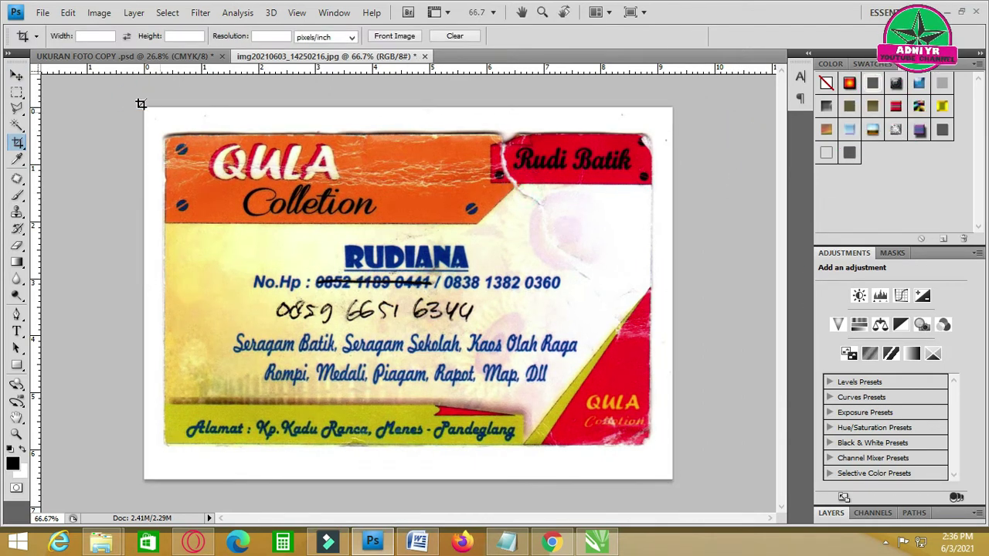
left_click(17, 76)
left_click(424, 56)
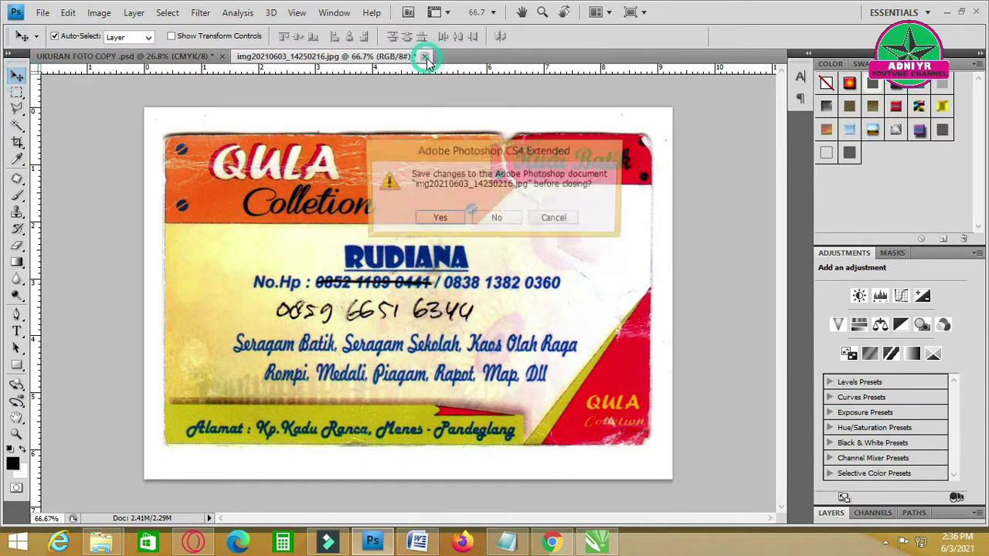
left_click(495, 218)
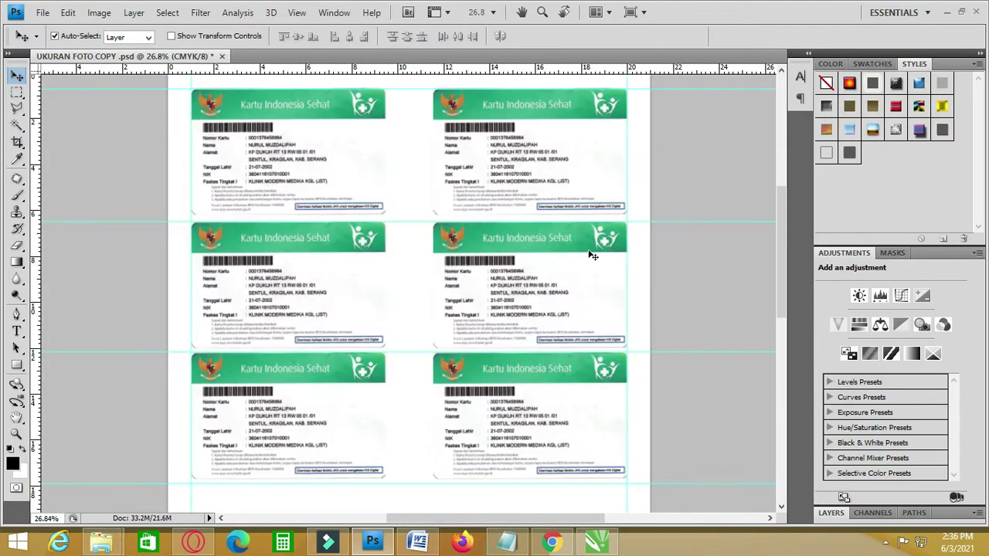
- Refresh the Pictures folder and drop img20210603_14250216 onto a new CorelDRAW page
left_click(101, 541)
left_click(249, 495)
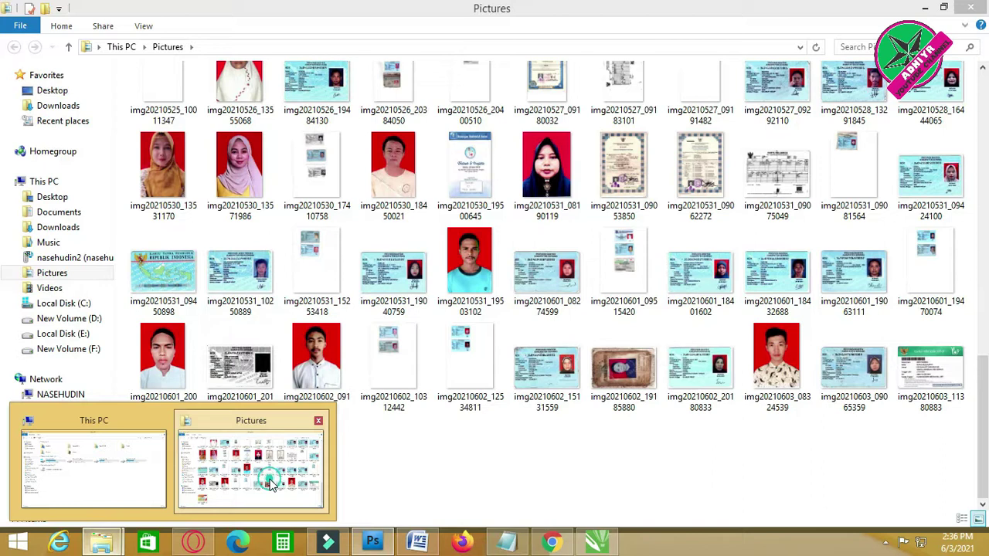
right_click(291, 465)
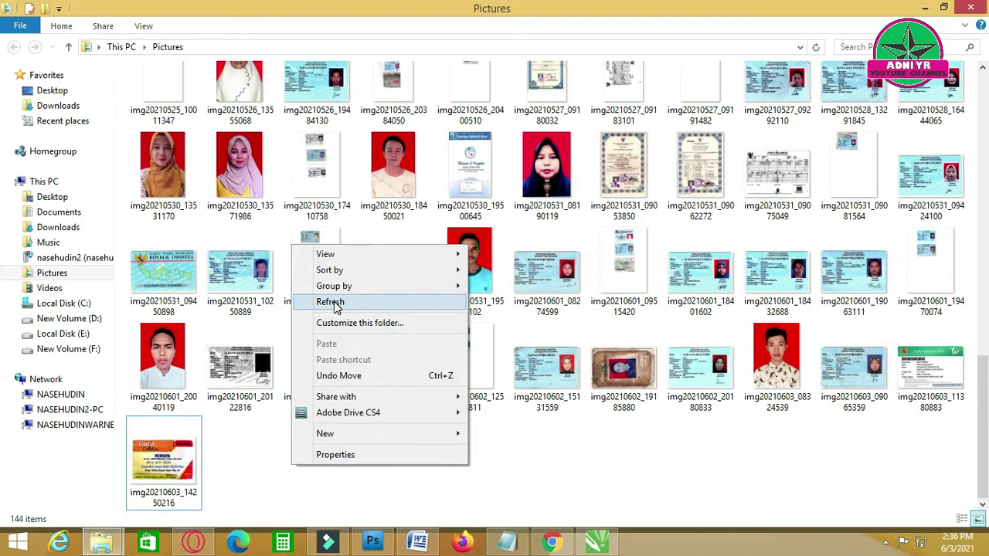
left_click(330, 301)
scroll(177, 461, "down", 10)
scroll(177, 460, "down", 5)
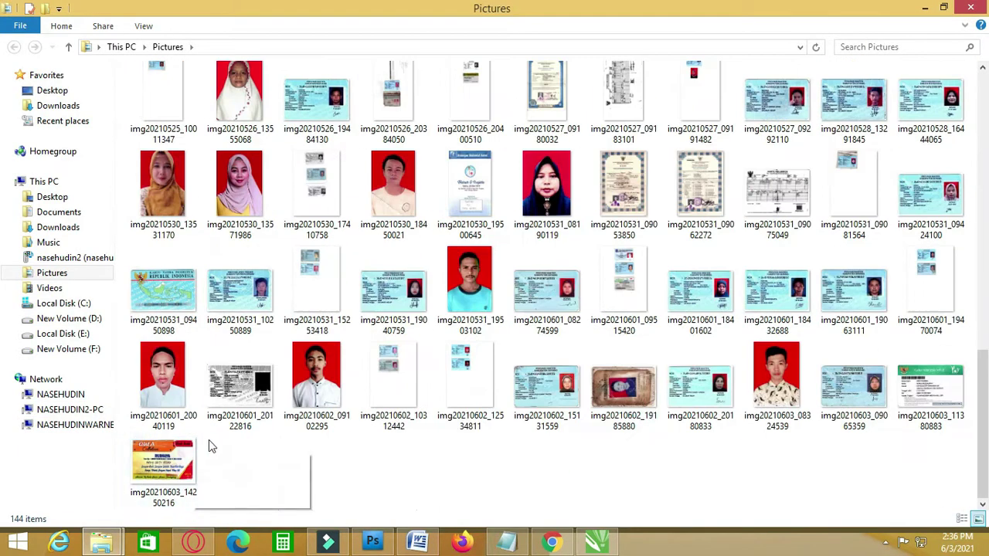
left_click_drag(164, 462, 496, 242)
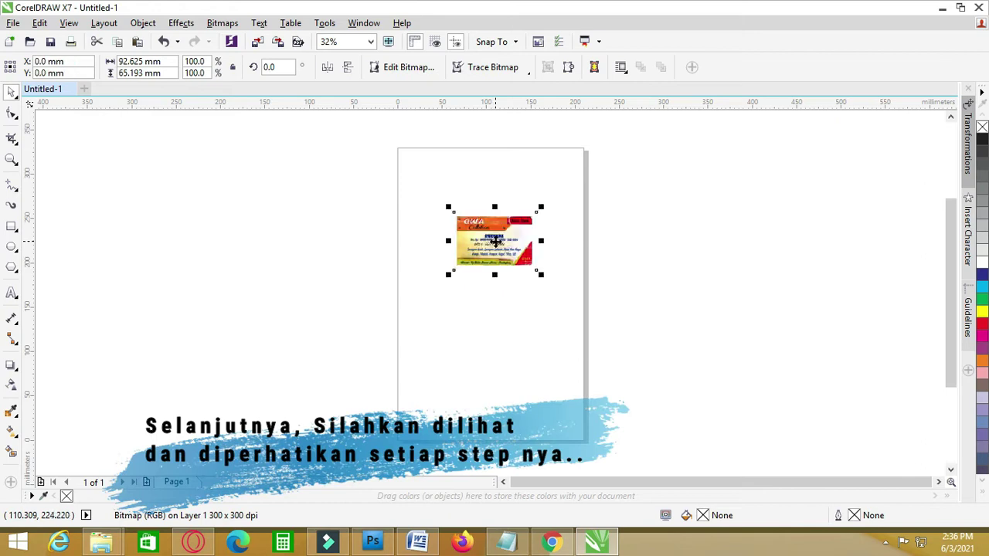
- Zoom to the card scan bitmap and lock it with Lock Object
key("shift+F2")
right_click(485, 207)
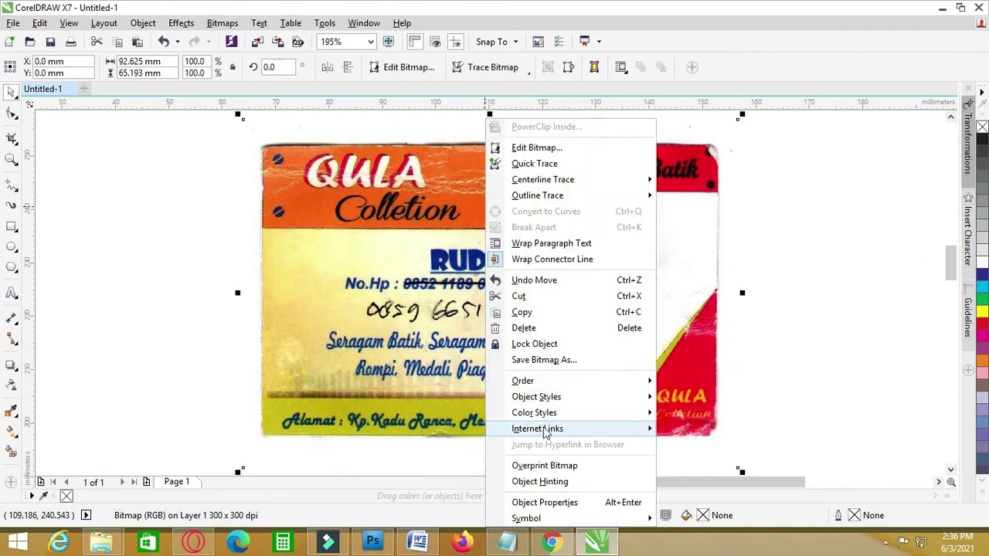
left_click(558, 352)
left_click(803, 267)
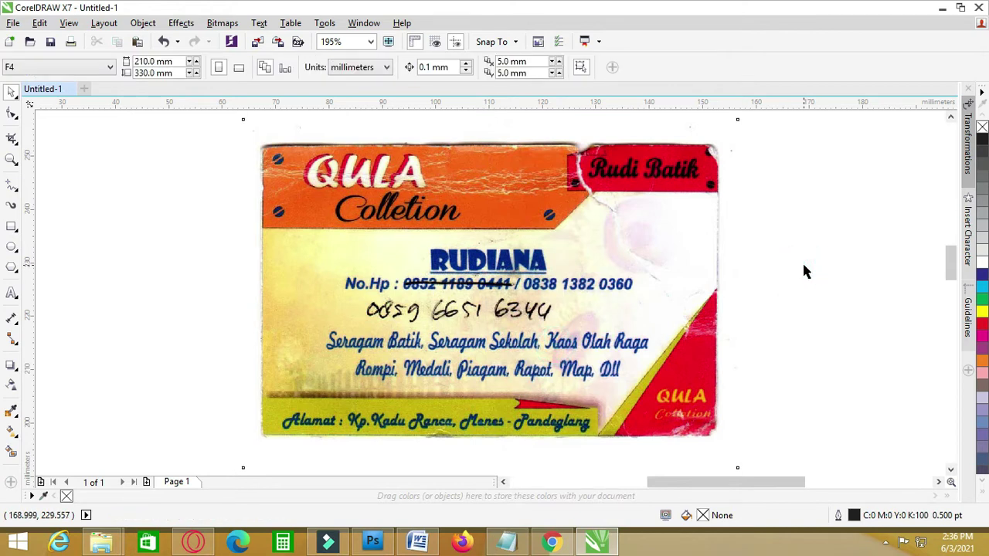
- Draw a rectangle over the card and shrink it to the 85.447 × 15.869 mm orange band
left_click(11, 227)
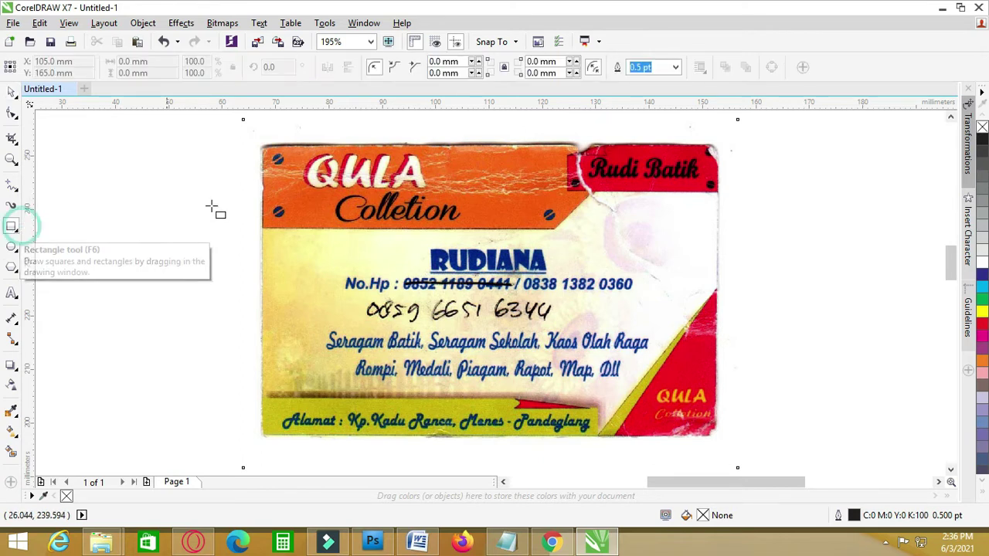
left_click_drag(262, 144, 727, 444)
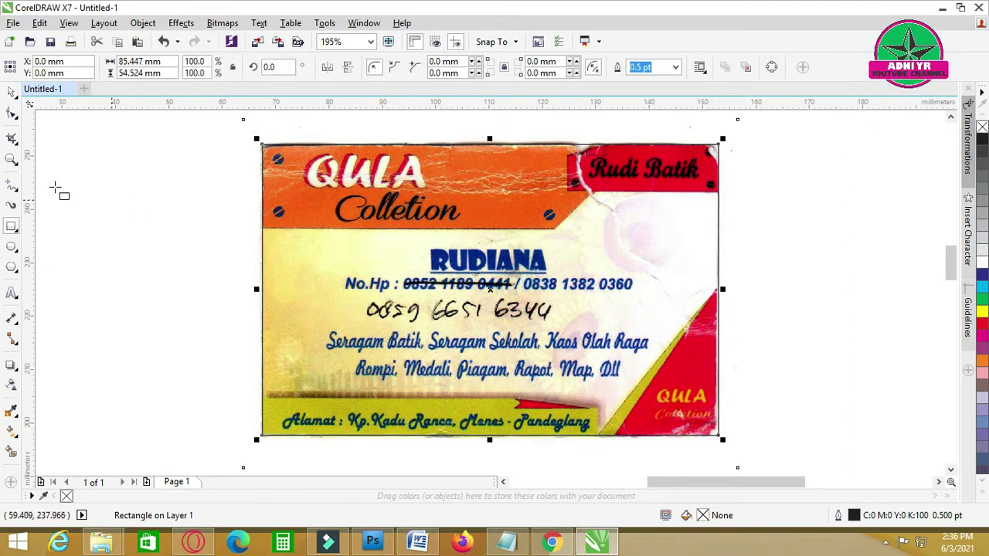
left_click(12, 92)
left_click(98, 203)
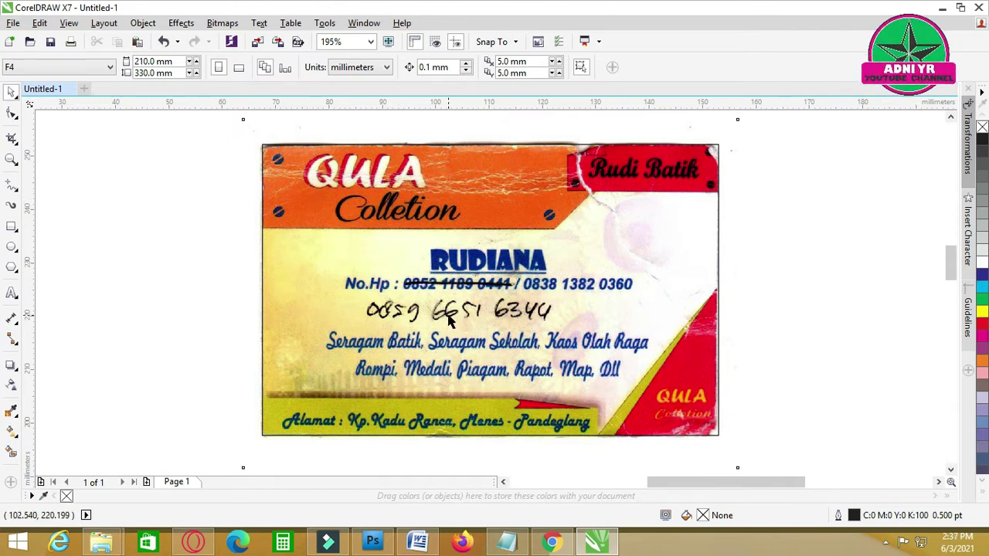
left_click(371, 282)
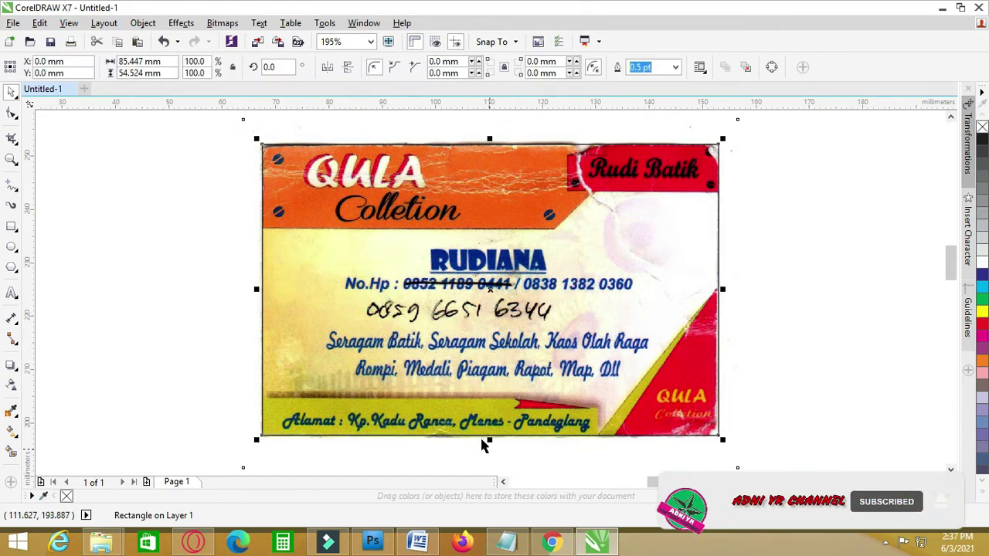
left_click_drag(489, 440, 545, 238)
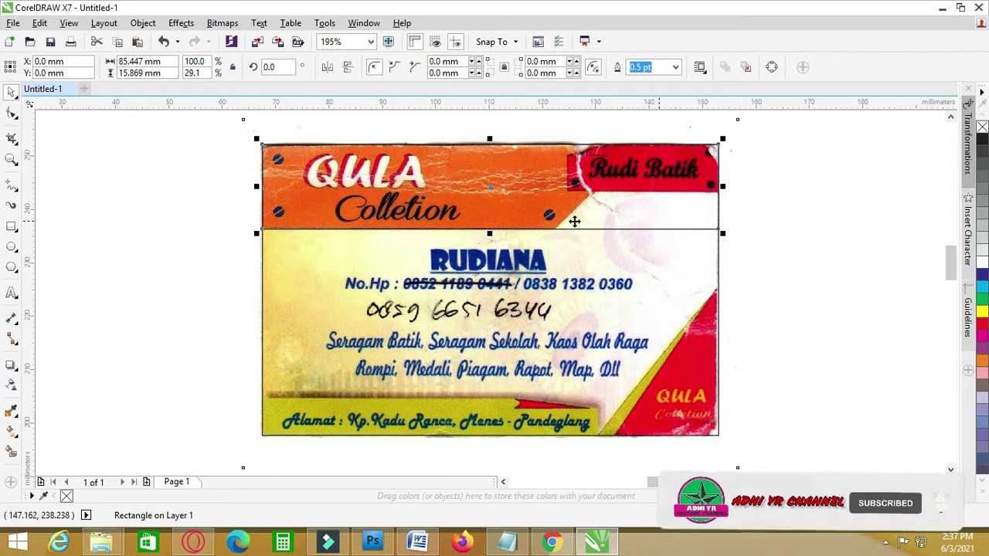
- Knife-cut the band rectangle along the diagonal edge and delete the top-right offcut
left_click(15, 140)
left_click(59, 154)
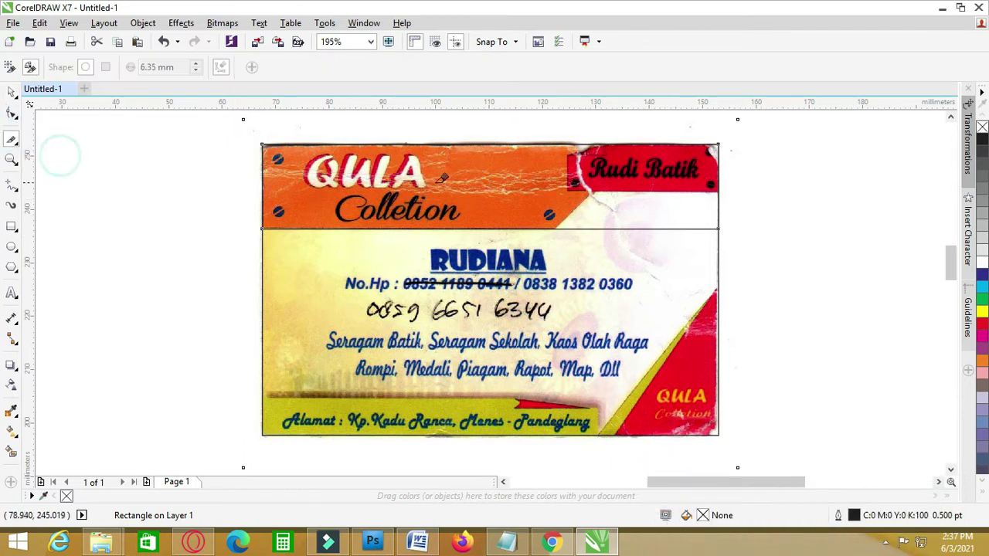
left_click(558, 228)
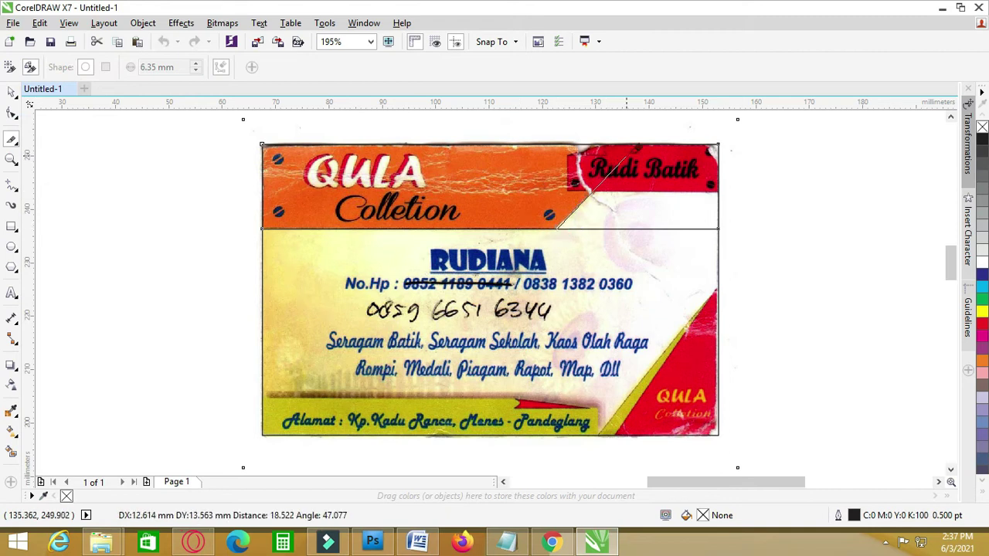
left_click(639, 143)
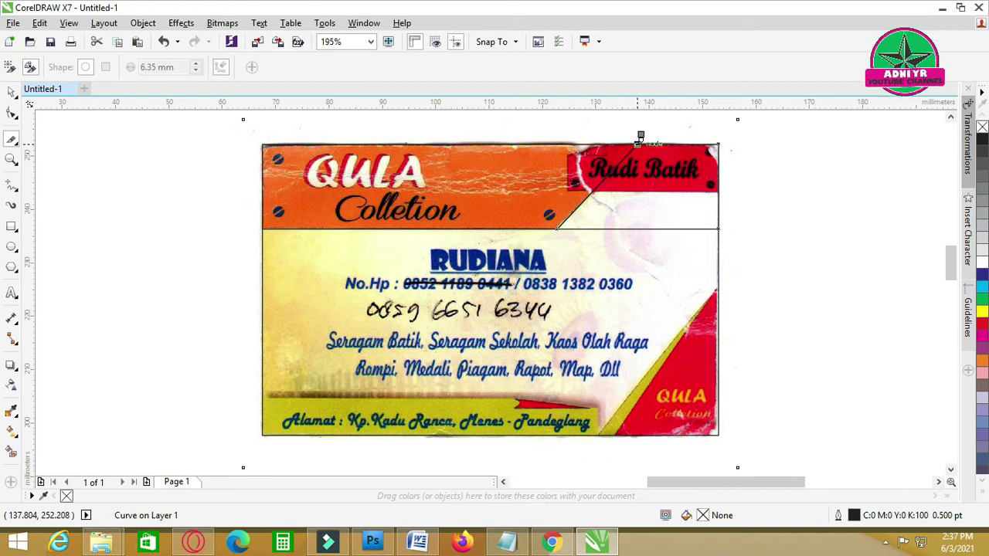
left_click(12, 91)
left_click_drag(684, 198, 796, 232)
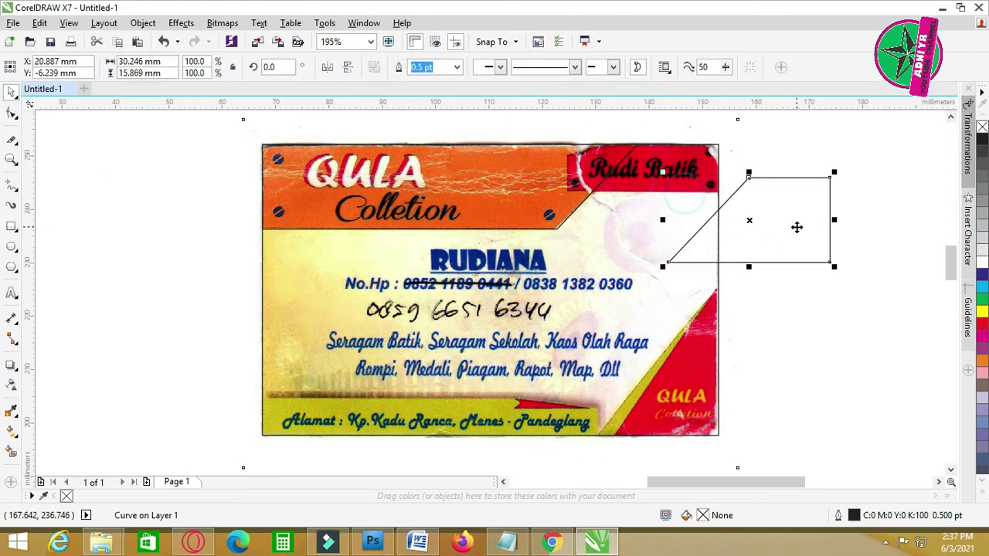
key("Delete")
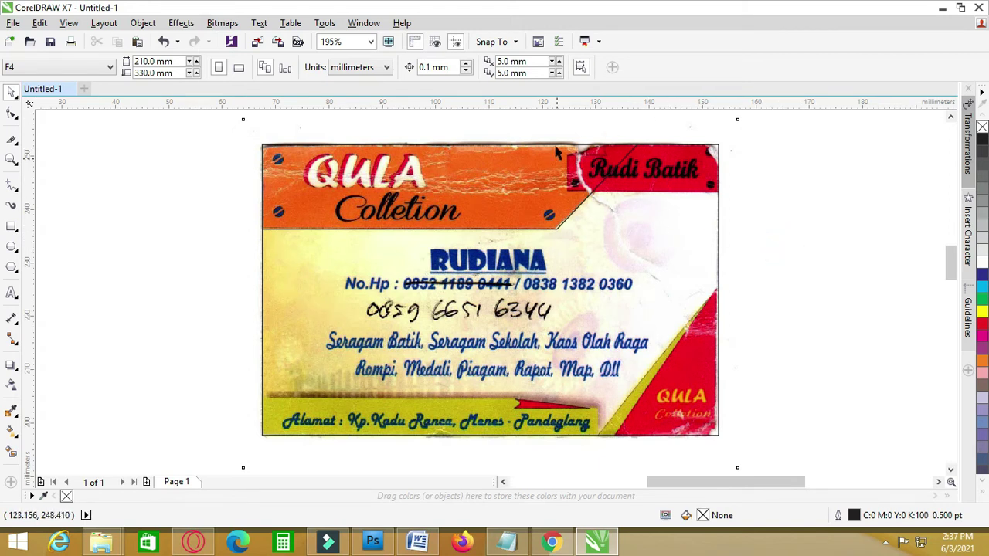
- Draw a banner Perfect Shape over the card's red Rudi Batik tag
left_click(16, 231)
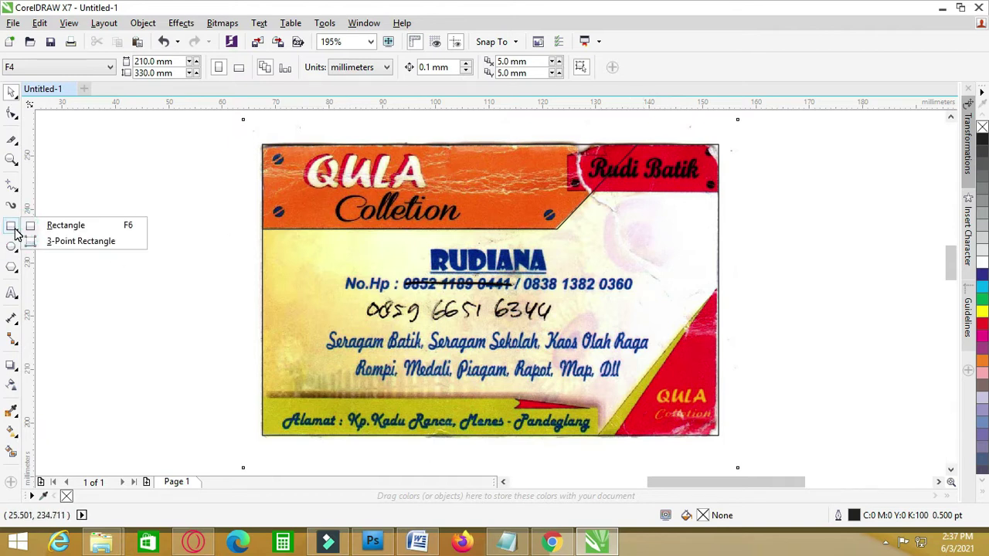
left_click(13, 270)
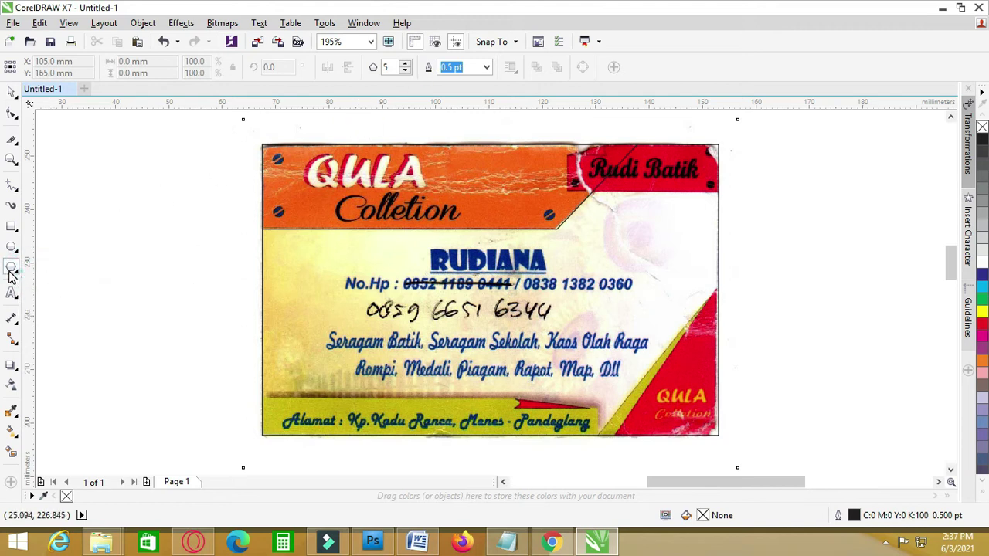
mouse_move(12, 268)
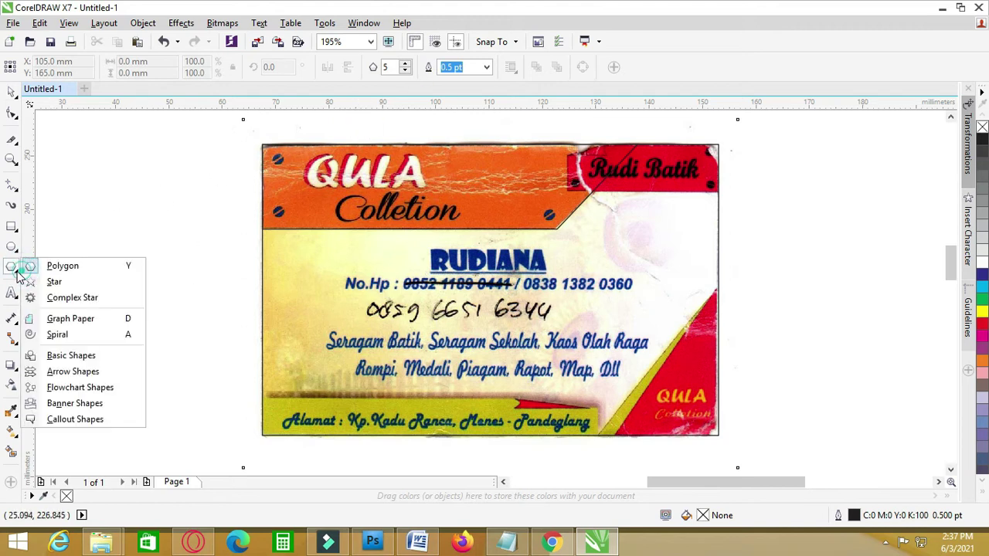
left_click(58, 357)
left_click(376, 68)
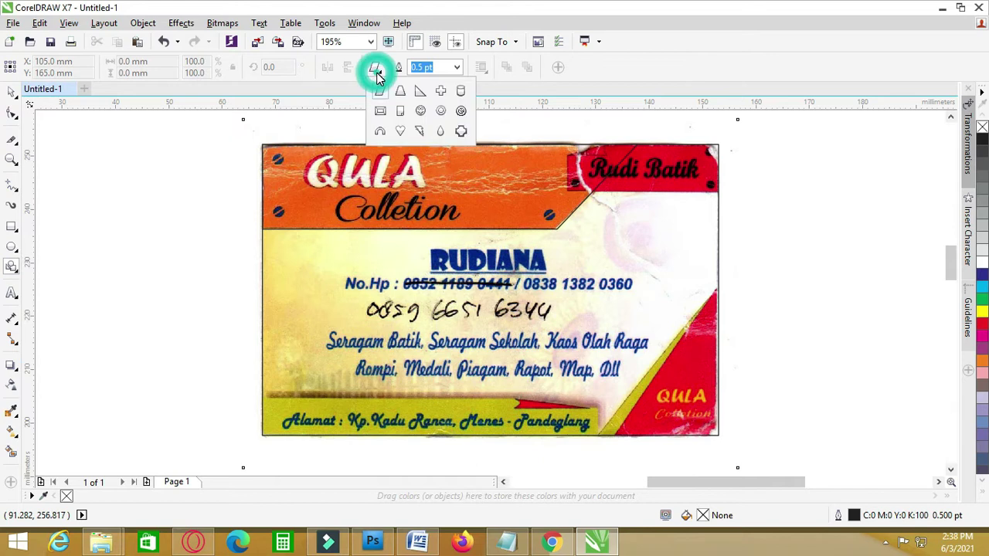
left_click(402, 112)
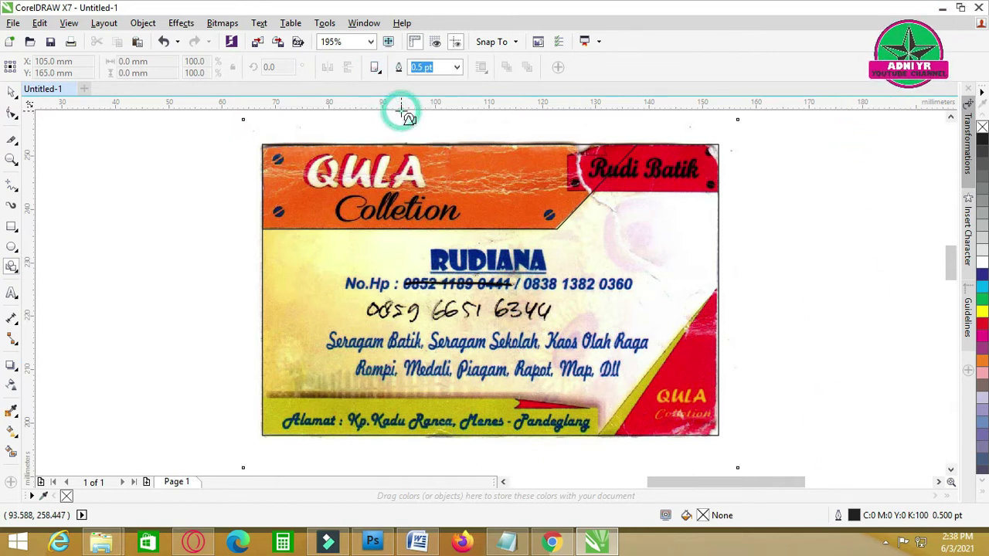
left_click_drag(717, 146, 568, 193)
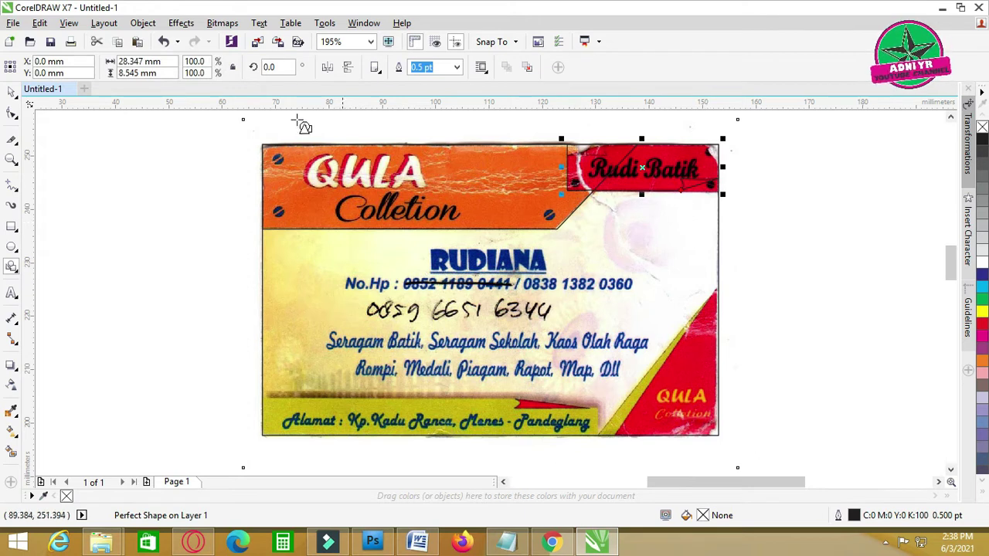
- Zoom around the card and reselect the 28.347 × 8.545 mm Rudi Batik tag shape
left_click(13, 92)
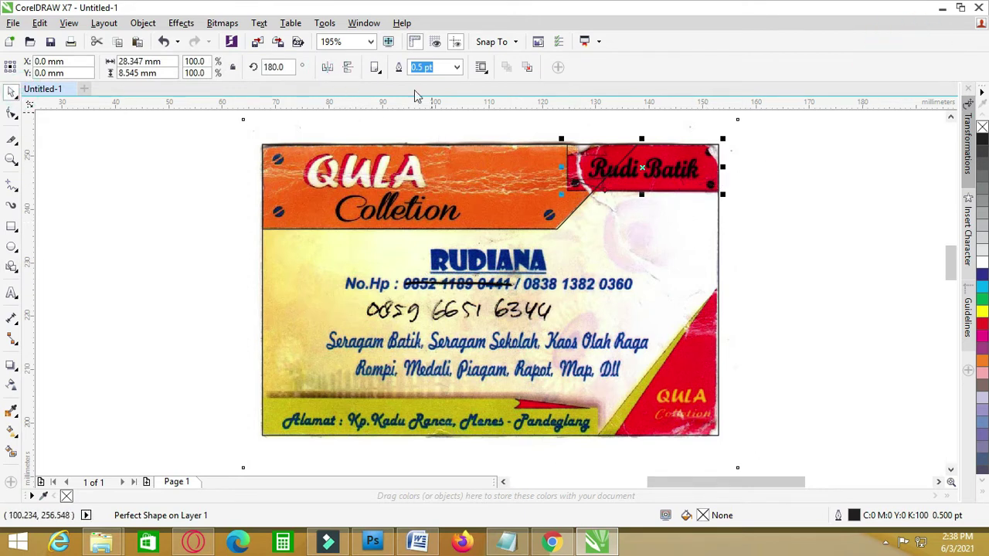
left_click(763, 147)
scroll(688, 147, "up", 2)
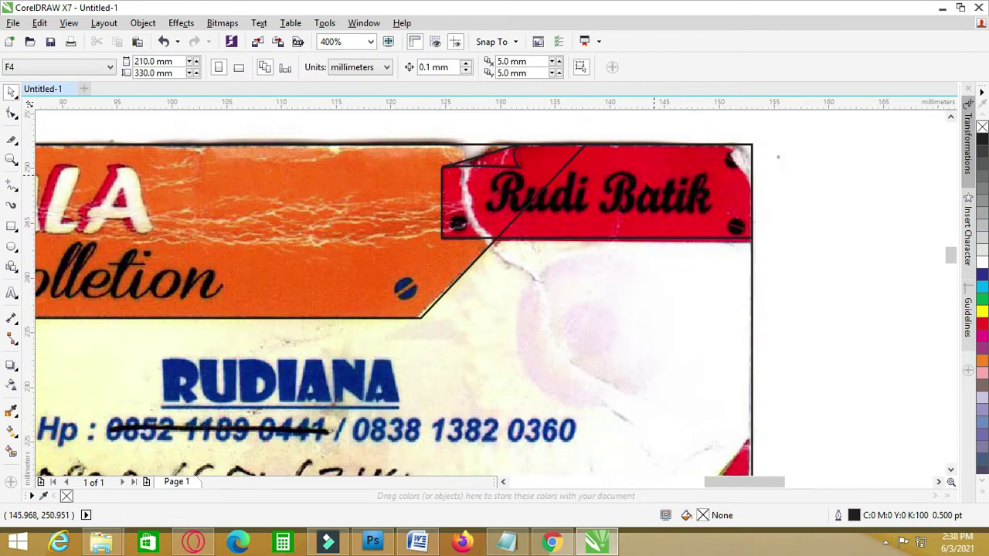
left_click(641, 187)
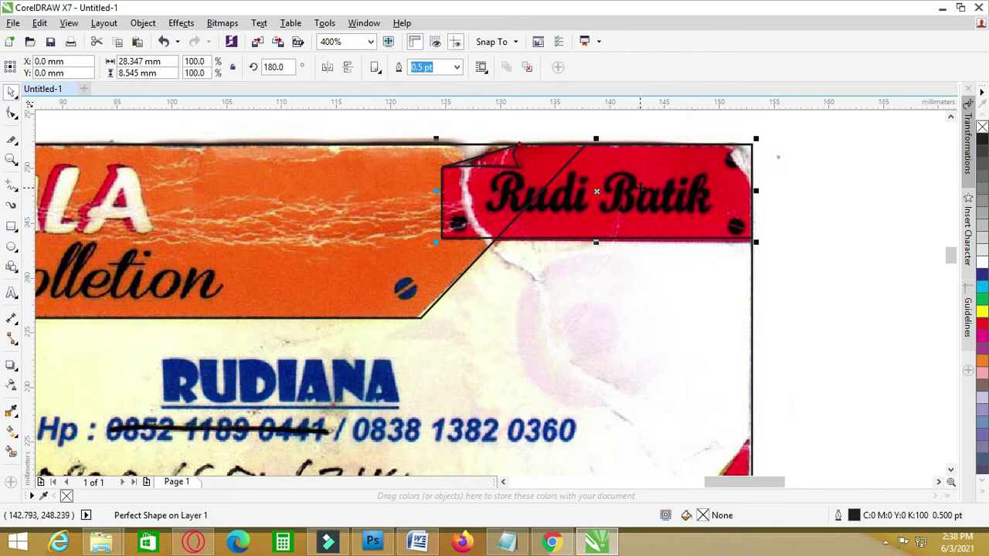
scroll(641, 187, "down", 2)
left_click(765, 207)
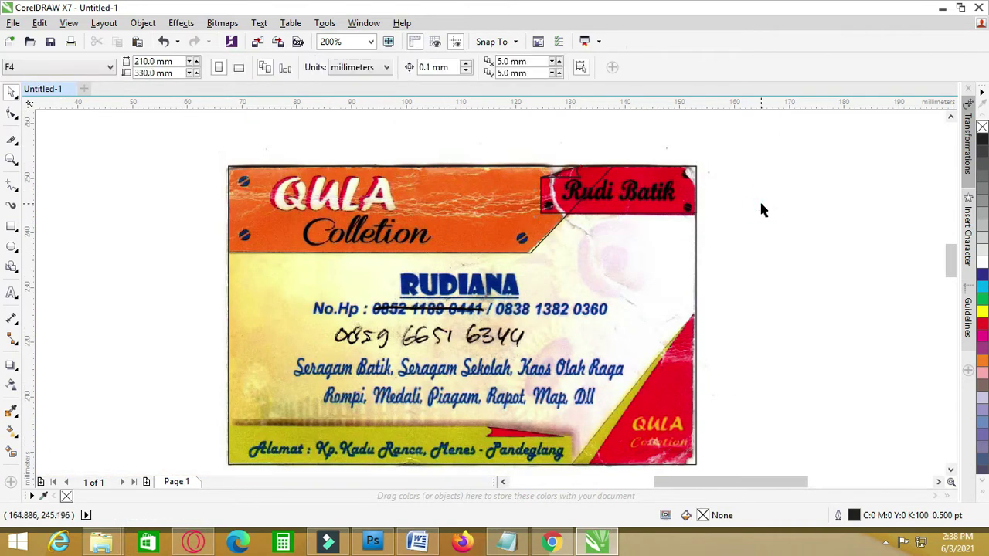
scroll(746, 203, "down", 1)
left_click(830, 215)
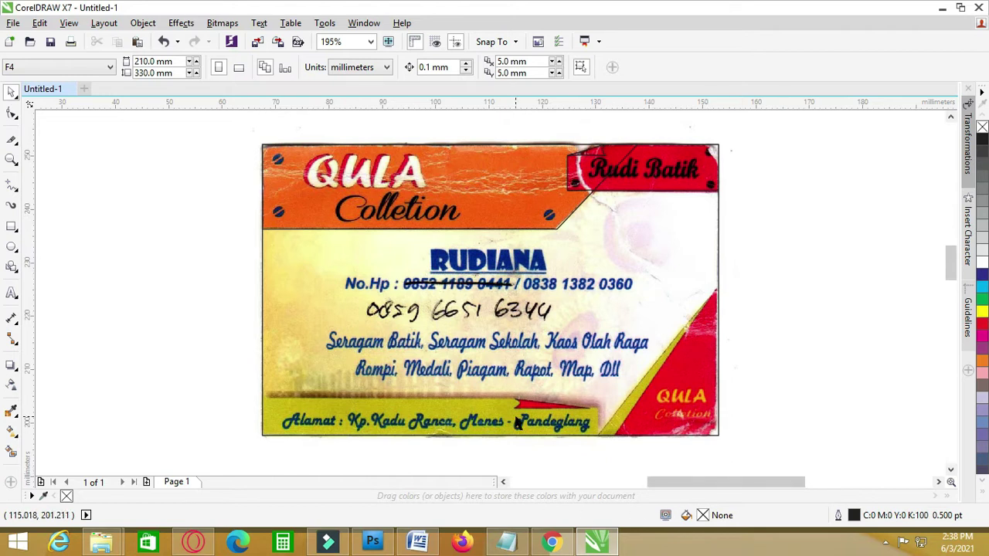
left_click(658, 168)
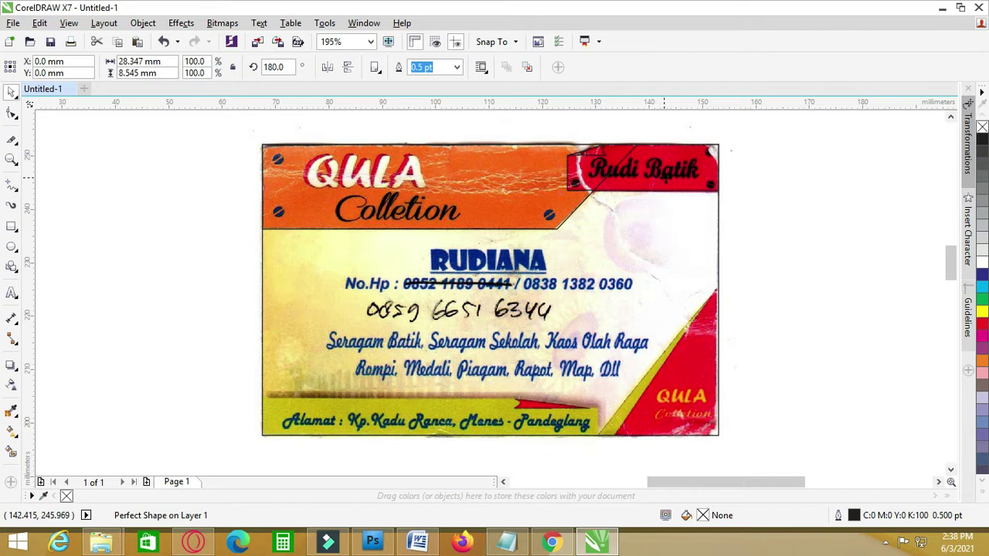
- Drag a copy of the tag shape down, mirror it horizontally, and place it on the Alamat strip
left_click_drag(666, 174, 413, 378)
left_click(327, 68)
scroll(390, 424, "up", 2)
left_click_drag(352, 329, 264, 388)
- Resize the mirrored copy to 62.727 × 6.819 mm to fit the yellow address strip
mouse_move(279, 338)
left_mouse_down()
mouse_move(287, 353)
mouse_move(278, 356)
left_mouse_up()
left_click_drag(436, 409, 669, 402)
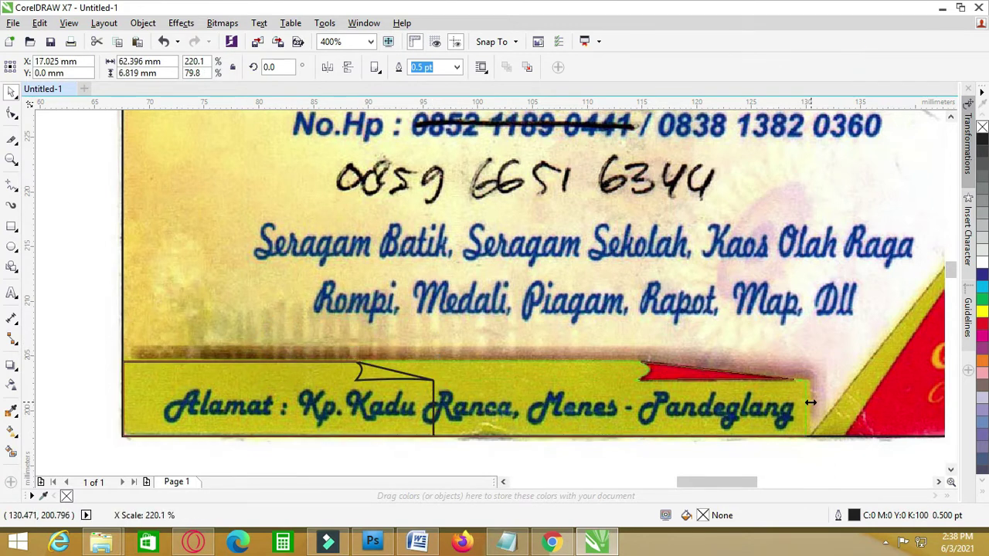
left_click_drag(814, 403, 814, 403)
scroll(814, 402, "down", 3)
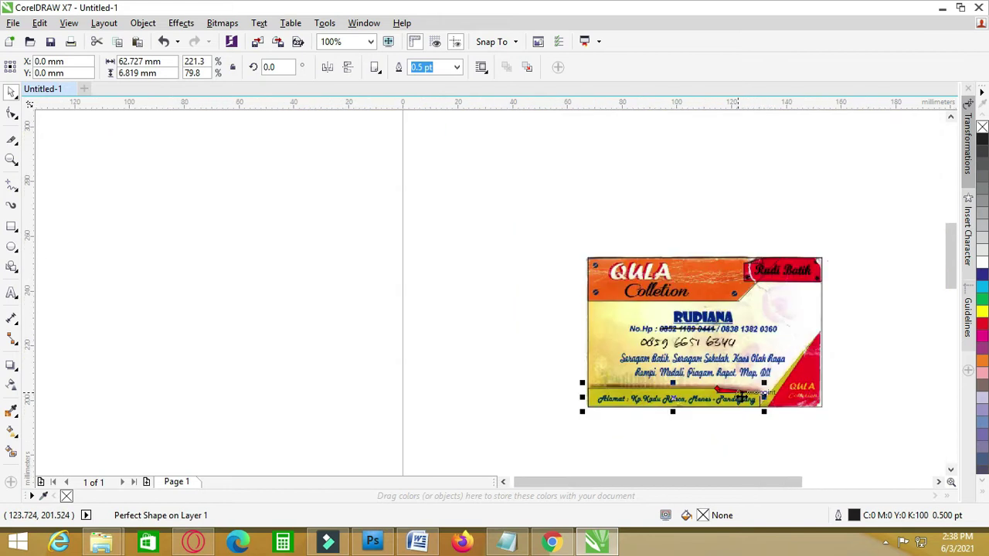
scroll(740, 399, "up", 2)
left_click(858, 389)
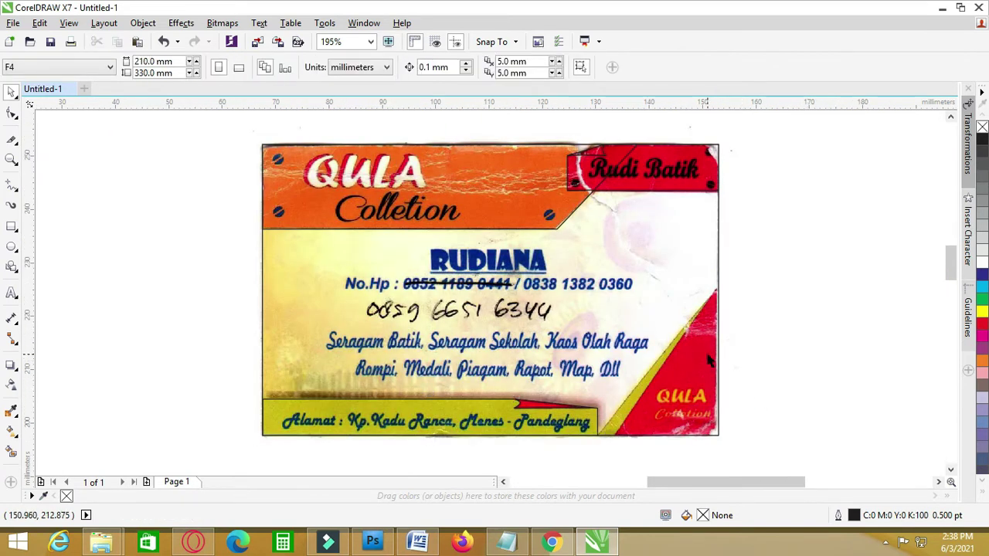
left_click(678, 236)
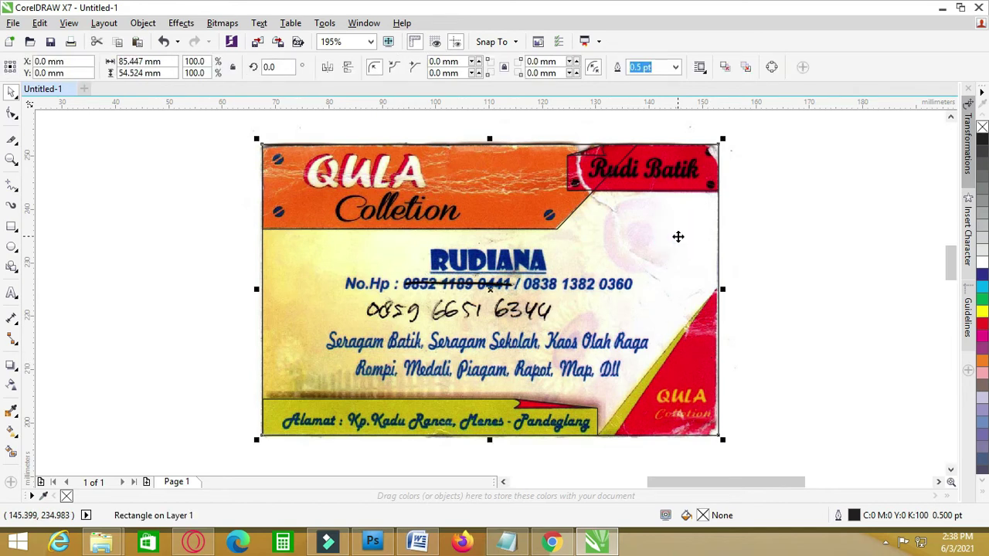
- Resize the helper rectangle to cover the card's bottom-right corner triangle
left_click_drag(257, 289, 607, 298)
left_click_drag(659, 139, 669, 199)
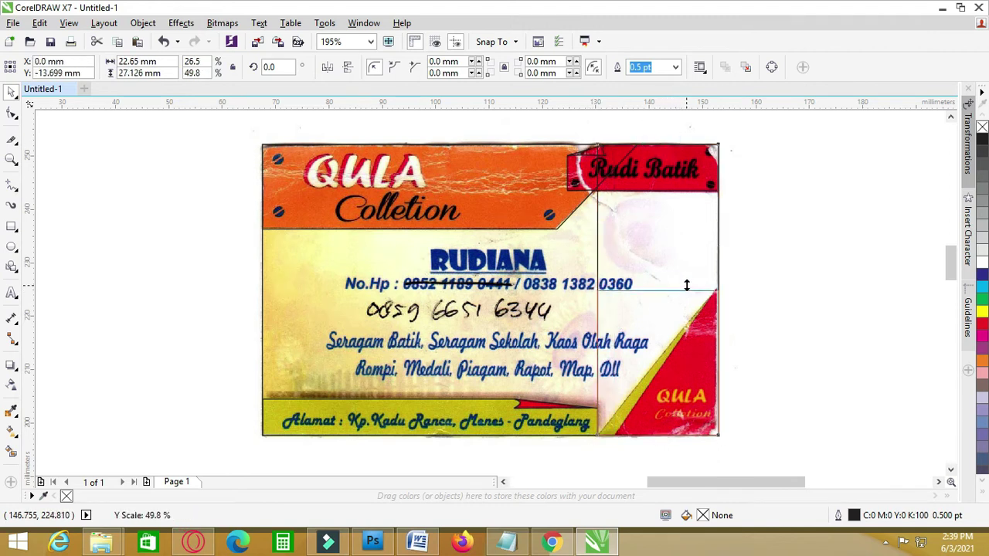
left_click_drag(686, 285, 686, 287)
left_click(804, 309)
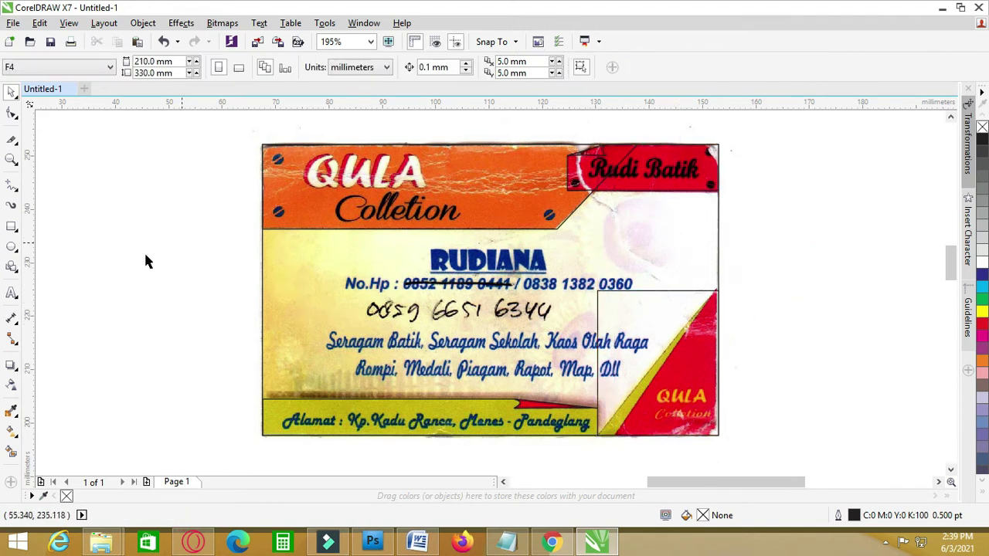
- Draw a 2-point diagonal across the corner to form the triangle and remove the helper rectangle
left_click(11, 141)
scroll(605, 427, "up", 2)
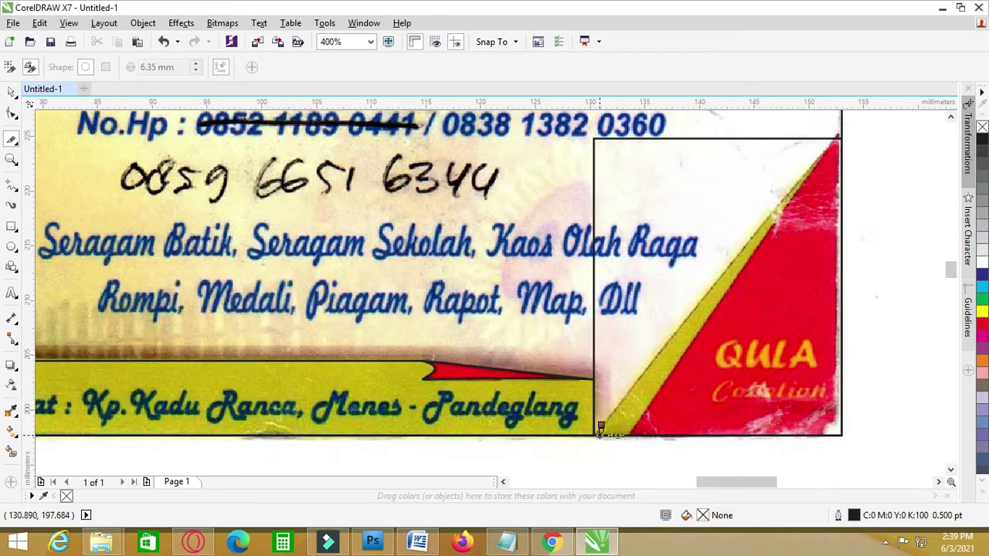
left_click(595, 434)
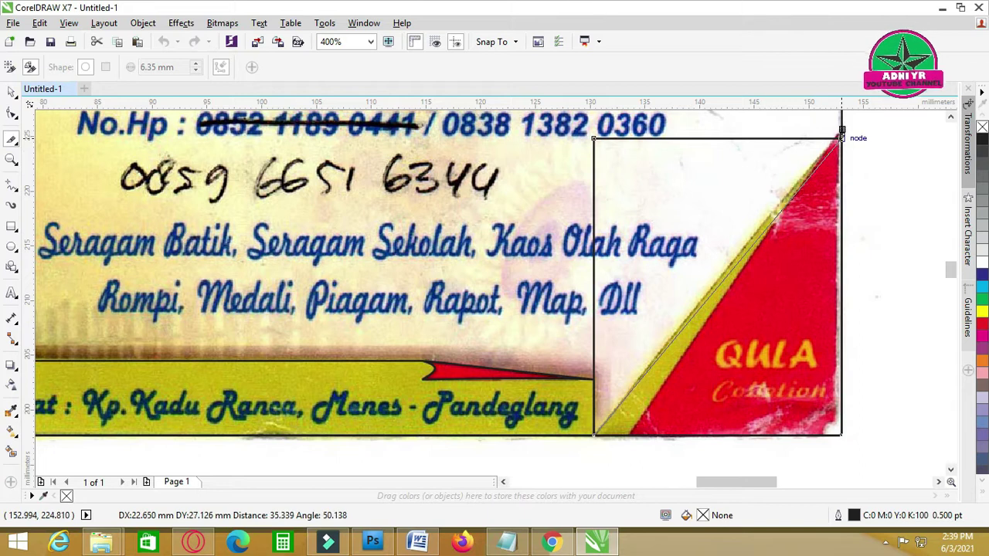
left_click(839, 138)
left_click(11, 91)
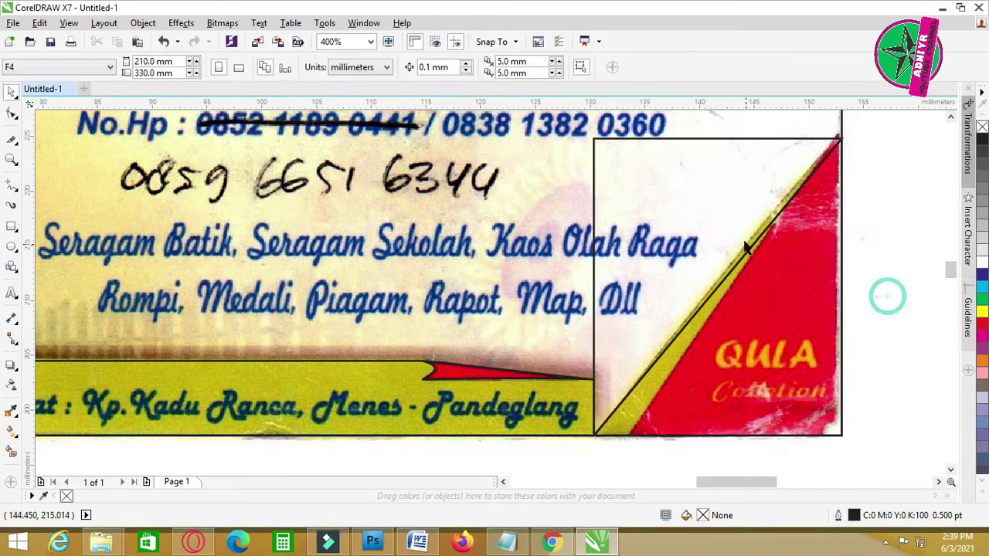
left_click_drag(726, 214, 677, 289)
key("Escape")
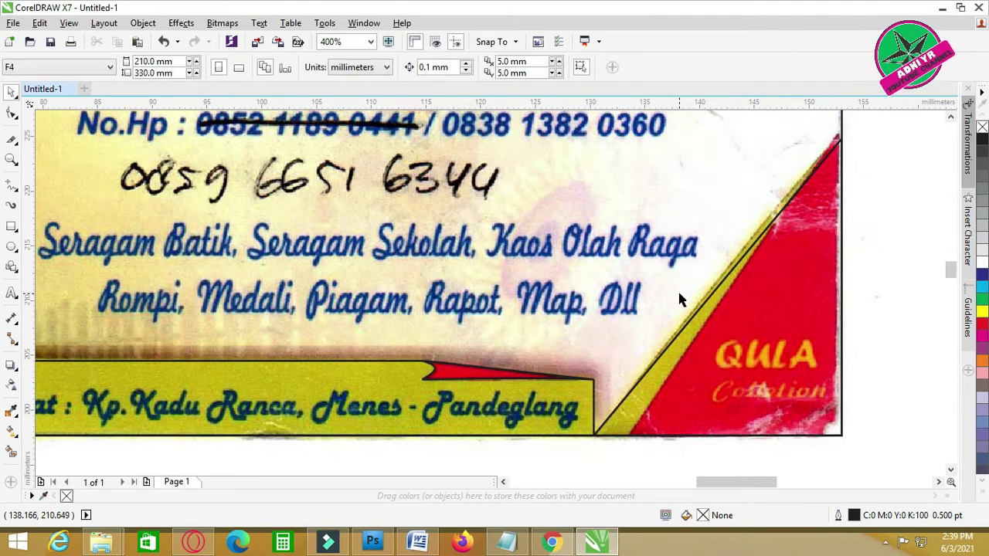
left_click(811, 230)
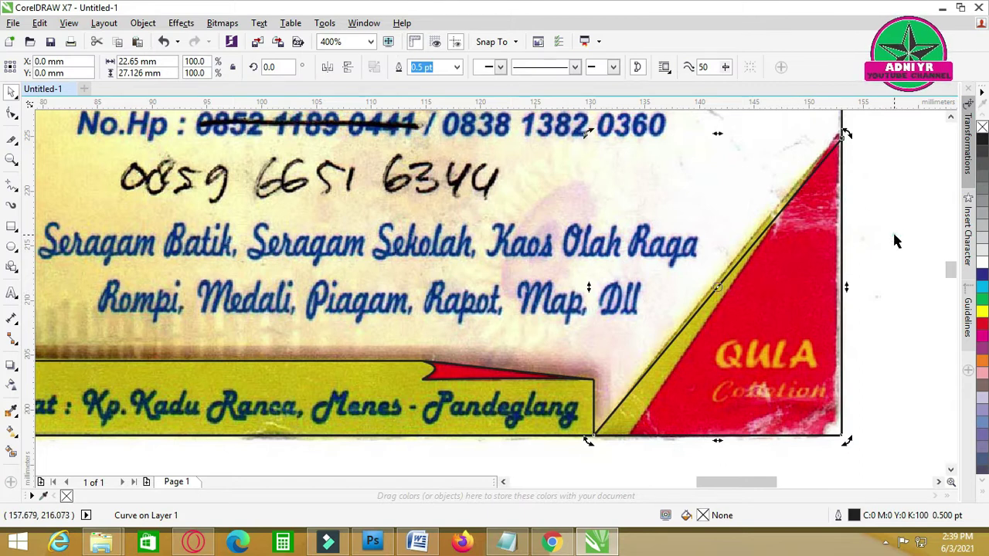
left_click(720, 132)
left_click(883, 289)
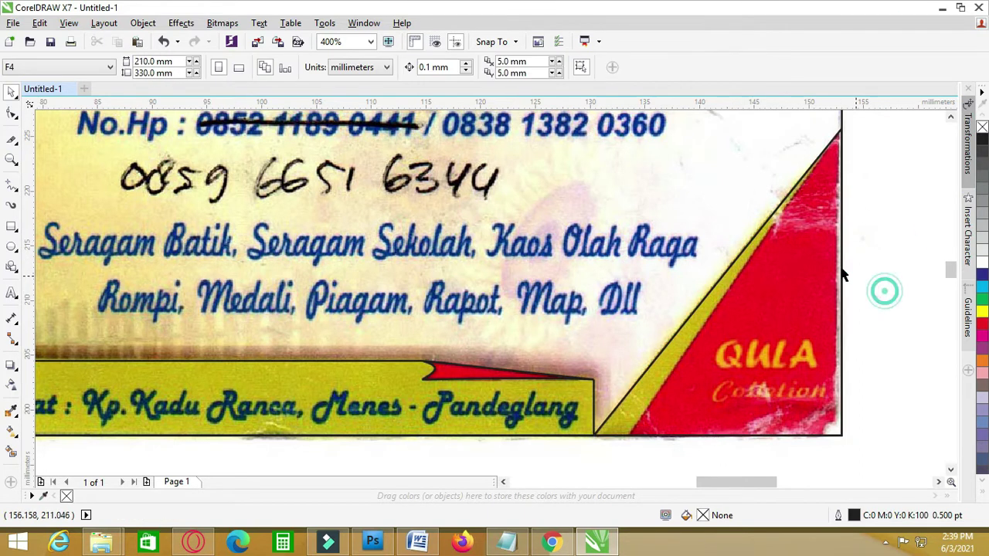
- Copy and paste the corner triangle, narrowing the duplicate to 19.531 mm wide
scroll(871, 309, "down", 2)
scroll(849, 354, "up", 2)
left_click(678, 271)
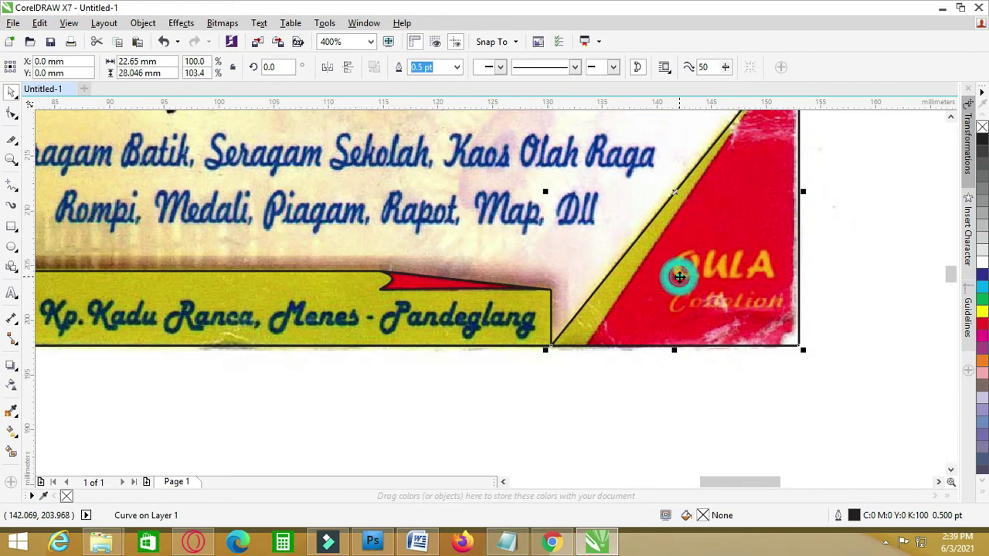
scroll(708, 249, "down", 2)
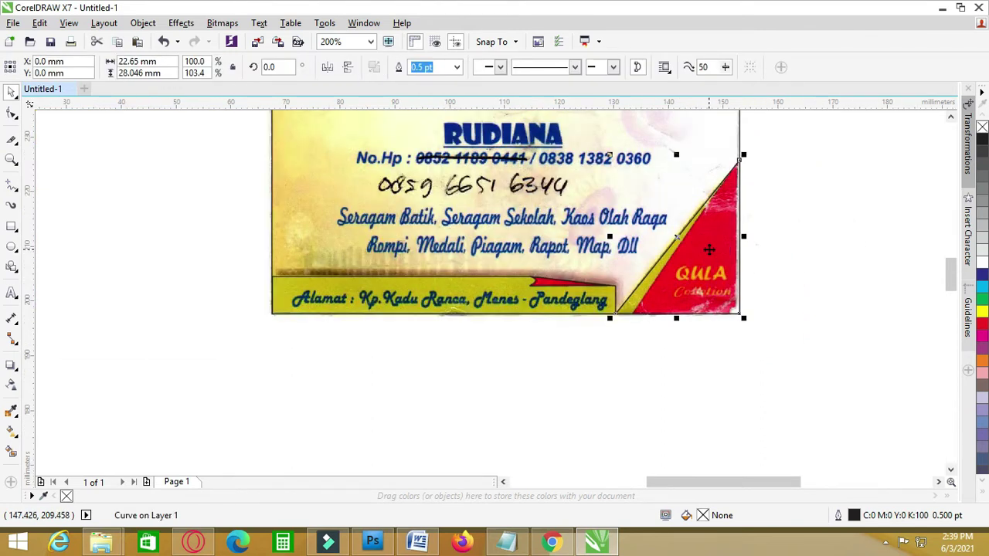
scroll(709, 249, "up", 2)
right_click(685, 372)
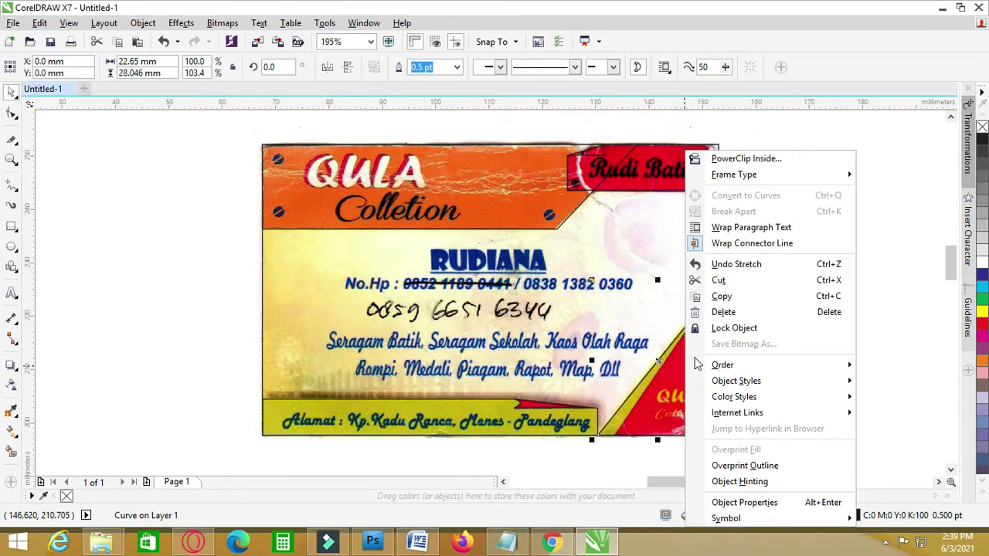
left_click(722, 296)
left_click(759, 247)
right_click(761, 251)
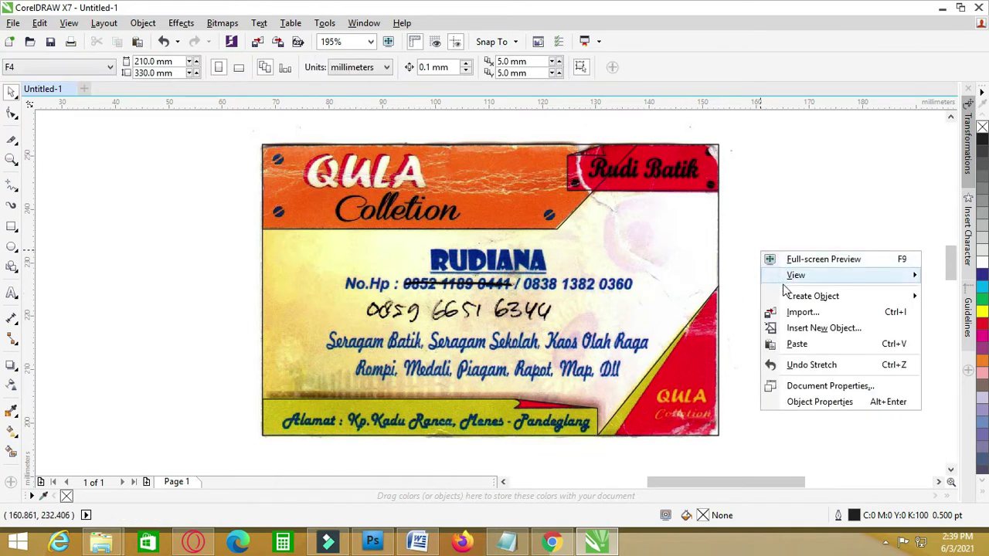
left_click(802, 345)
left_click_drag(593, 361, 609, 361)
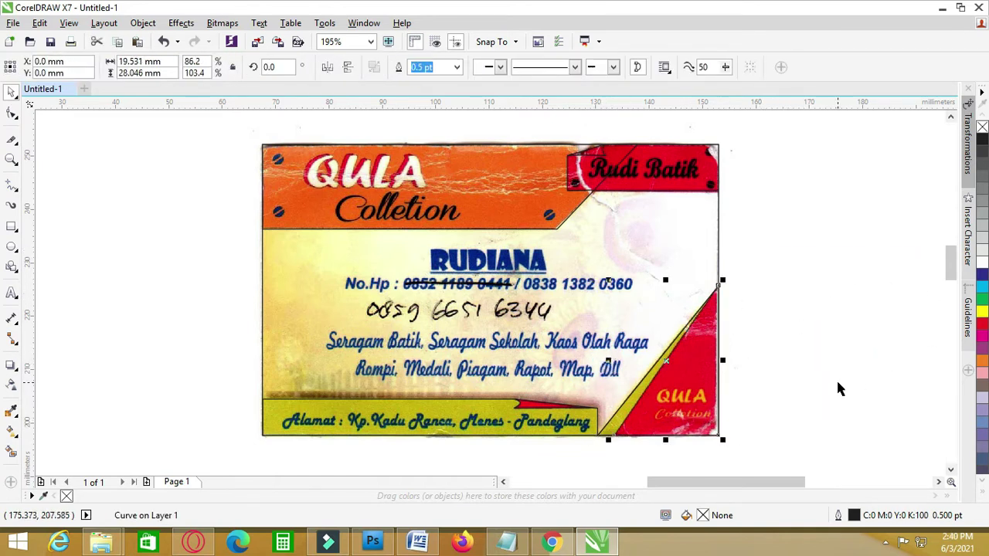
- Fill the narrow triangle red and the wider 22.65 mm triangle with yellow sampled from the scan
left_click(982, 325)
left_click(879, 386)
left_click(634, 399)
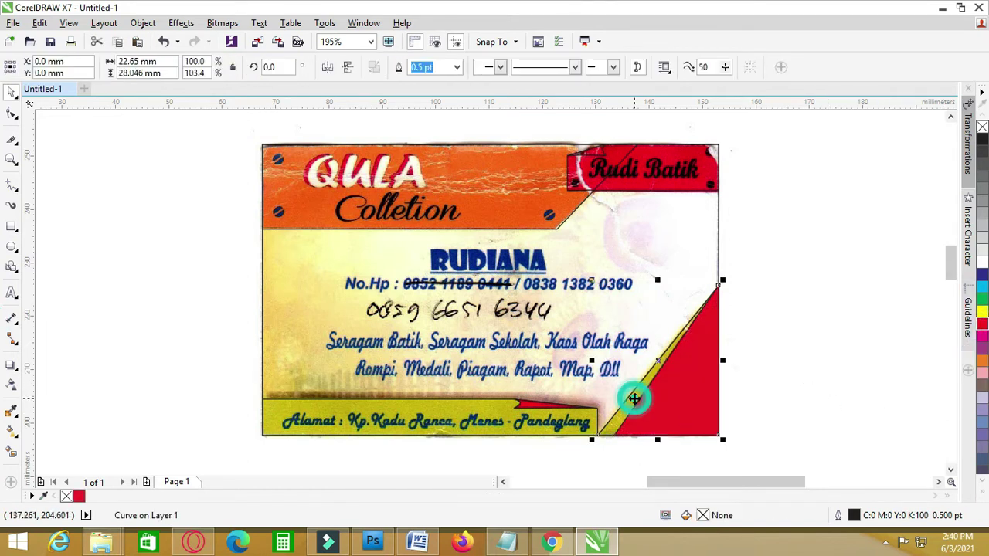
left_click(13, 414)
scroll(697, 425, "up", 2)
left_click(545, 403)
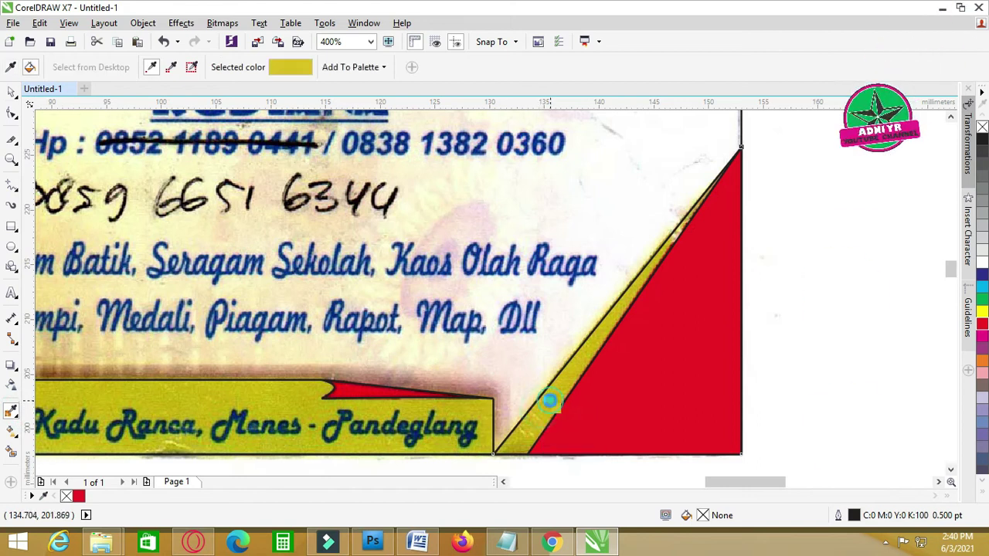
left_click(546, 399)
left_click(12, 91)
left_click(826, 255)
key("F4")
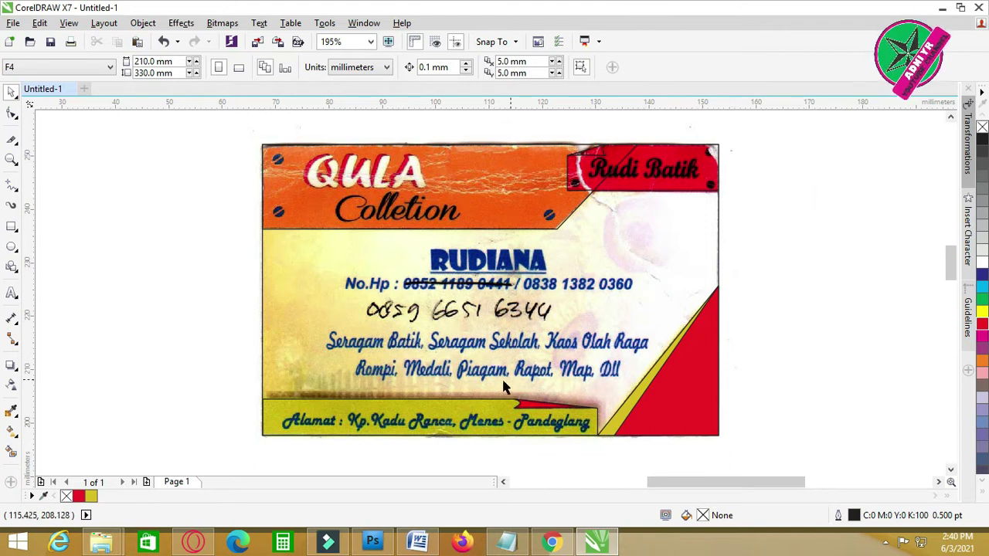
- Type the card holder's name as a new text line beside the card
left_click(11, 292)
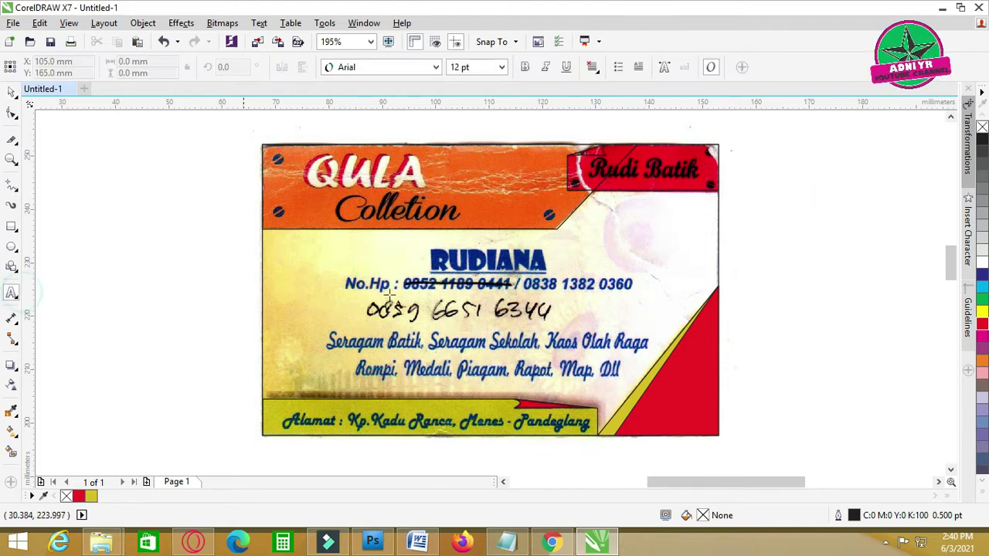
left_click(572, 257)
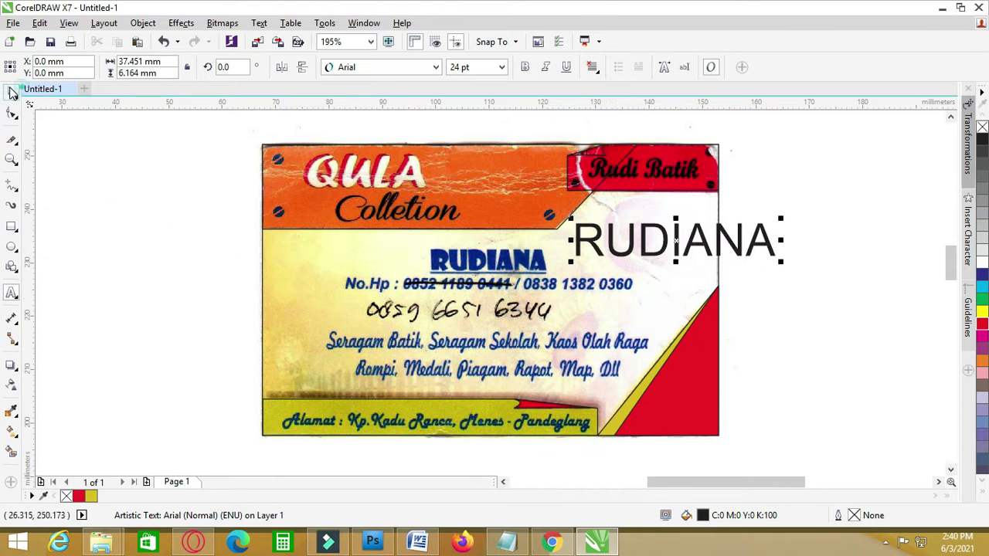
left_click_drag(676, 242, 581, 230)
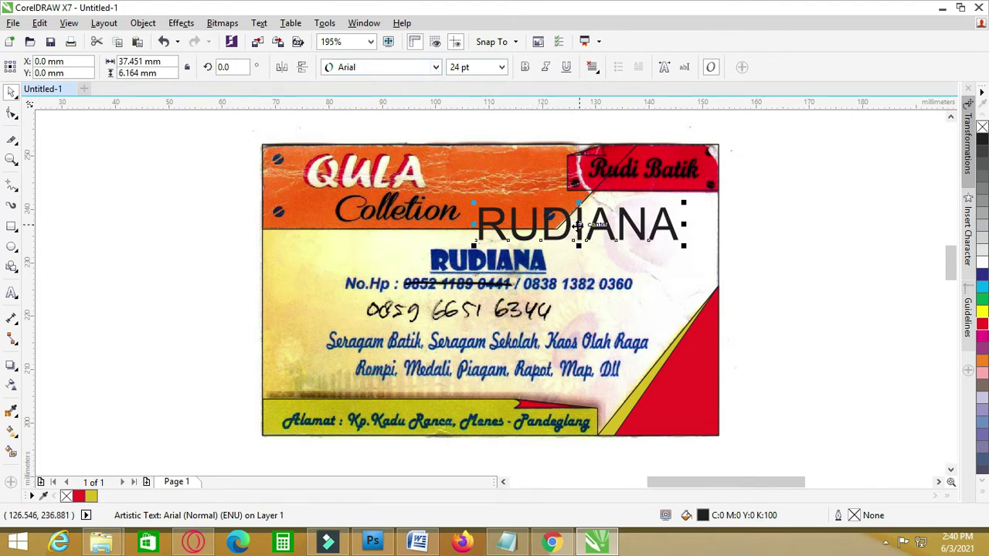
left_click_drag(578, 225, 711, 224)
- Try the Malvie font on the name and test it over the card, then undo the move
left_click(436, 67)
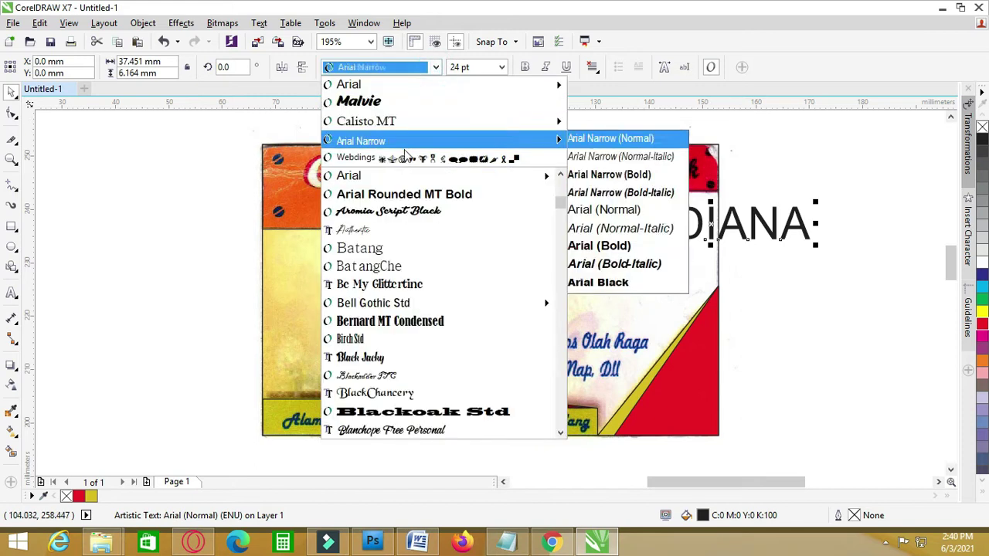
left_click(392, 103)
left_click(845, 261)
left_click_drag(707, 224, 517, 260)
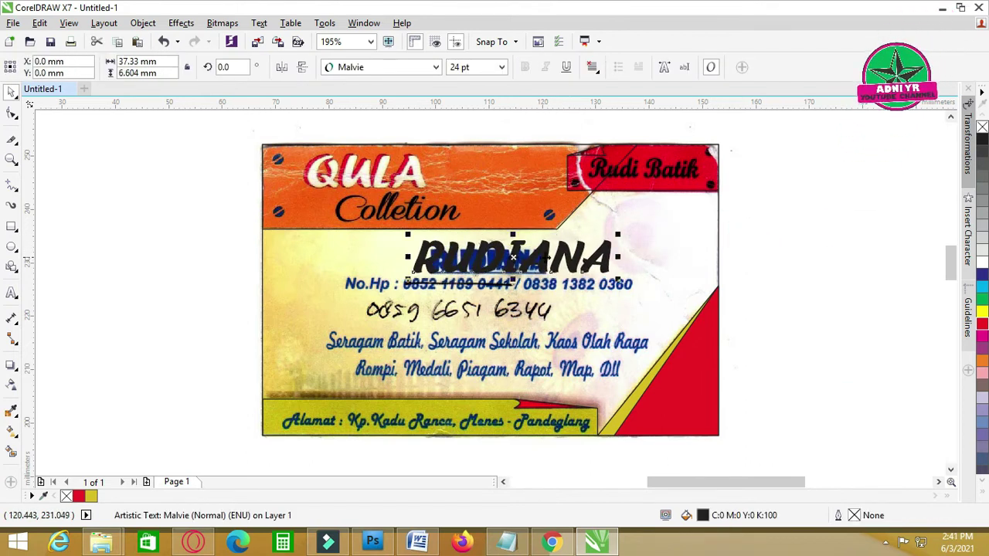
key("ctrl+z")
left_click(740, 283)
- Change the name's font to Poplar Std
left_click(738, 236)
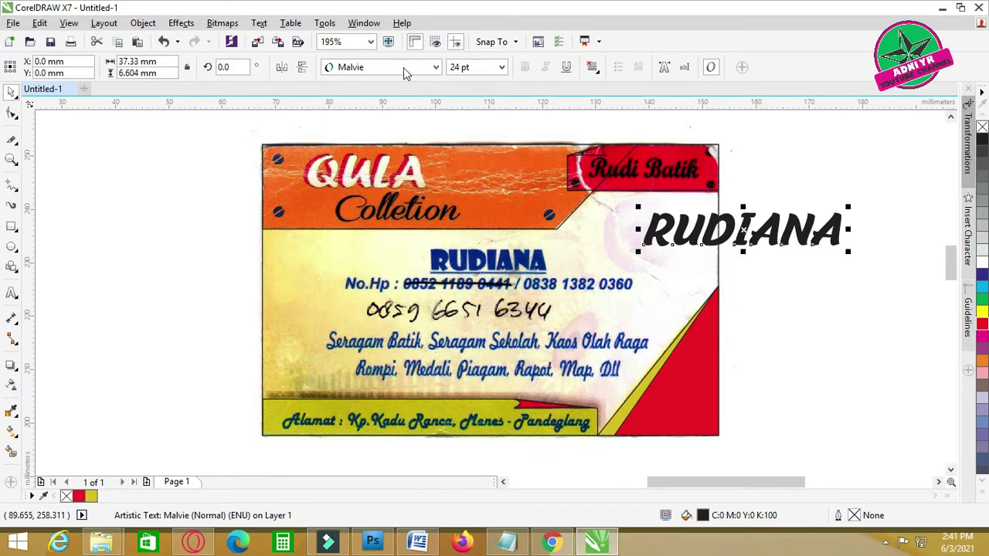
left_click(437, 67)
scroll(393, 363, "down", 2)
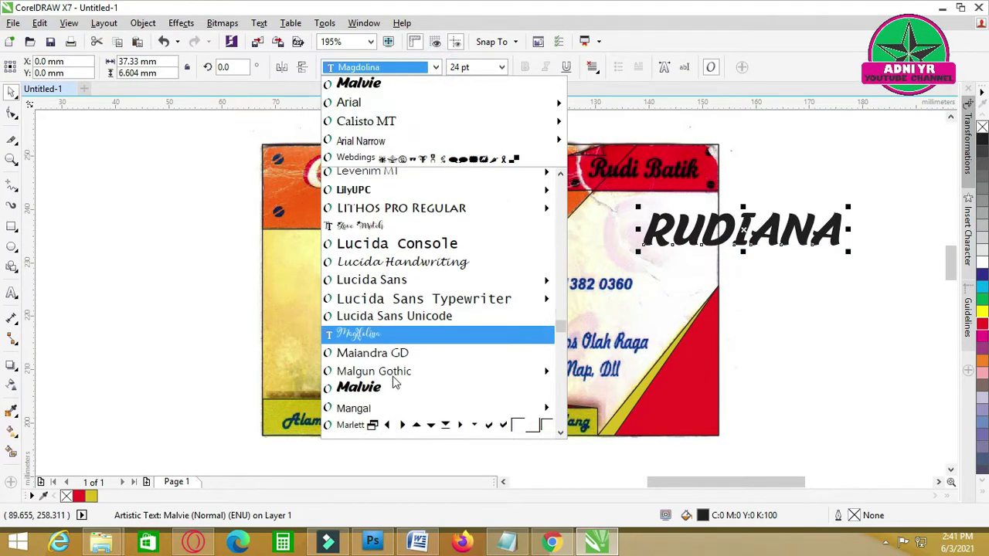
scroll(393, 363, "down", 10)
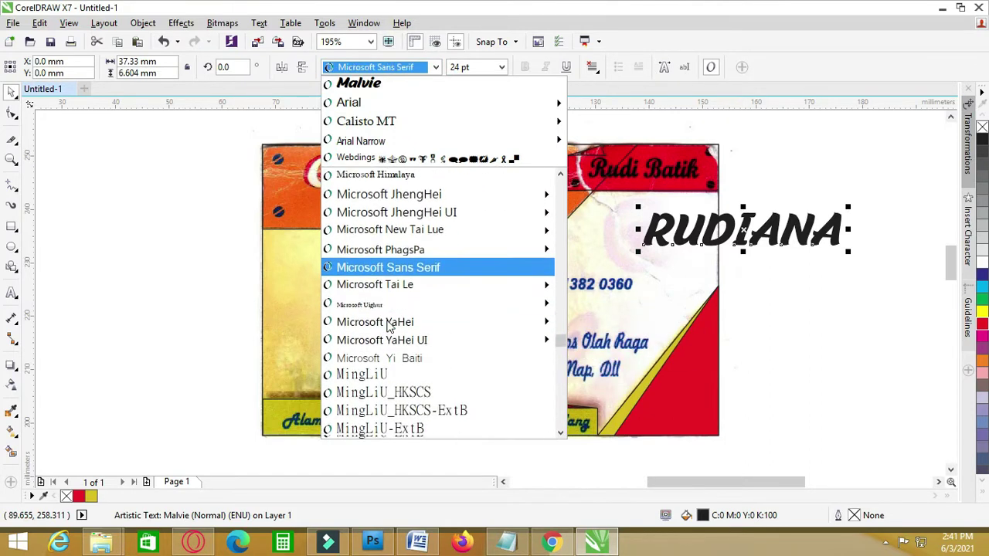
scroll(389, 326, "down", 7)
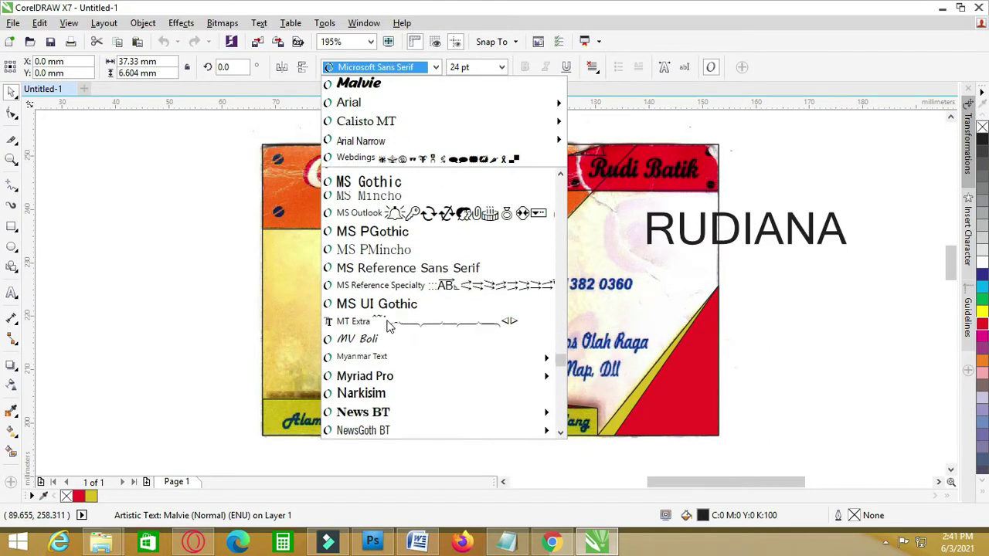
mouse_move(389, 342)
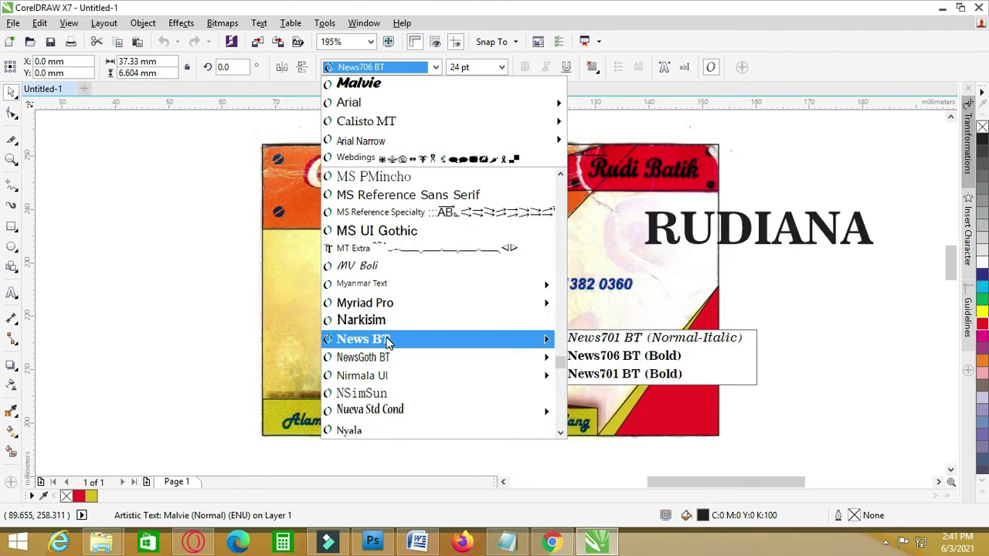
scroll(388, 347, "down", 6)
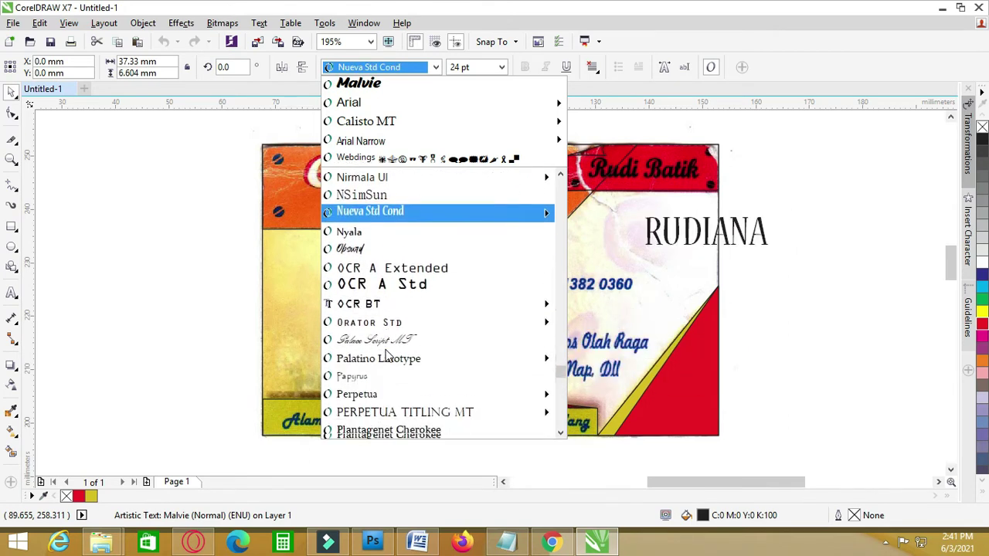
scroll(388, 356, "down", 6)
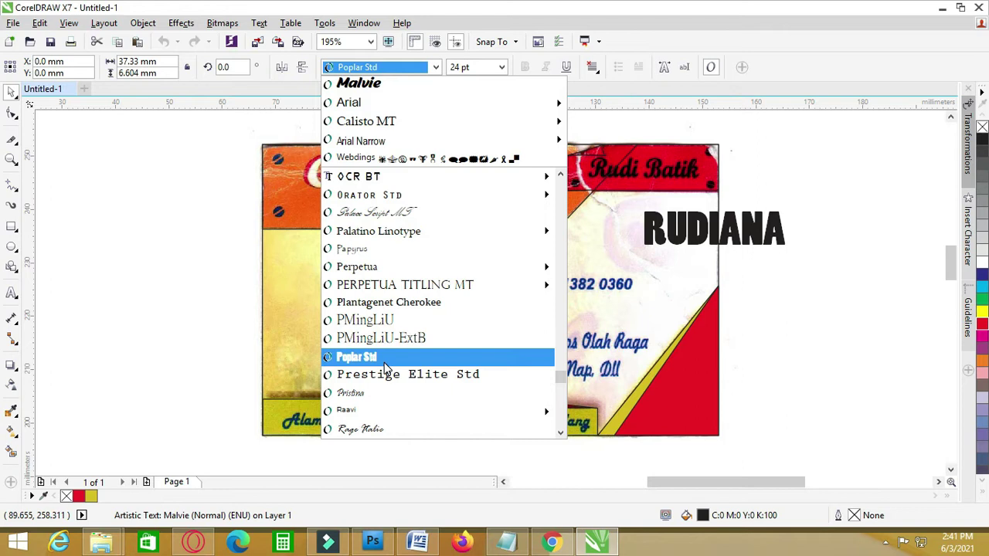
left_click(384, 360)
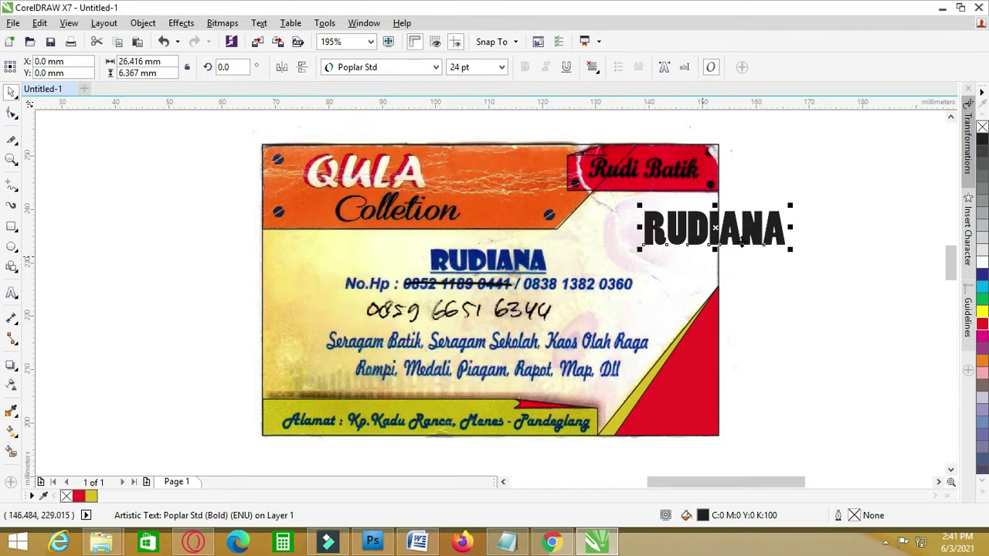
- Lay the Poplar Std name over the scanned name heading on the card
left_click(879, 207)
left_click_drag(765, 241, 570, 246)
scroll(526, 267, "up", 2)
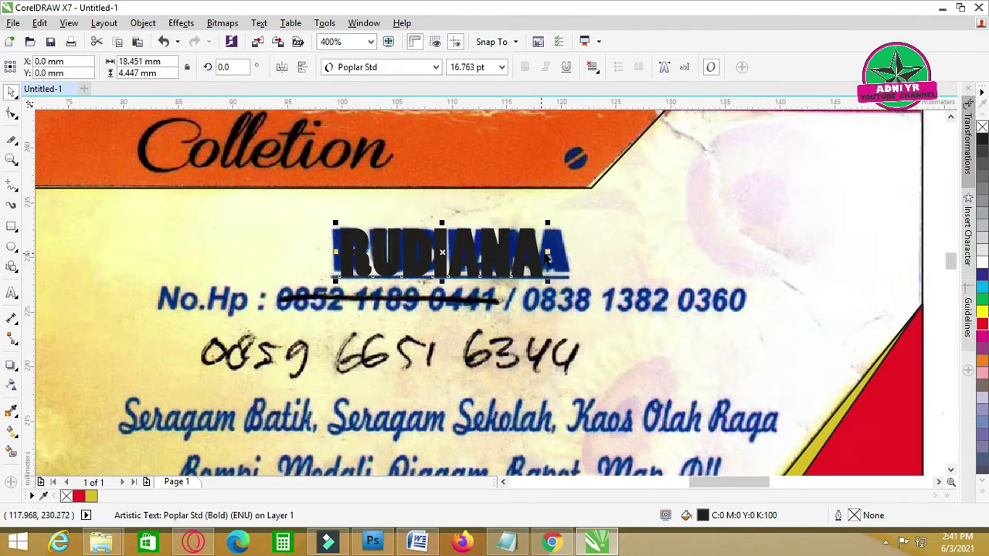
scroll(432, 248, "down", 2)
key("Escape")
left_click(12, 293)
- Type the phone numbers as a new text line on the card
left_click(332, 326)
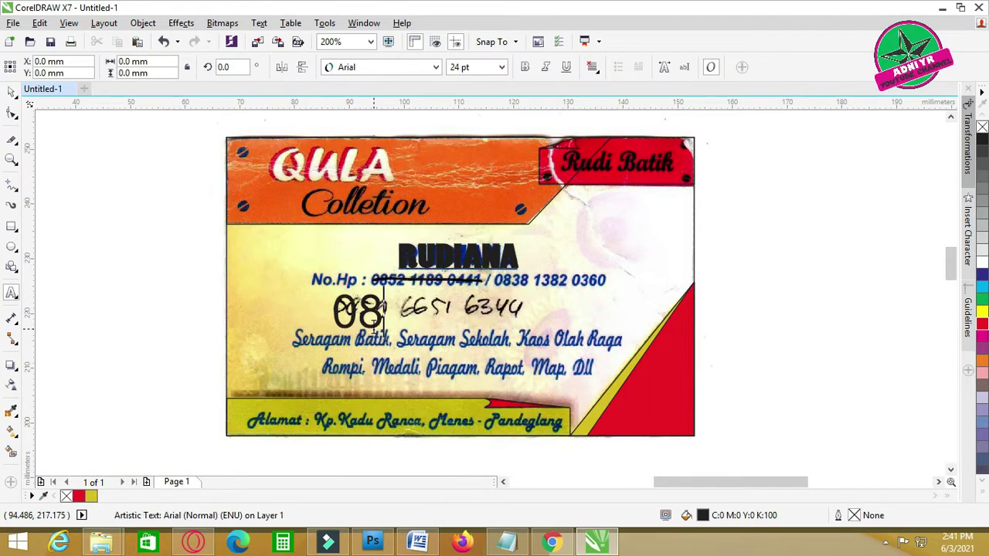
left_click_drag(355, 309, 332, 342)
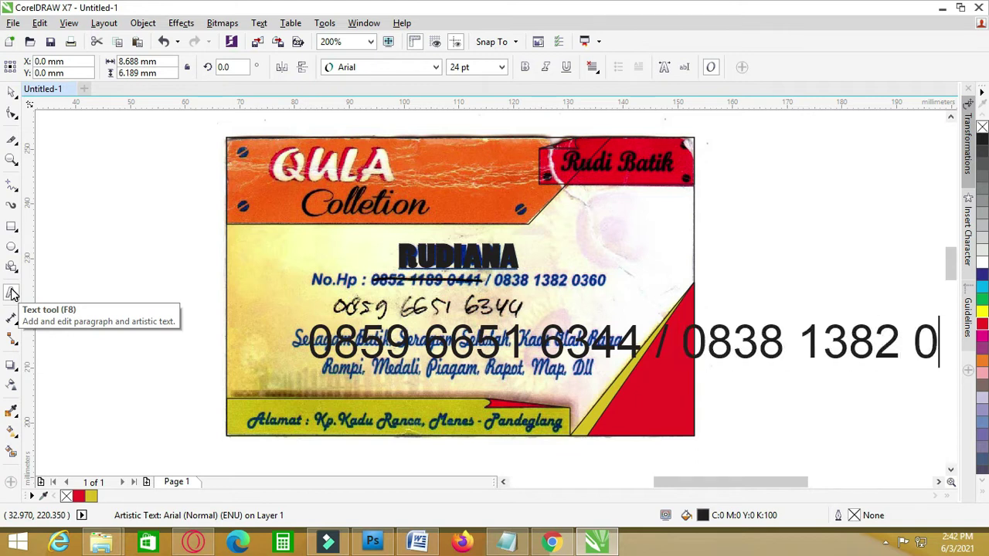
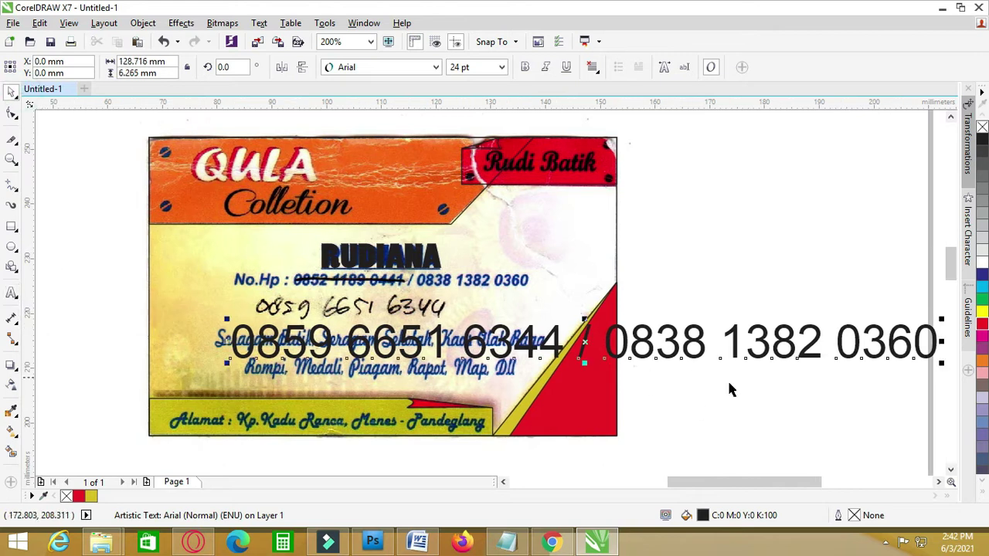
- Add the 'NO.HP :' prefix and scale the phone line to fit over the scanned No.Hp line
left_click_drag(320, 347, 323, 294)
left_click_drag(410, 299, 536, 310)
type("NO.HP :")
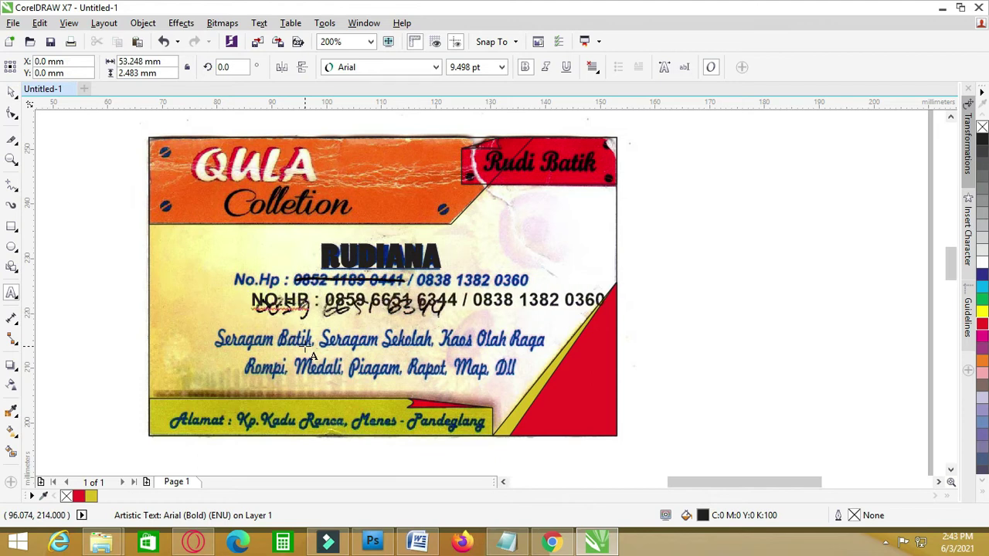
left_click_drag(578, 300, 590, 272)
scroll(587, 263, "up", 1)
left_click_drag(826, 228, 803, 226)
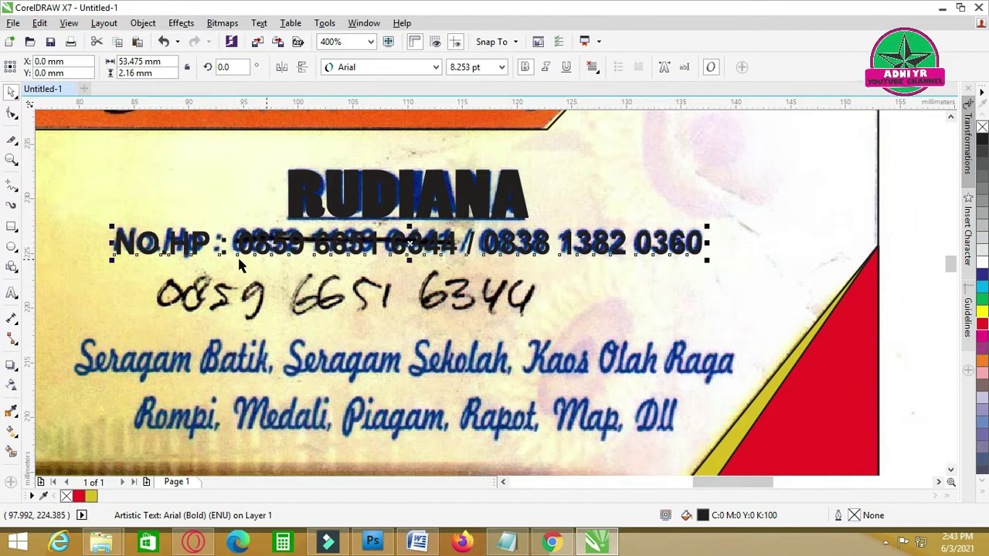
left_click(588, 302)
- Duplicate the phone text below the card, retype it as the centred 'Seragam Batik' product list
scroll(646, 296, "down", 1)
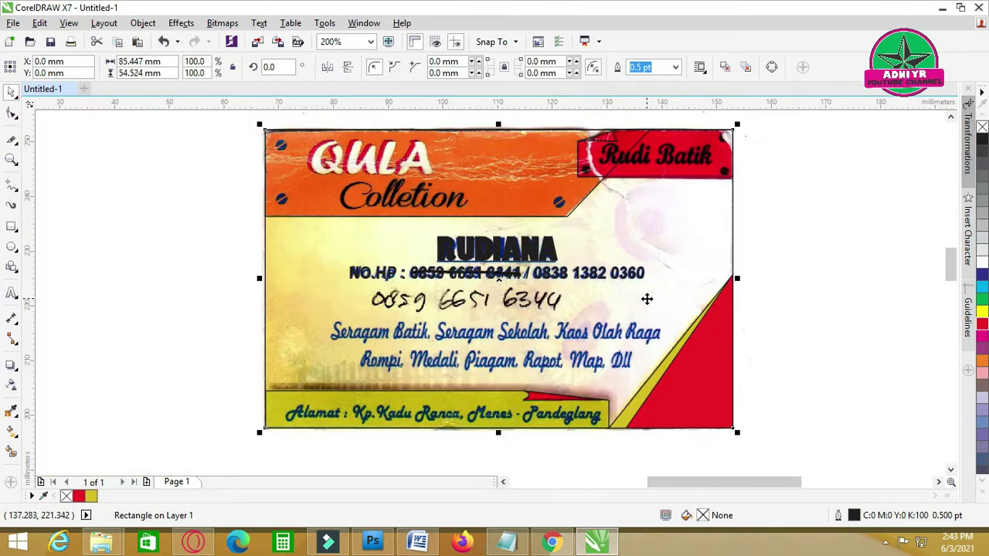
left_click(629, 275)
left_click_drag(600, 283, 600, 376)
left_click_drag(444, 375, 379, 444)
key("F8")
key("ctrl+a")
type("Seraga")
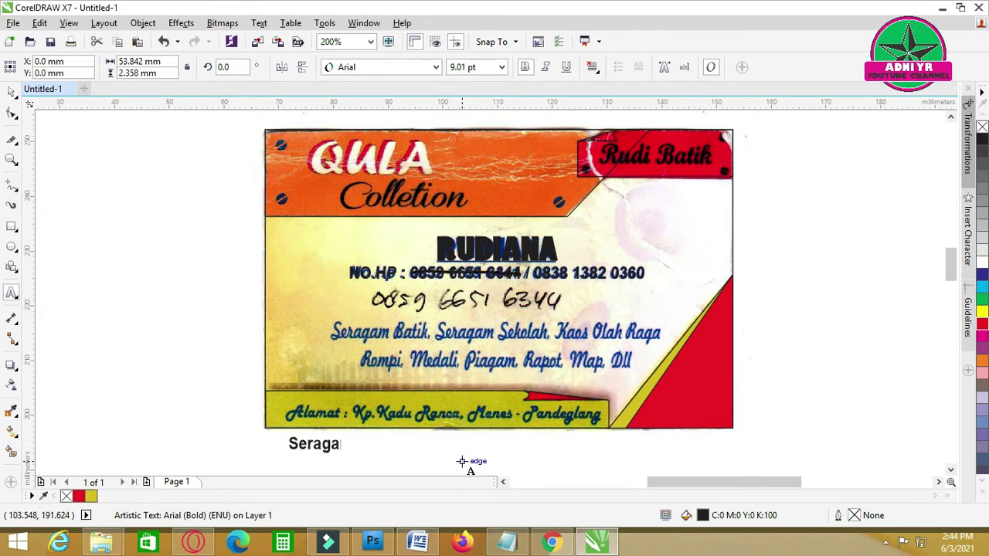
type("m Batik, Seragam Sekolah, Kaos Olah Raga")
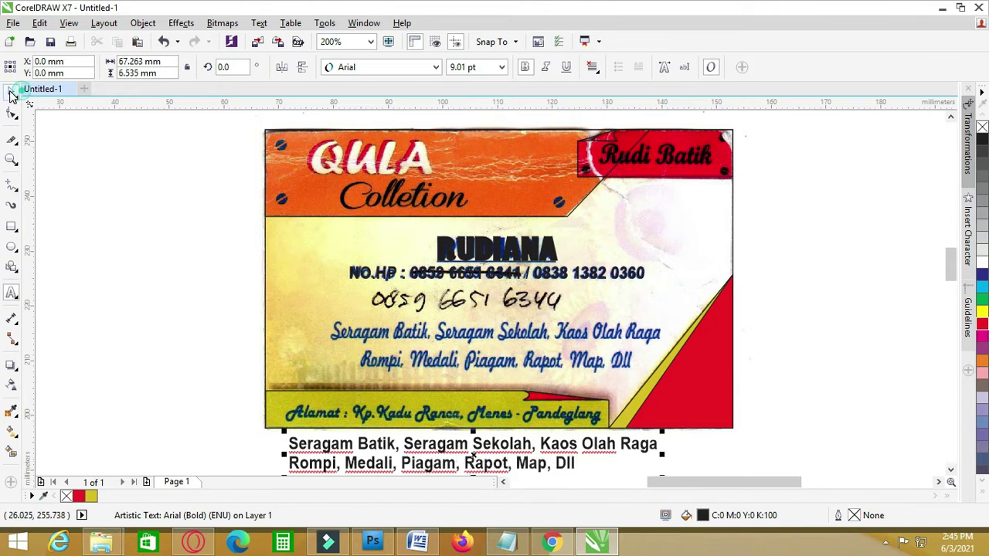
key("ctrl+e")
mouse_move(471, 462)
left_mouse_down()
mouse_move(475, 340)
mouse_move(479, 454)
left_mouse_up()
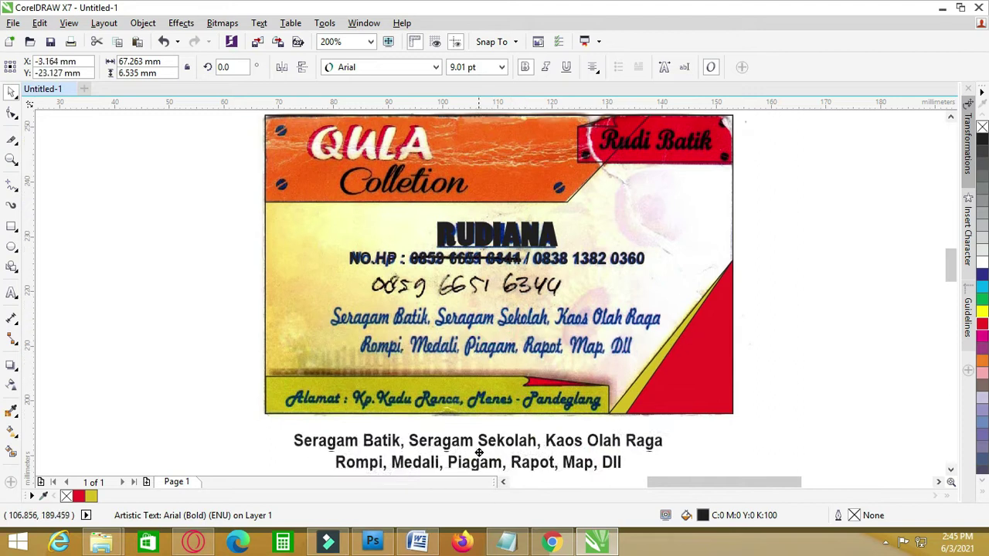
left_click(479, 453)
- Try Malvie, Lucida Handwriting and MV Boli, then settle on bold Rockwell for the product list
left_click(436, 67)
left_click(353, 119)
left_click(436, 67)
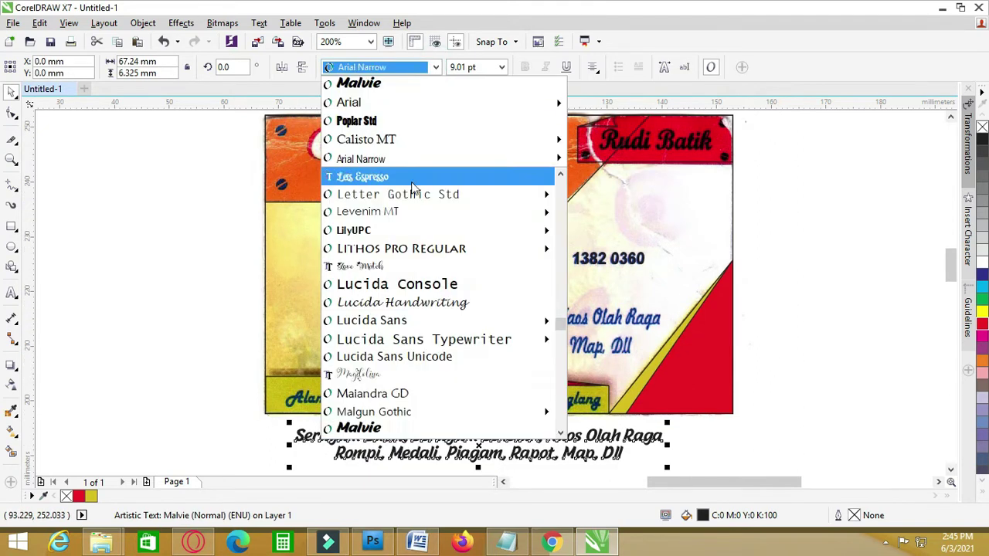
left_click(401, 302)
left_click(436, 68)
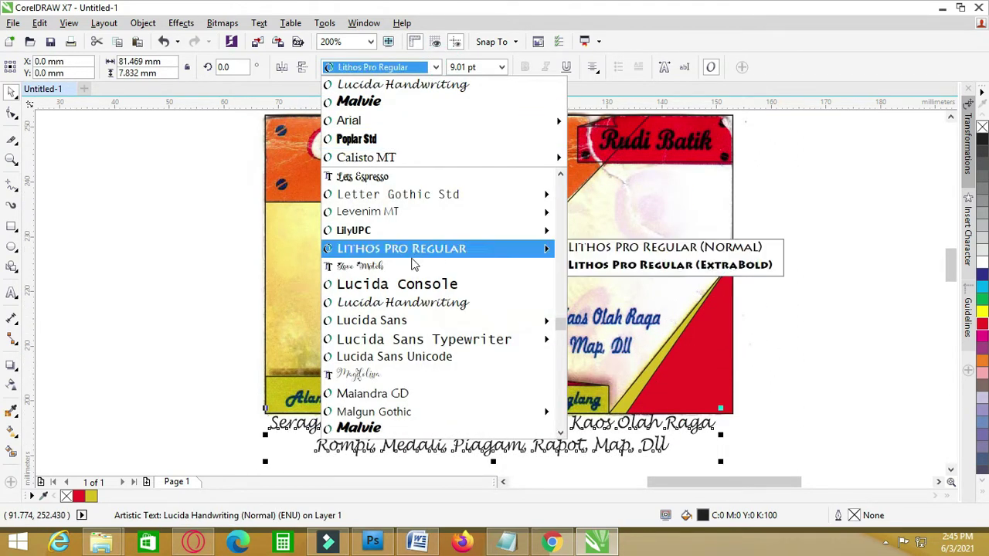
scroll(412, 264, "down", 10)
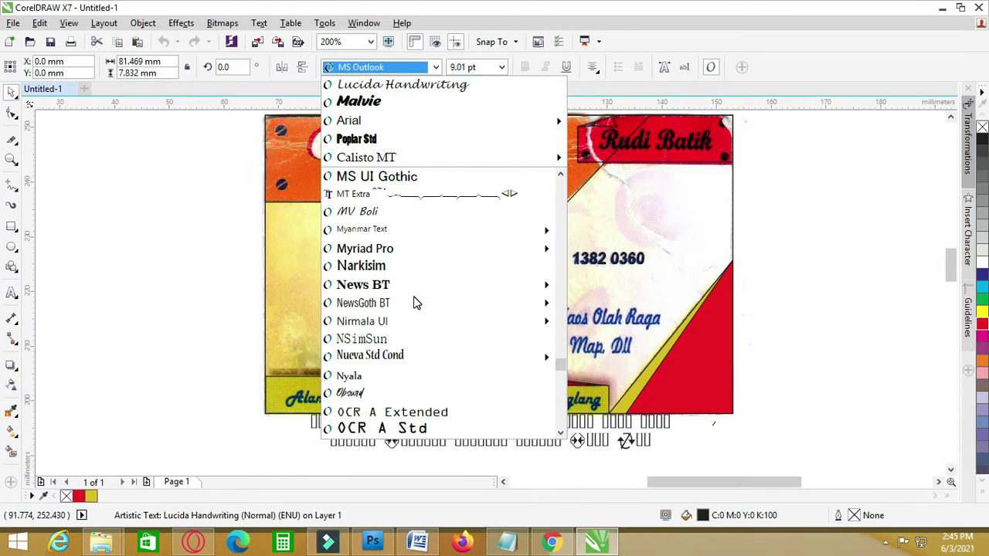
left_click(409, 209)
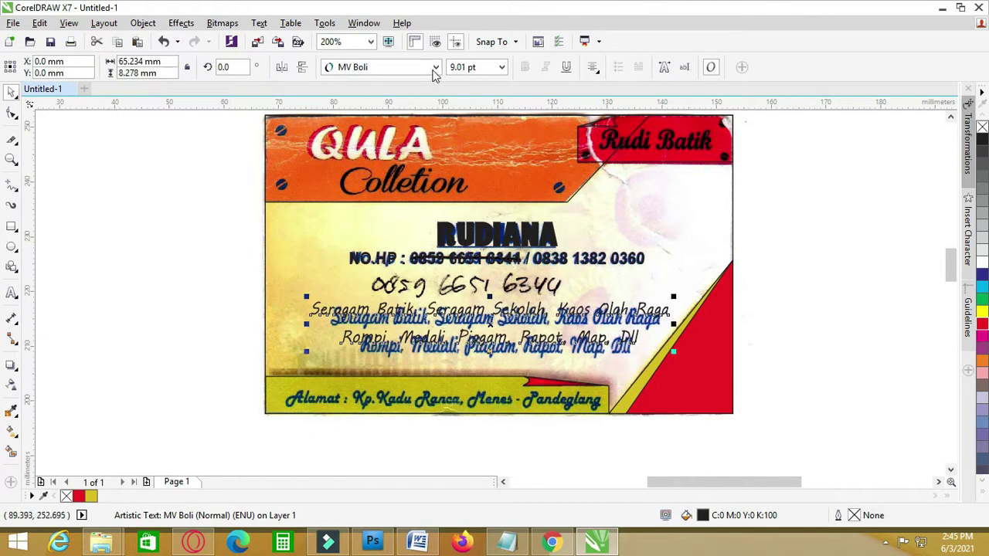
left_click(435, 67)
scroll(371, 324, "down", 3)
left_click(360, 283)
key("ctrl+b")
- Resize the product list and nudge it over the card's original product lines
left_click_drag(695, 319, 687, 325)
left_click_drag(294, 324, 317, 324)
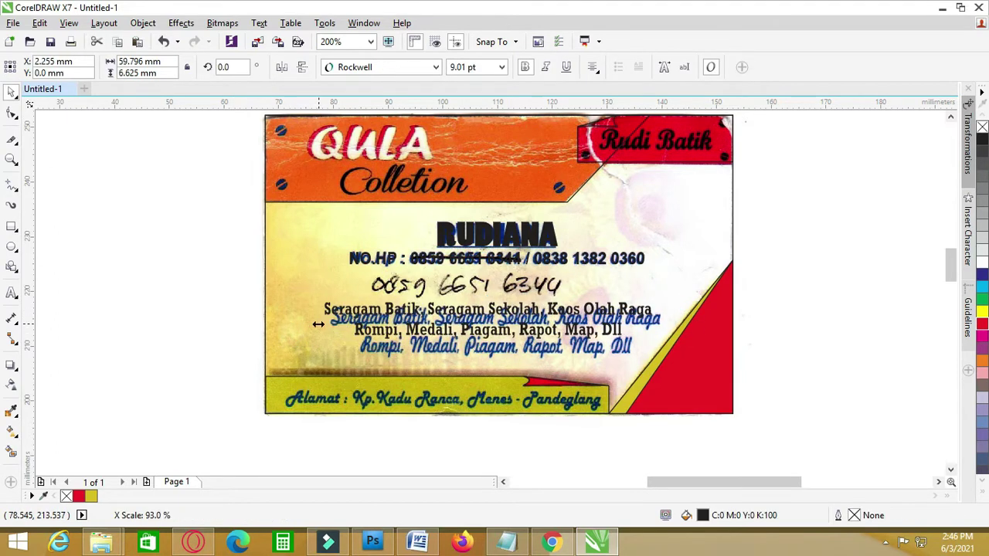
left_click_drag(657, 344, 669, 350)
left_click_drag(484, 314, 470, 316)
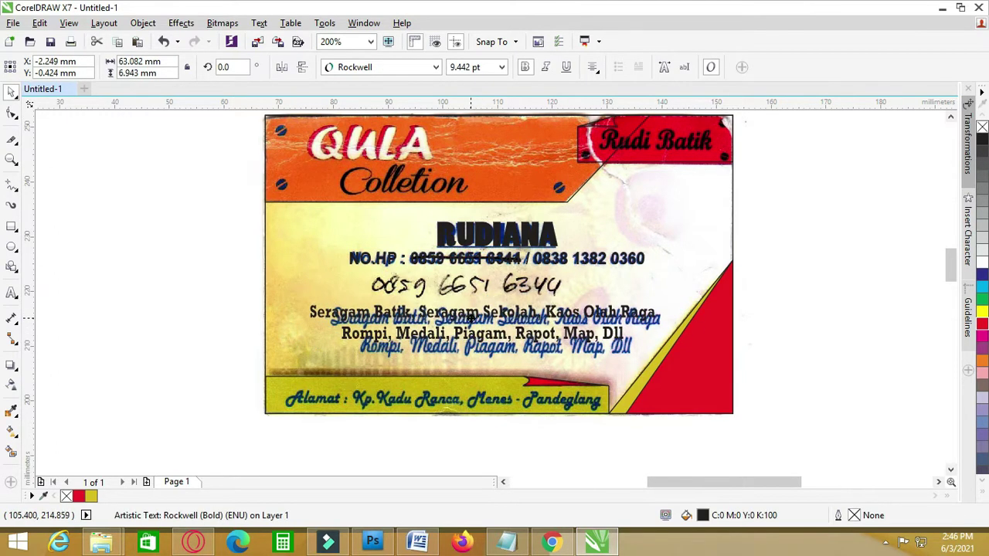
left_click(801, 291)
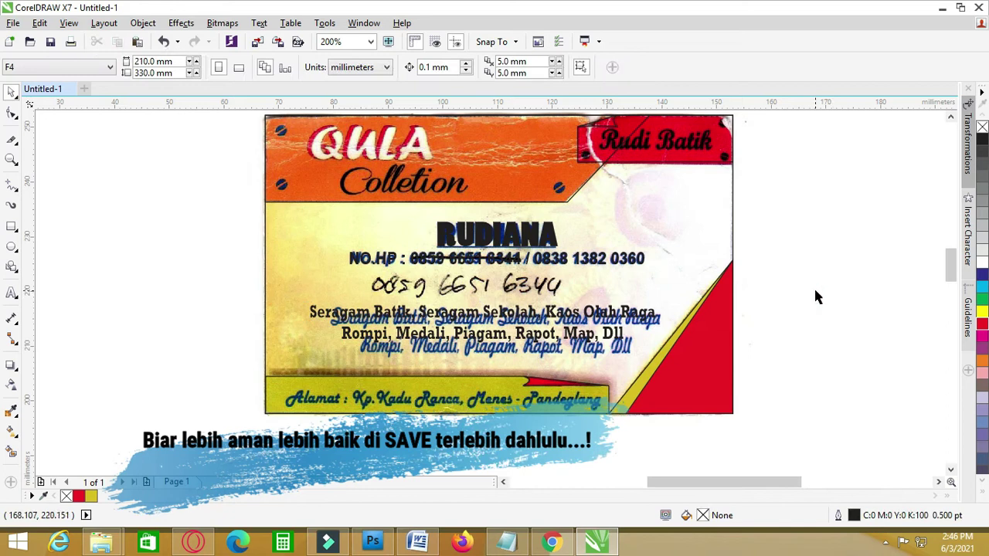
- In Save As, browse to Local Disk (E:) > FILE BACKUP > KARTU NAMA
scroll(818, 298, "down", 1)
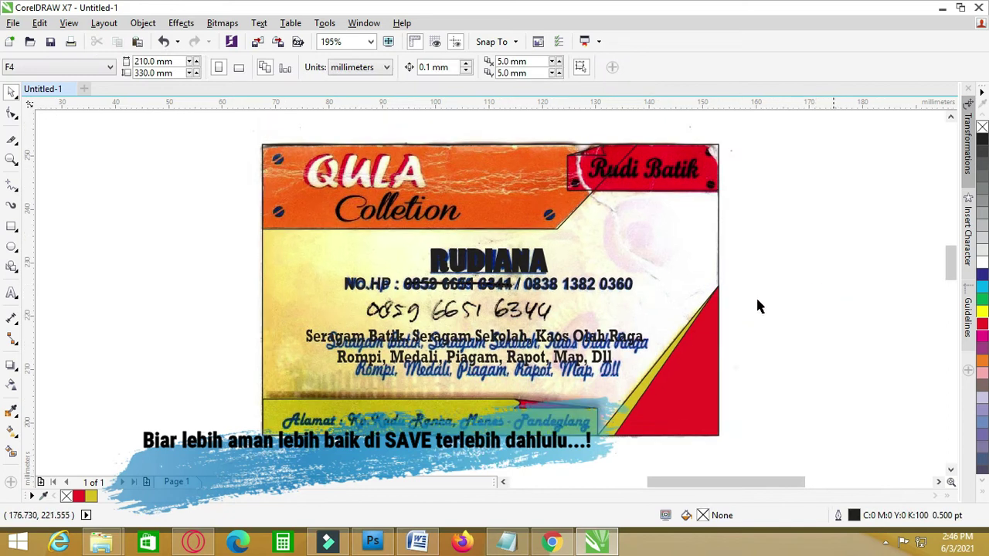
left_click(11, 23)
left_click(37, 159)
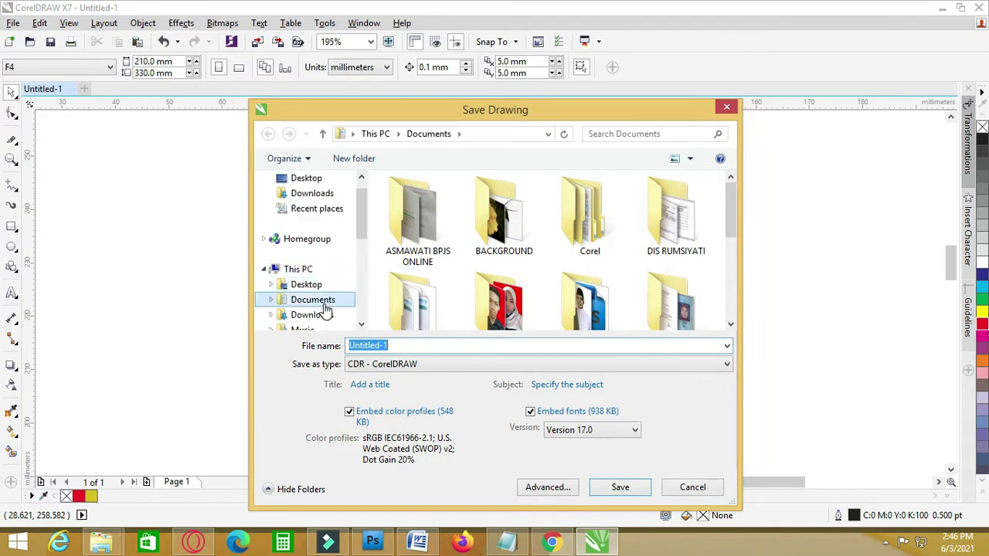
scroll(359, 260, "down", 4)
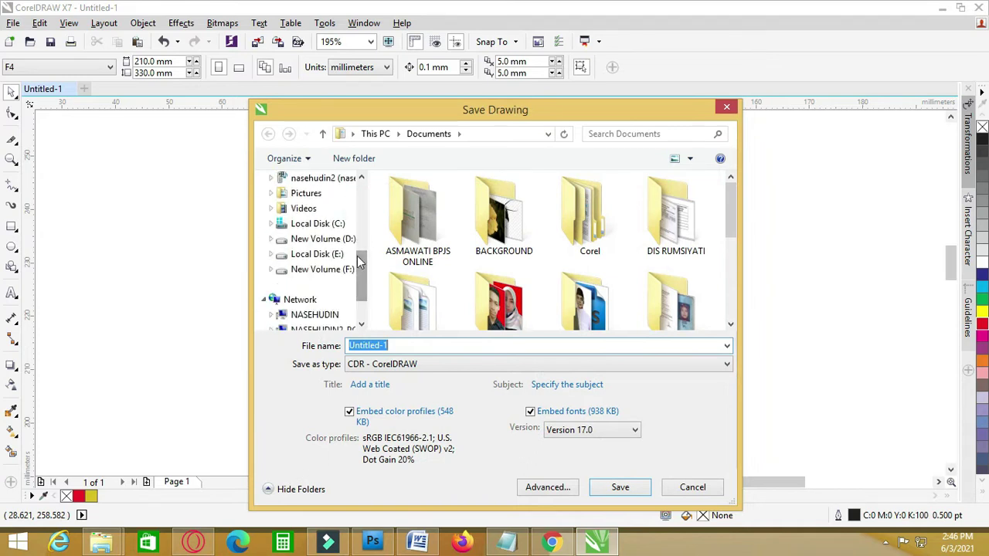
left_click(337, 255)
double_click(412, 246)
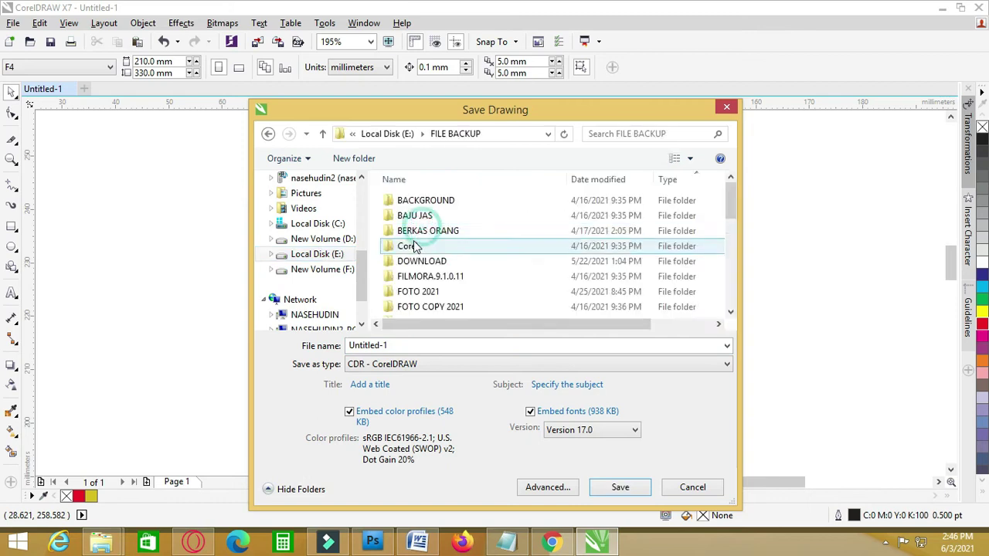
scroll(433, 263, "down", 5)
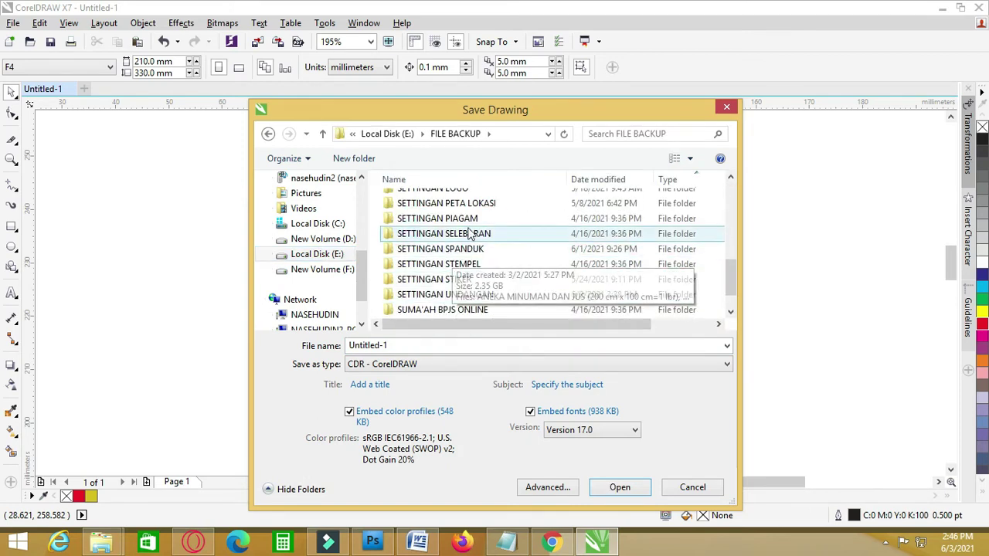
scroll(516, 233, "down", 1)
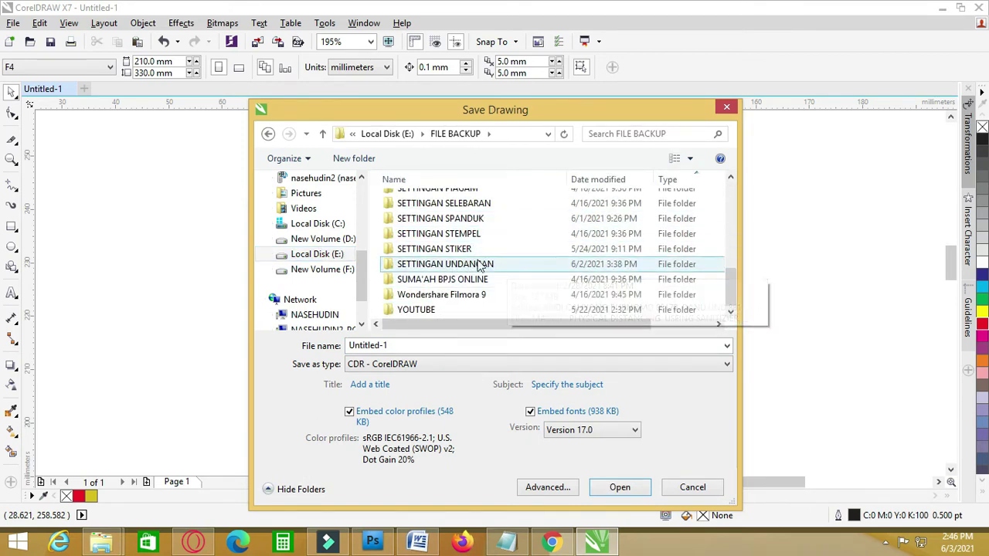
left_click(396, 270)
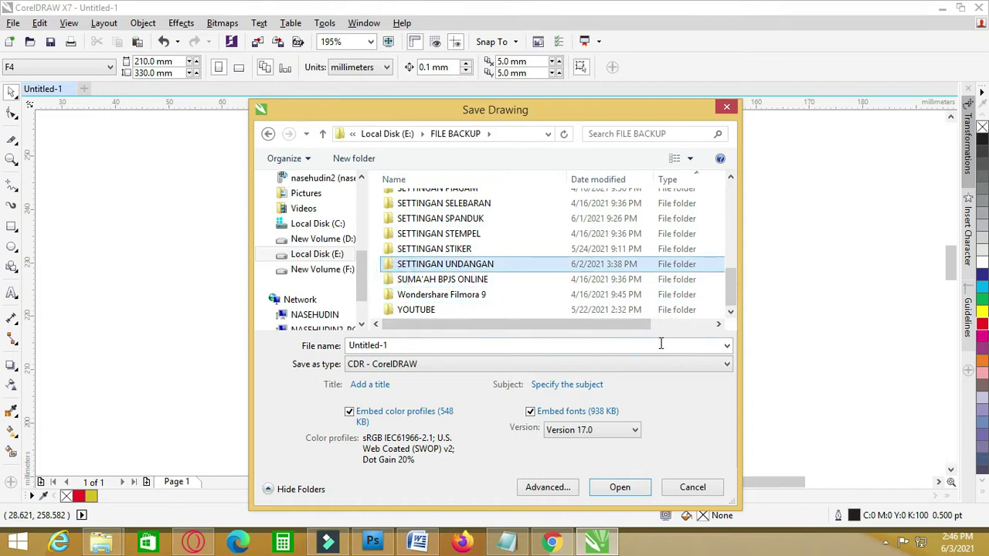
key("Up")
key("Up")
key("Up")
key("Up")
key("Up")
key("Up")
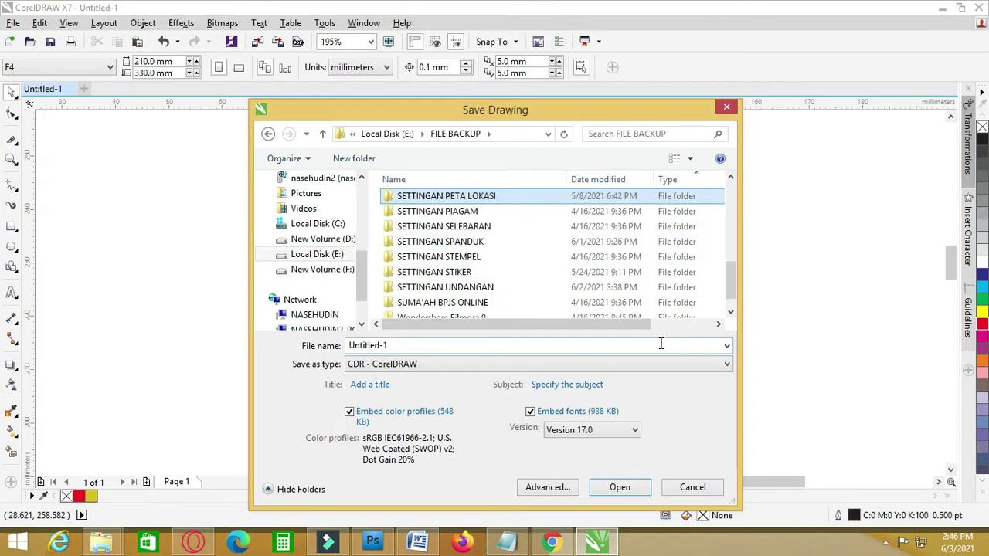
key("Up")
key("Up")
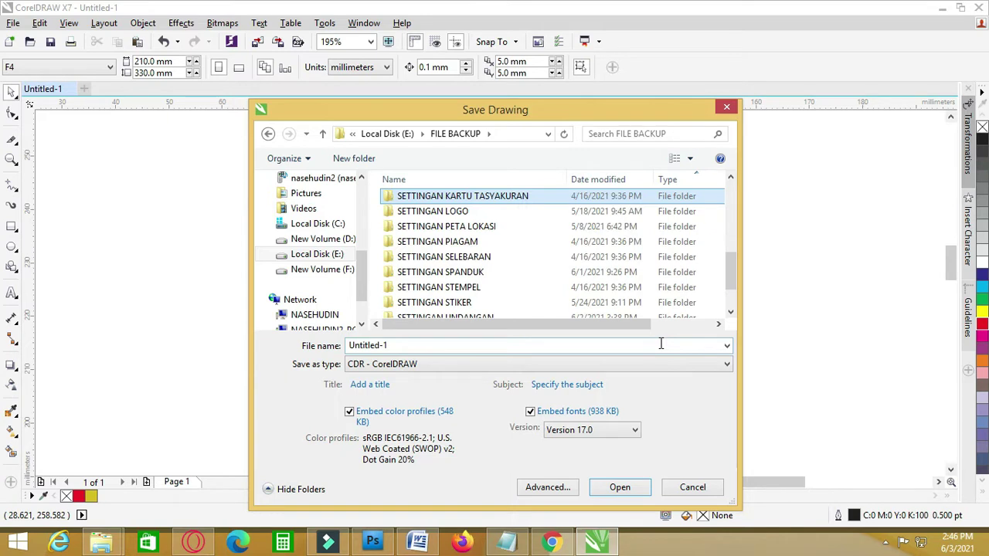
key("Up")
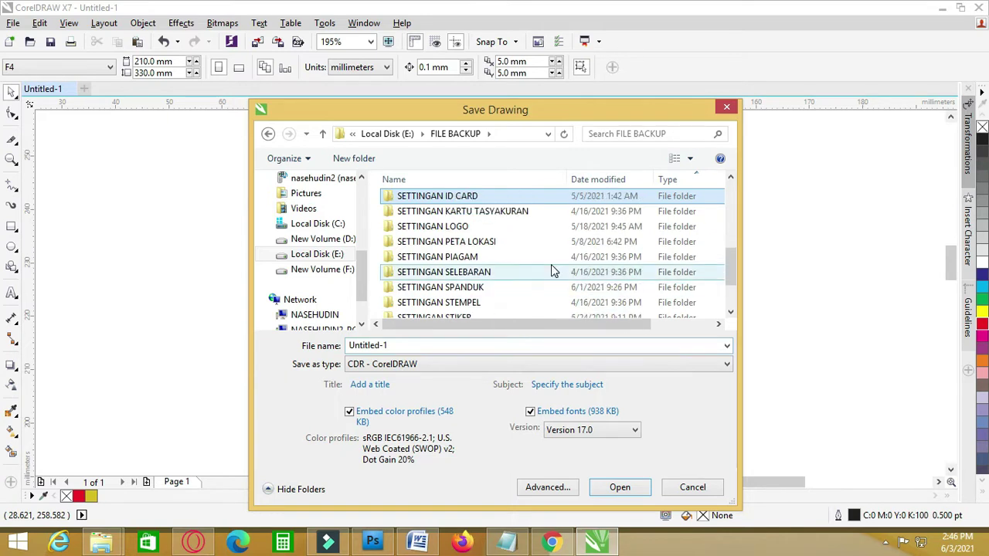
key("Up")
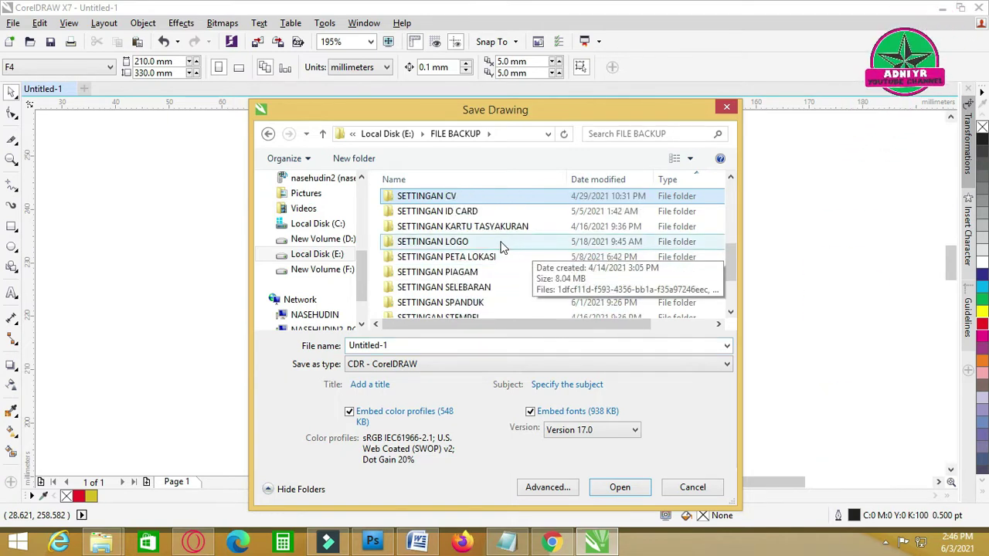
key("Up")
key("Up")
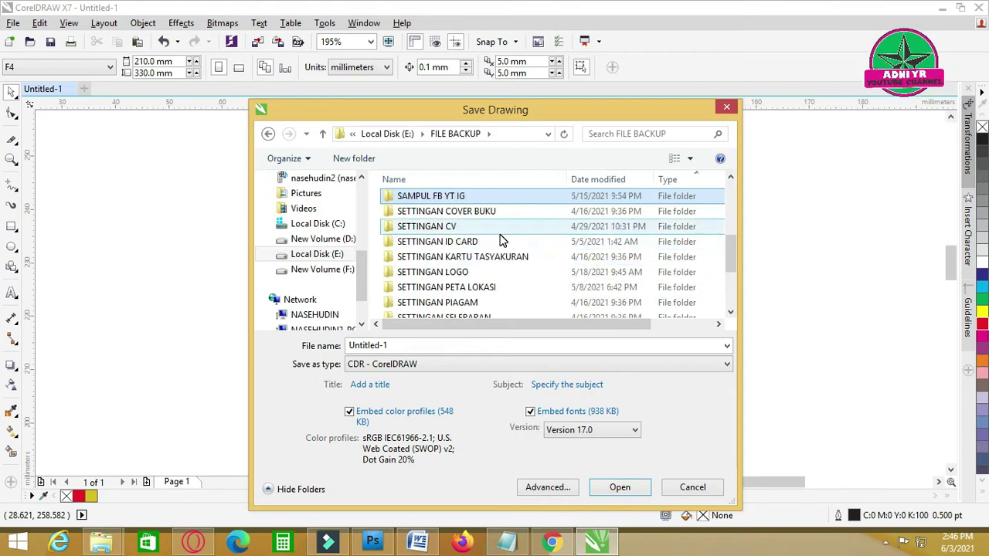
key("Up")
key("Up")
key("Up")
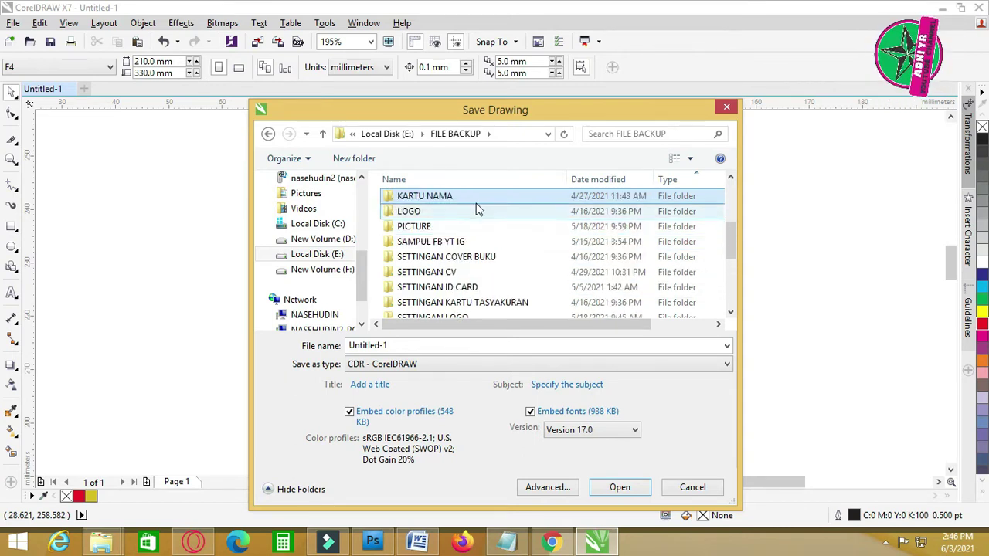
double_click(469, 195)
- Name the file after the card holder and save it as a .cdr drawing
left_click(406, 342)
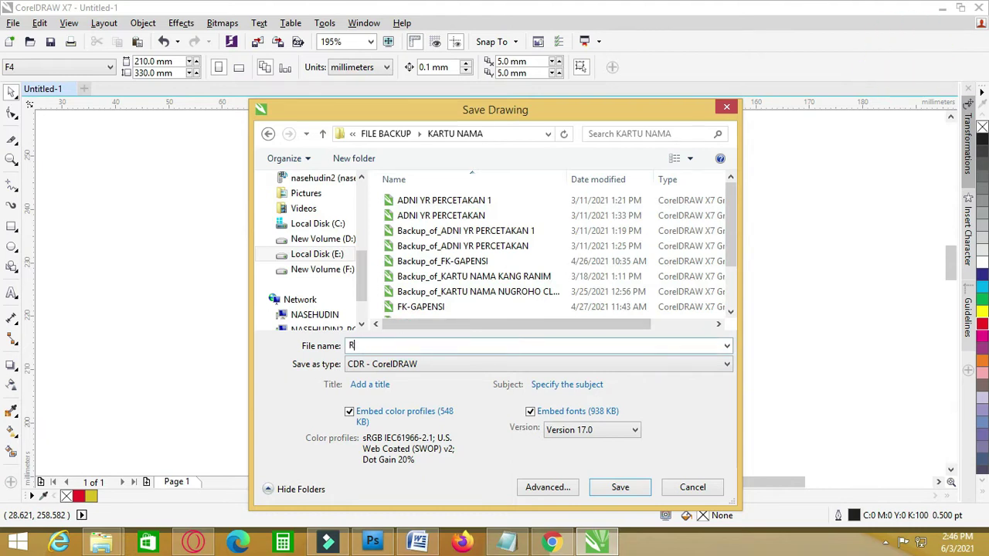
type("KARTUNAM")
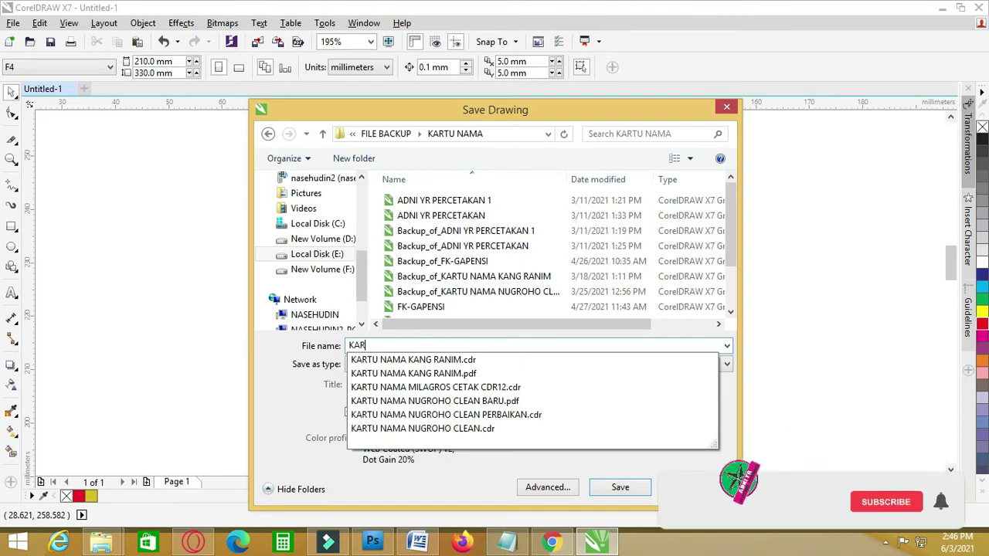
type("A")
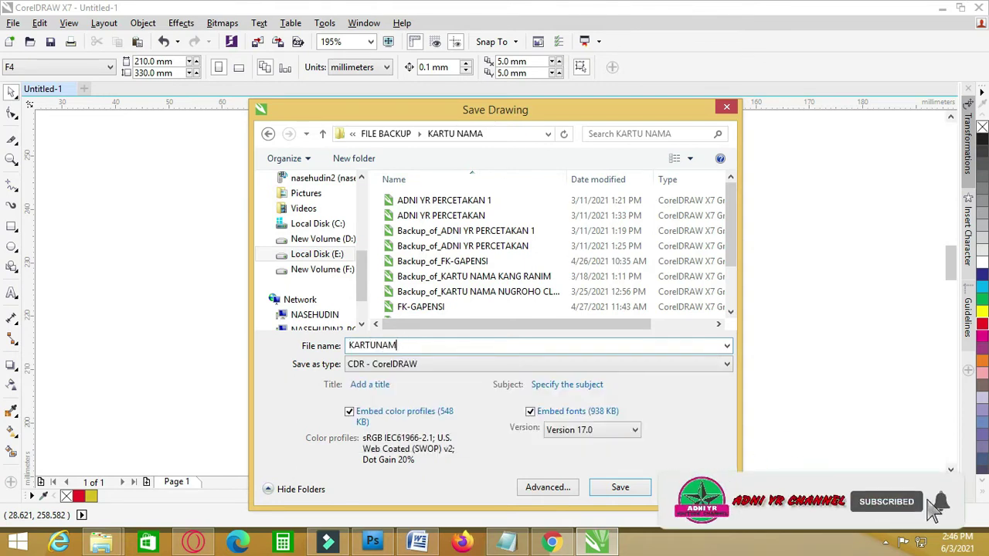
key("BackSpace")
key("BackSpace")
key("BackSpace")
type("NAMA ")
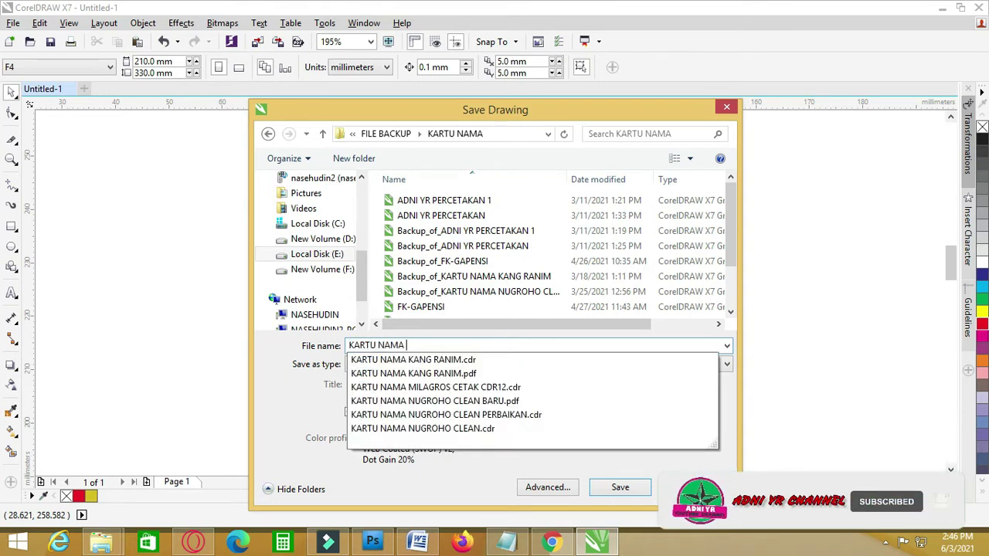
type("RUDIANA")
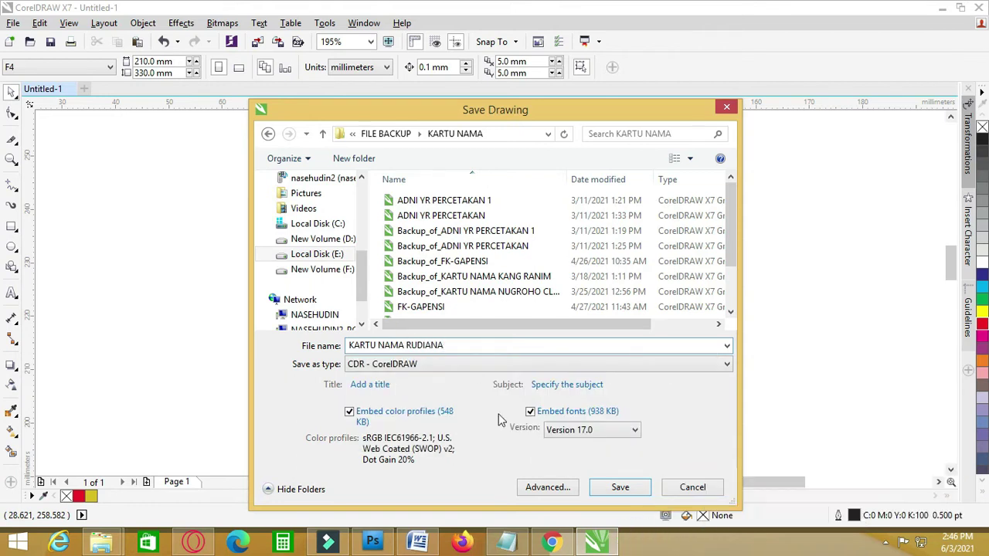
left_click(620, 487)
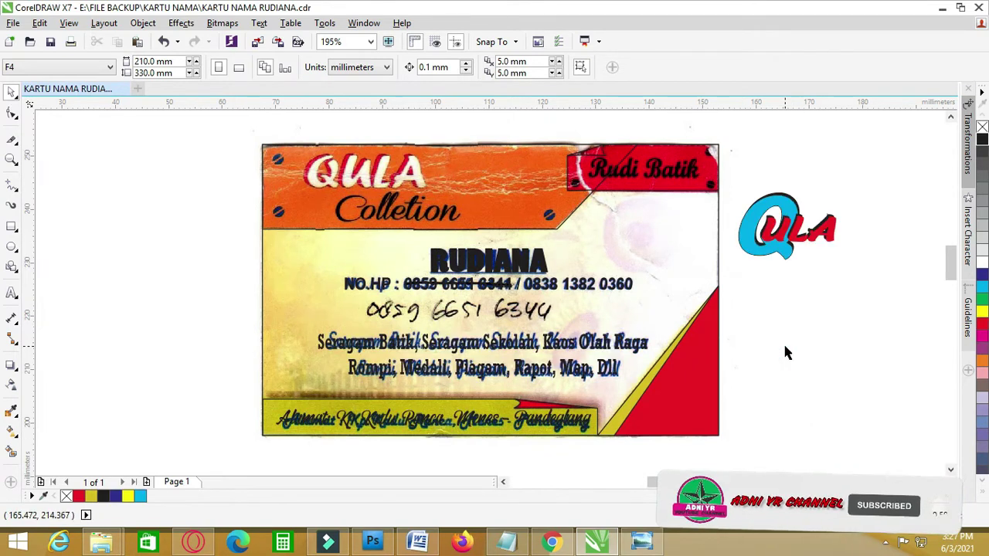
- Move the address text object from the card bottom out beside the QULA logo
scroll(783, 342, "right", 1)
left_click(821, 298)
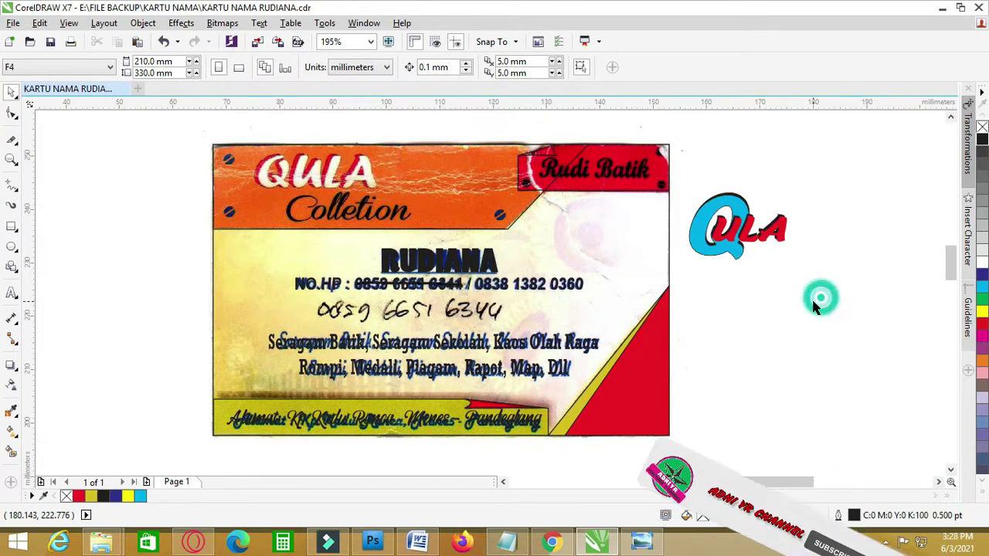
left_click(12, 294)
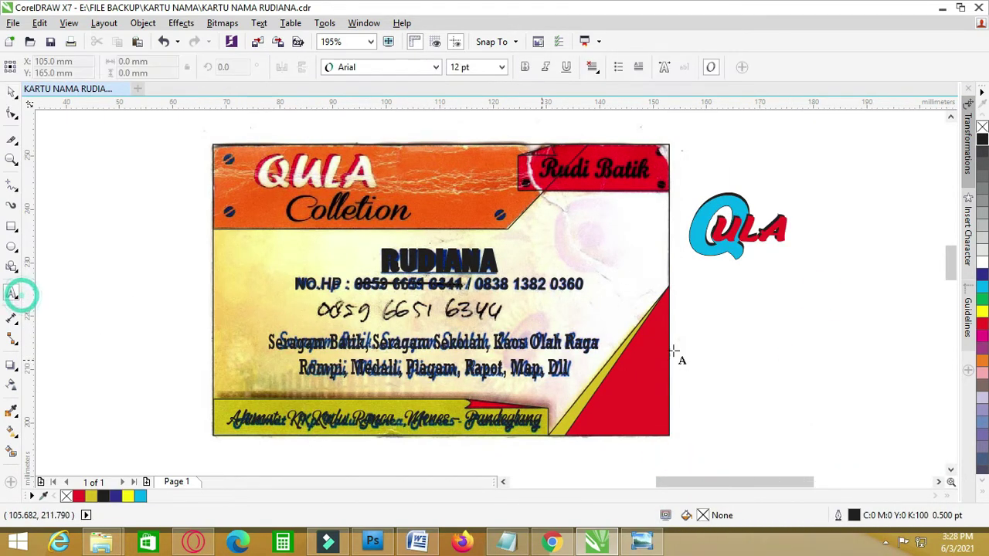
left_click(689, 292)
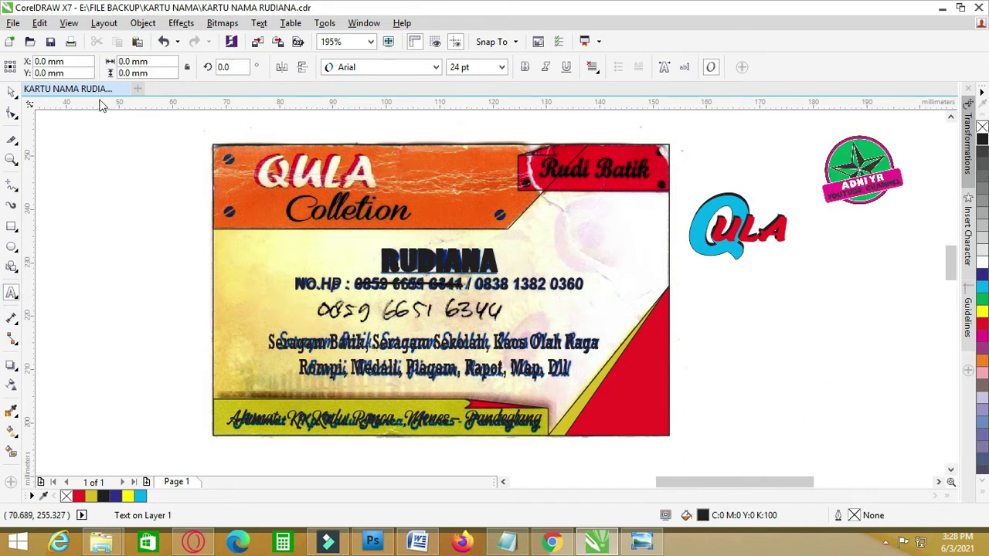
left_click(11, 91)
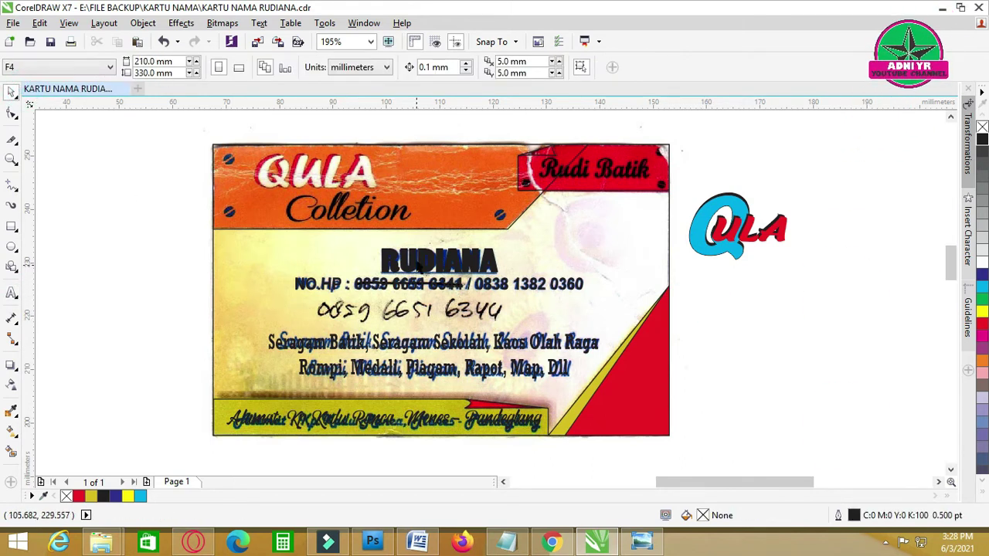
left_click(329, 418)
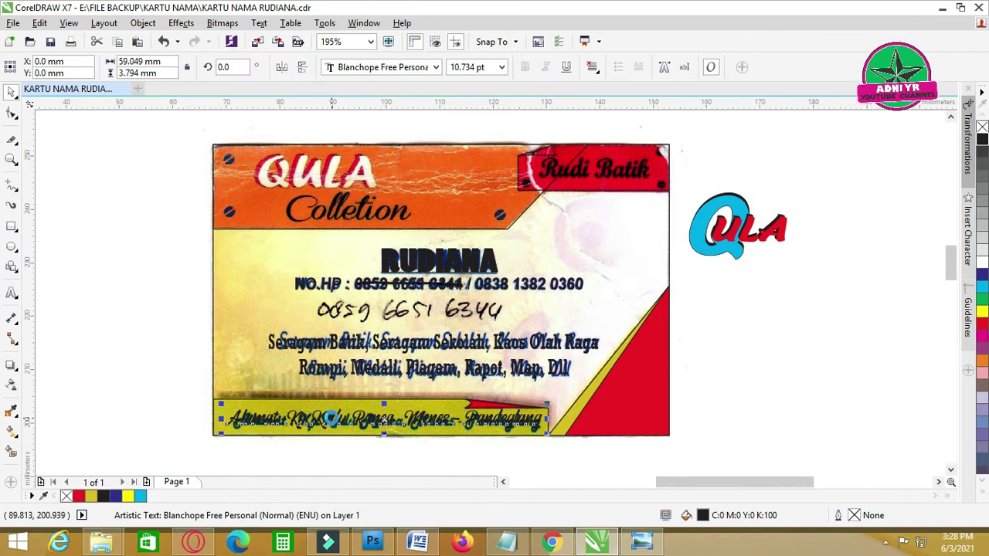
left_click_drag(332, 416, 729, 298)
- Retype that text as 'Colletion' and place it just below the QULA logo
double_click(729, 298)
key("ctrl+a")
type("Ce")
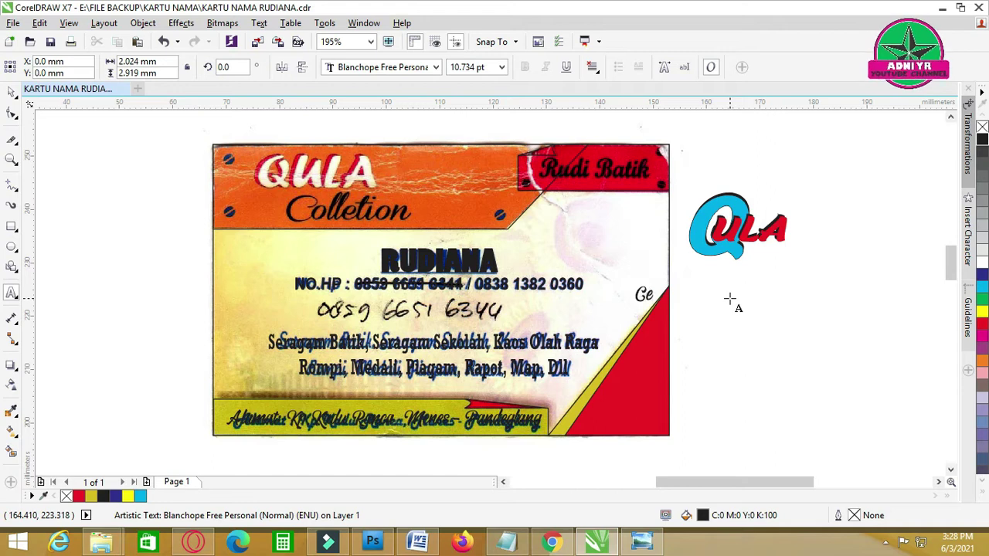
key("BackSpace")
type("olletion")
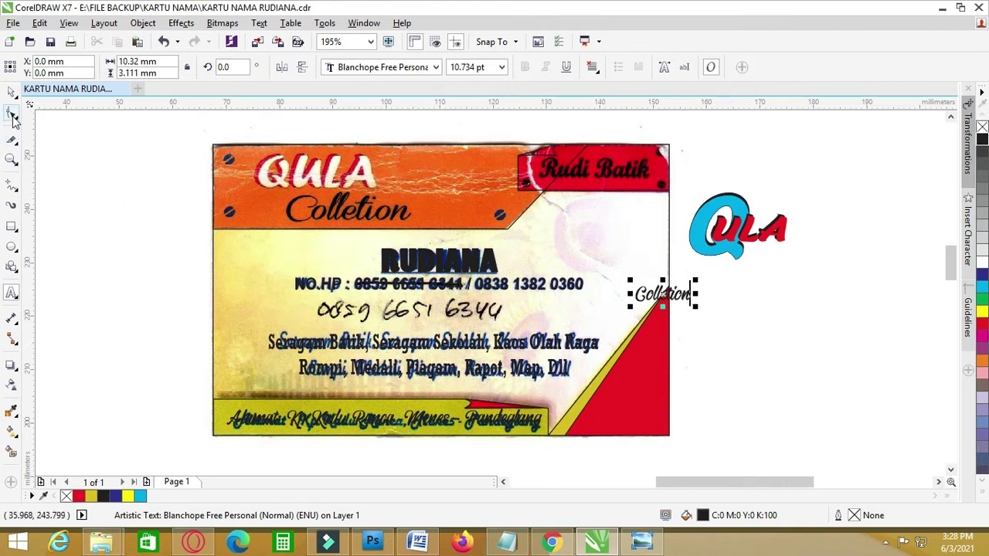
left_click_drag(688, 300, 770, 275)
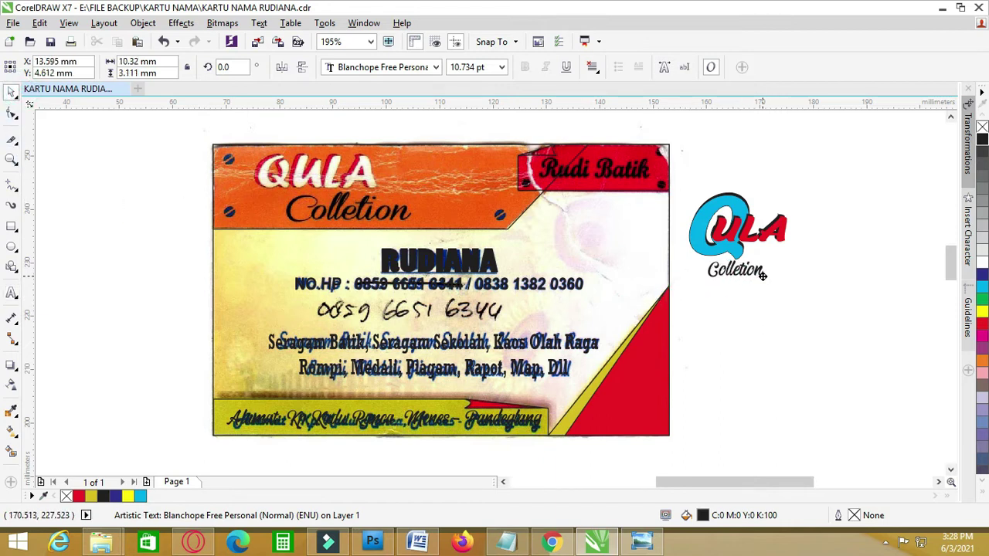
- Enlarge the Colletion text to about 265% and shift it up right
left_click(778, 292)
left_click(764, 271)
left_click_drag(767, 282, 839, 269)
left_click_drag(779, 262, 813, 256)
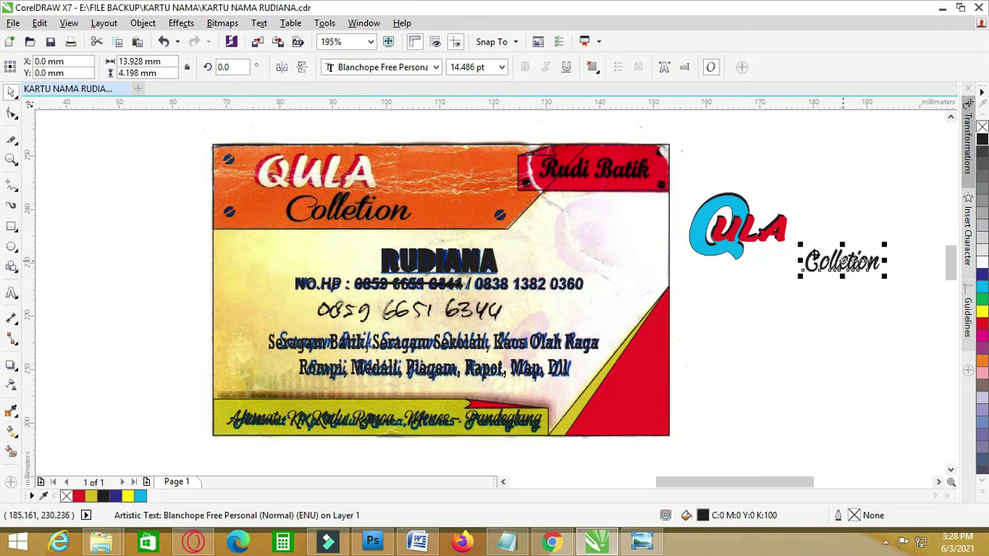
- Move the QULA logo group and Colletion onto the scanned logo at the card's top-left
left_click(759, 241)
left_click_drag(757, 239, 319, 200)
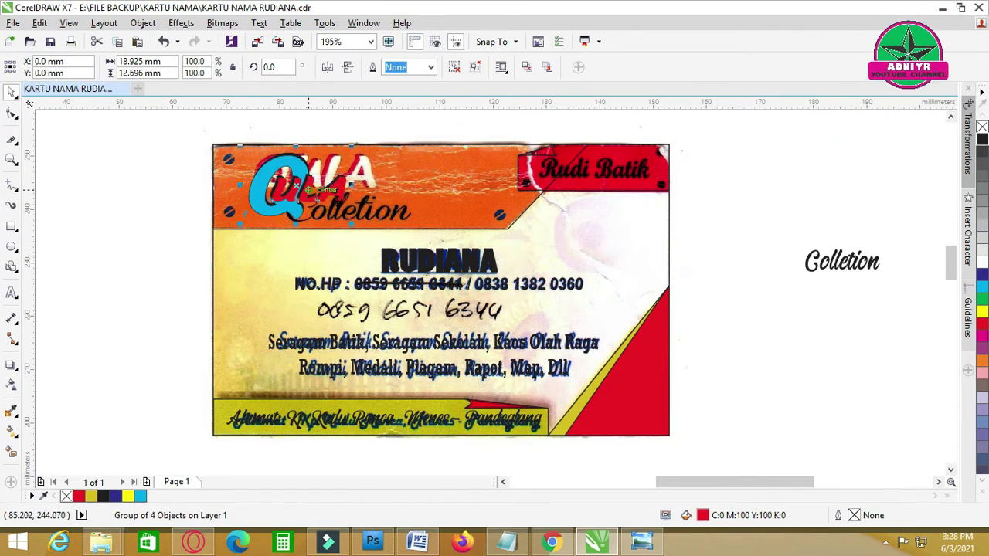
left_click(783, 313)
left_click_drag(842, 261, 354, 210)
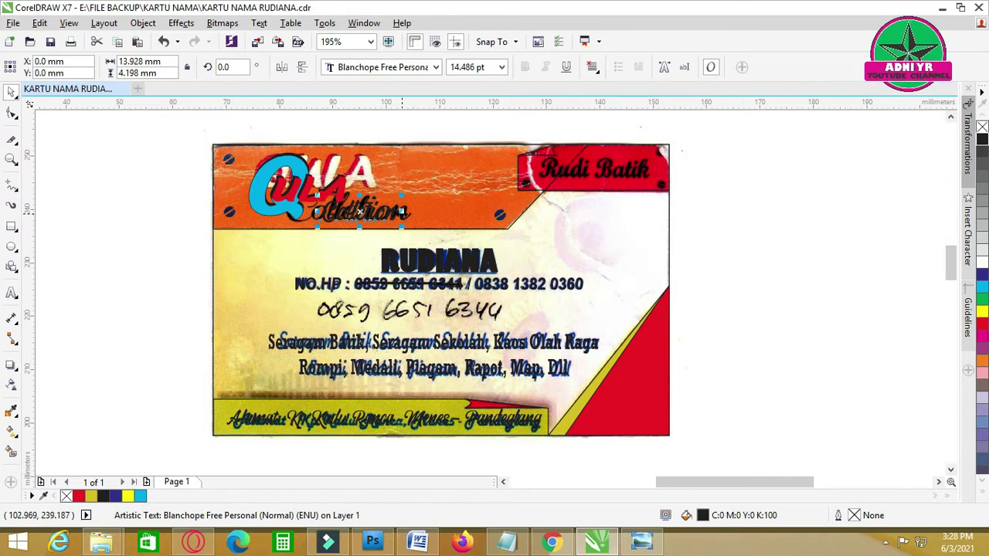
scroll(373, 202, "up", 3)
left_click(10, 414)
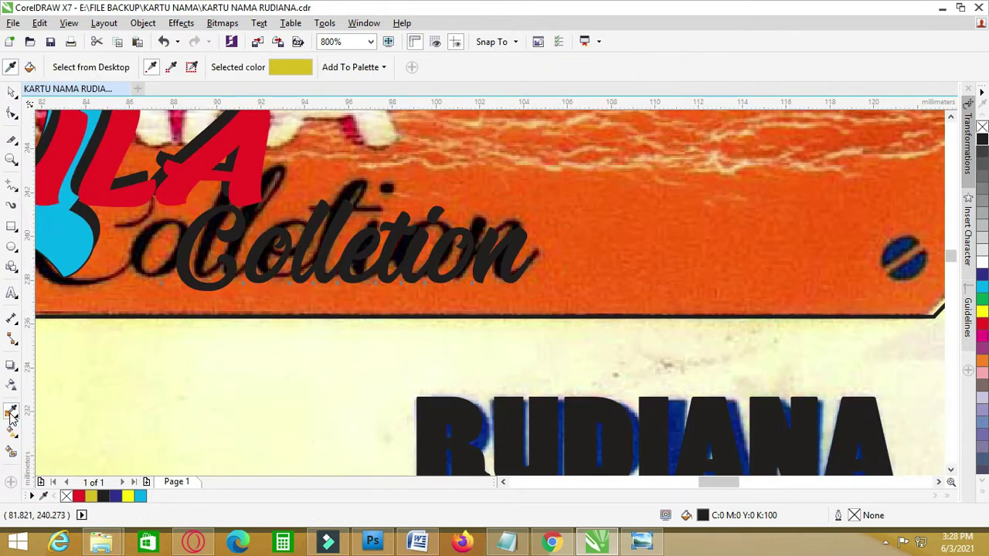
key("F3")
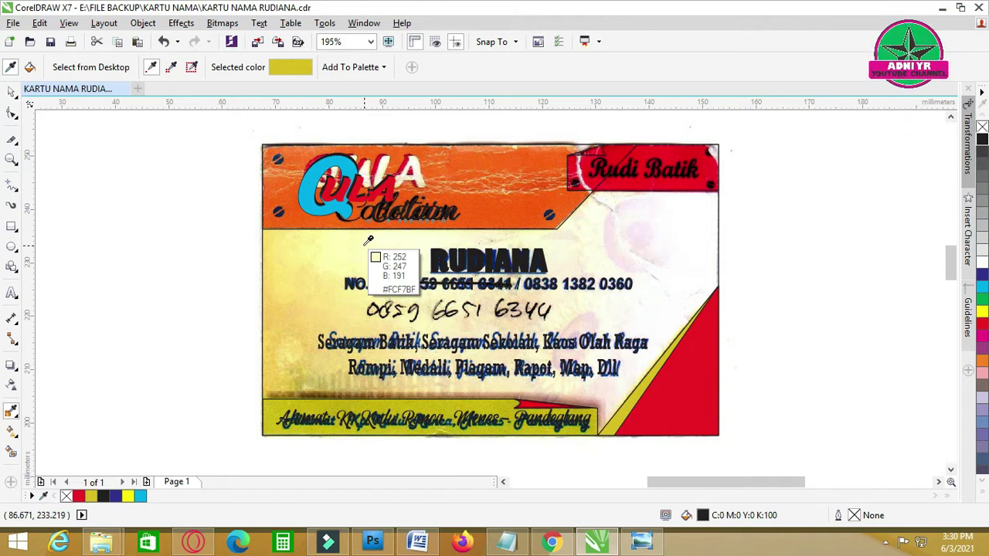
mouse_move(597, 541)
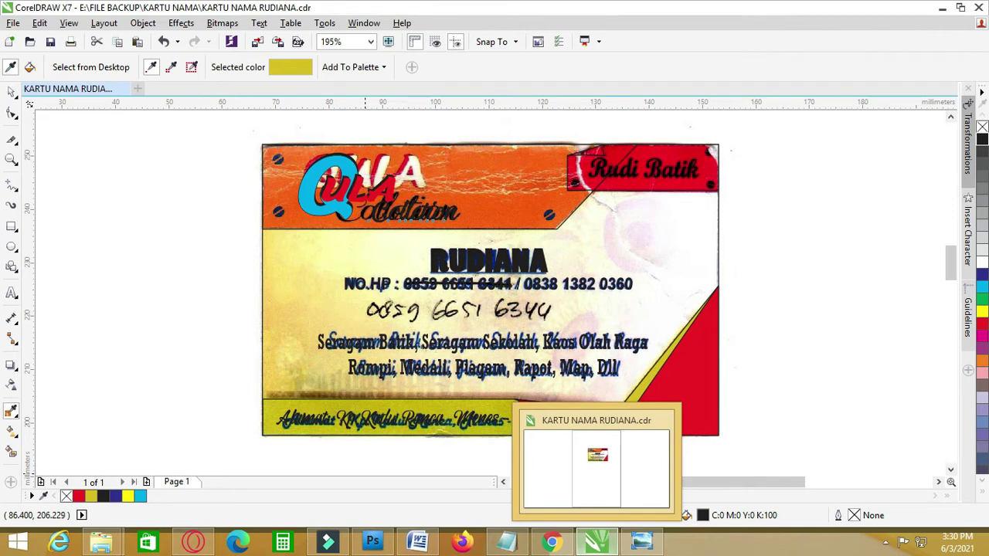
scroll(402, 195, "up", 3)
left_click(369, 206)
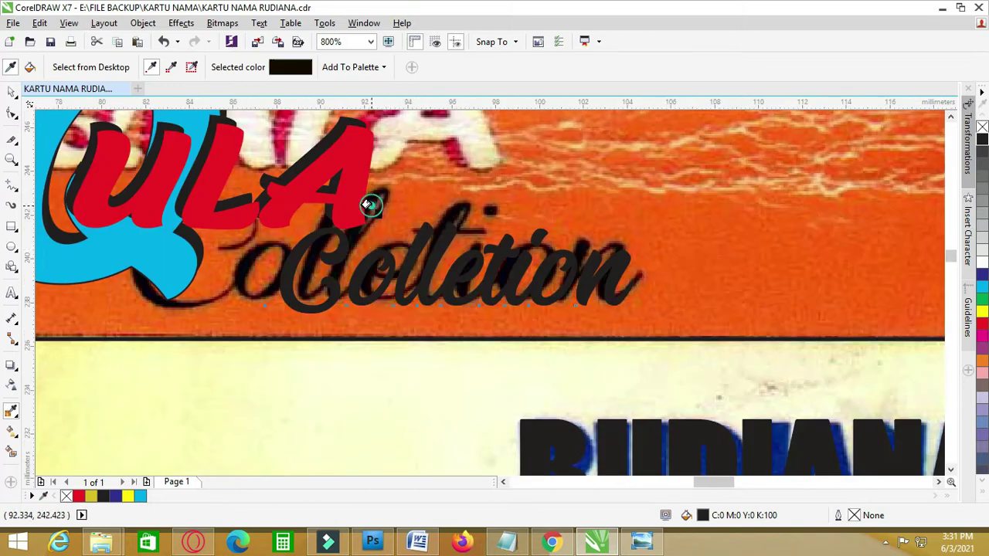
left_click(11, 91)
scroll(201, 387, "down", 3)
- Draw a 2.282 × 1.885 mm ellipse over the top-left dark-blue screw dot
left_click(789, 340)
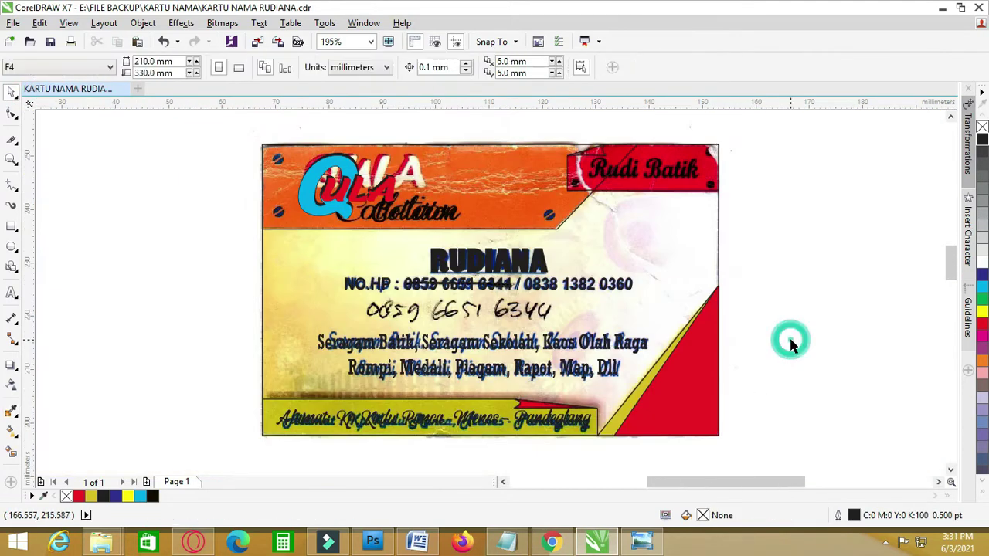
scroll(442, 222, "up", 3)
left_click(442, 222)
scroll(442, 221, "down", 3)
key("Escape")
scroll(396, 148, "up", 2)
key("F7")
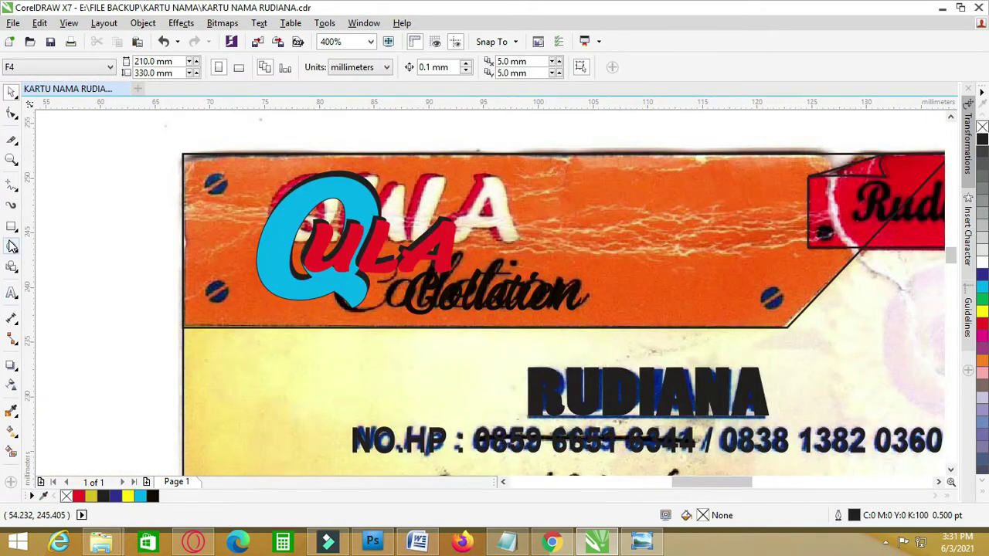
scroll(172, 171, "up", 1)
left_click_drag(230, 183, 276, 228)
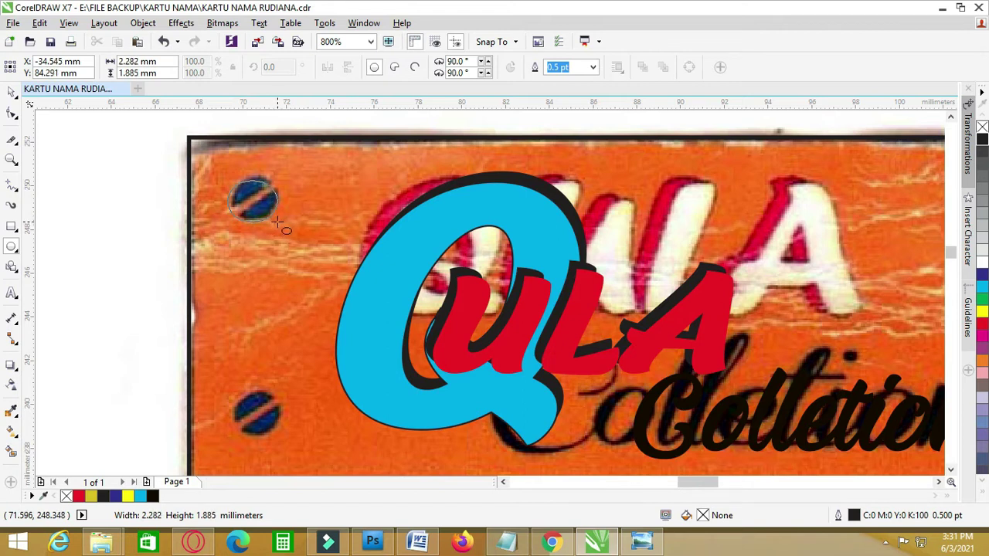
left_click_drag(277, 222, 277, 224)
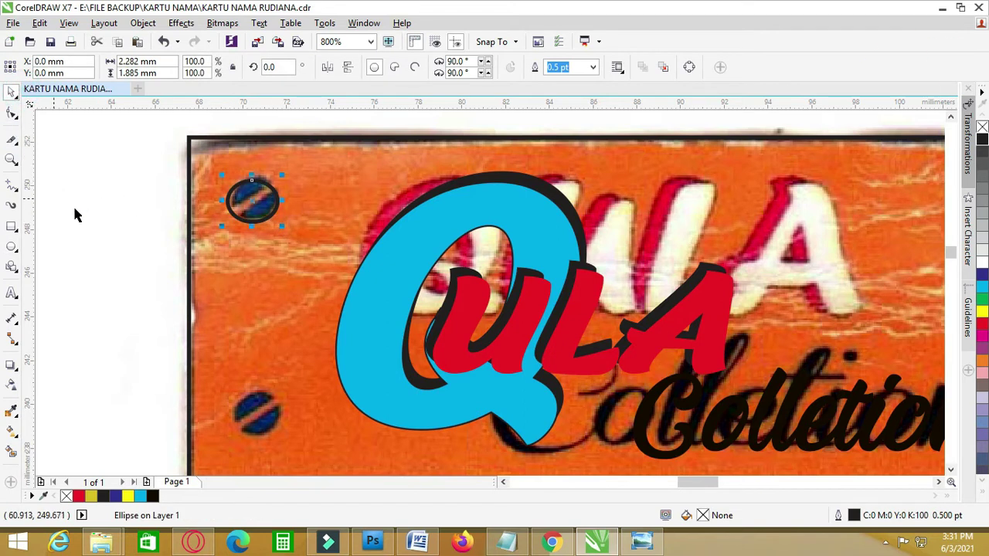
left_click(84, 212)
left_click(12, 226)
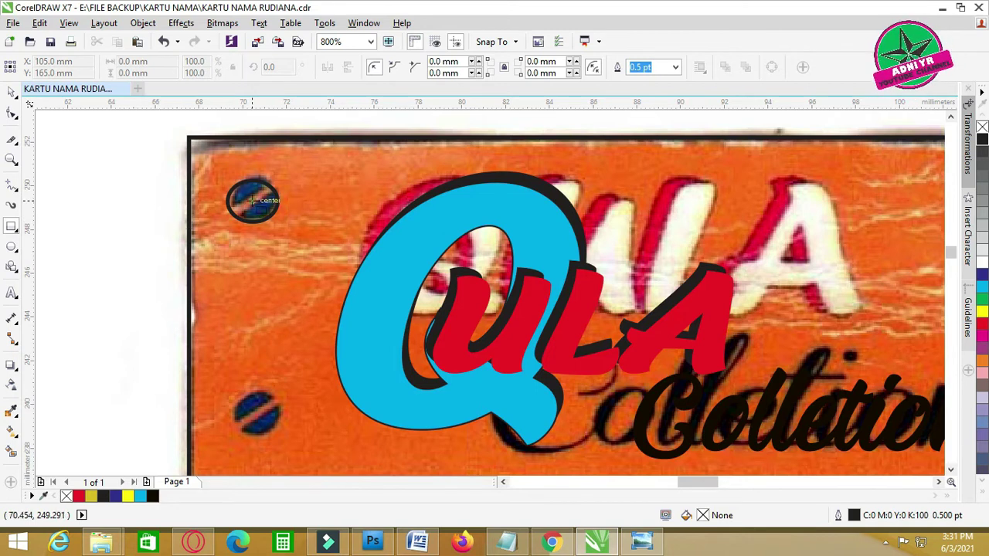
- Draw a thin bar across the top-left screw ellipse and trial shaping it with the ellipse
left_click_drag(220, 196, 287, 208)
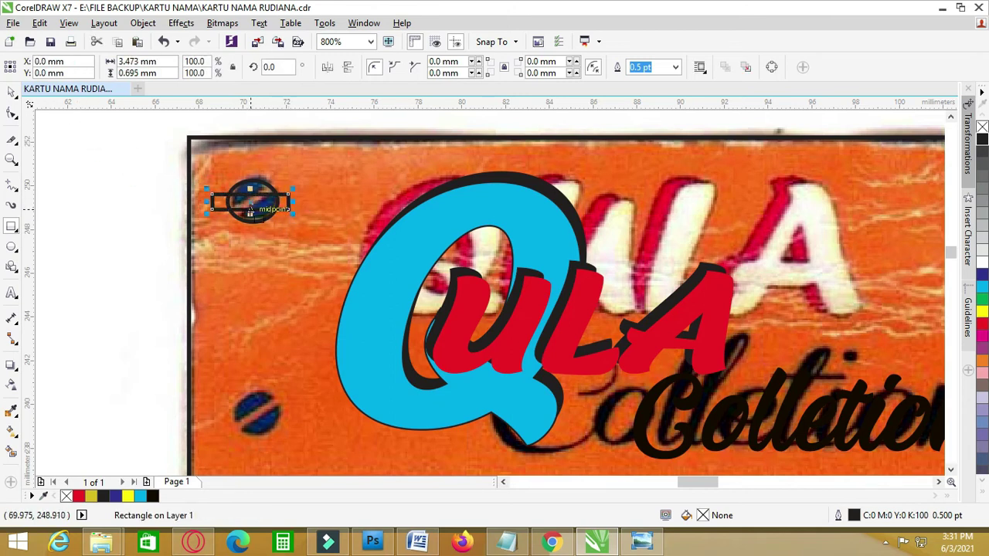
scroll(231, 193, "up", 2)
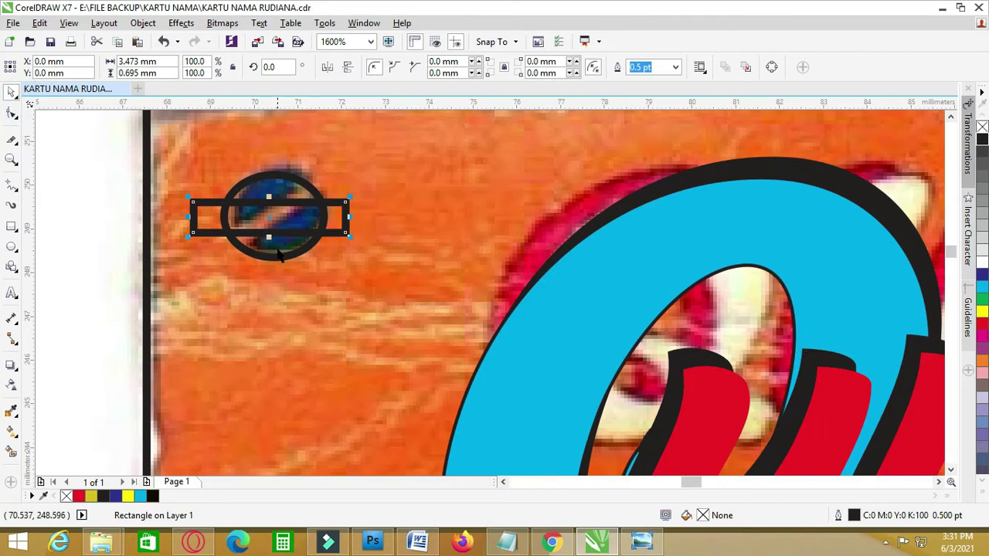
left_click_drag(269, 233, 301, 222)
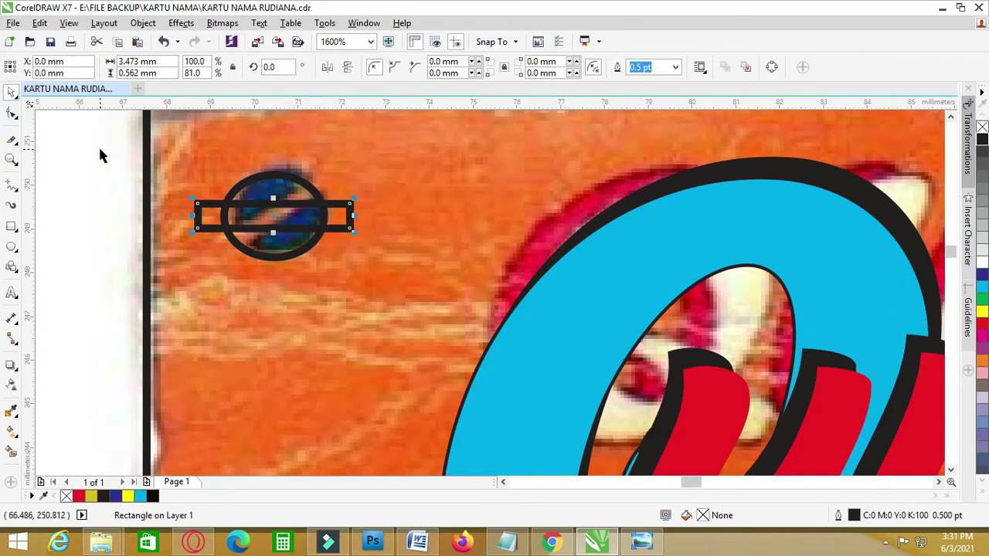
key("ctrl+a")
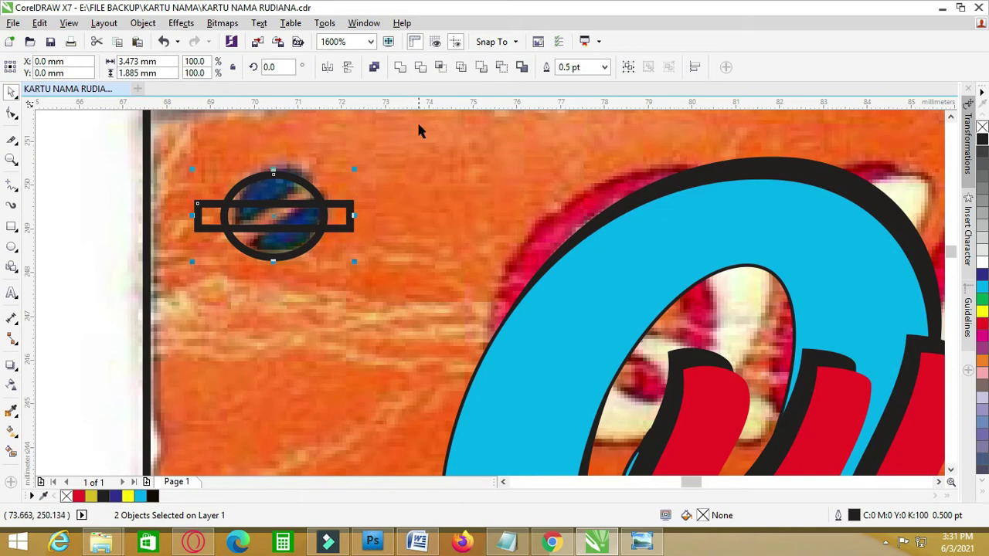
left_click(420, 68)
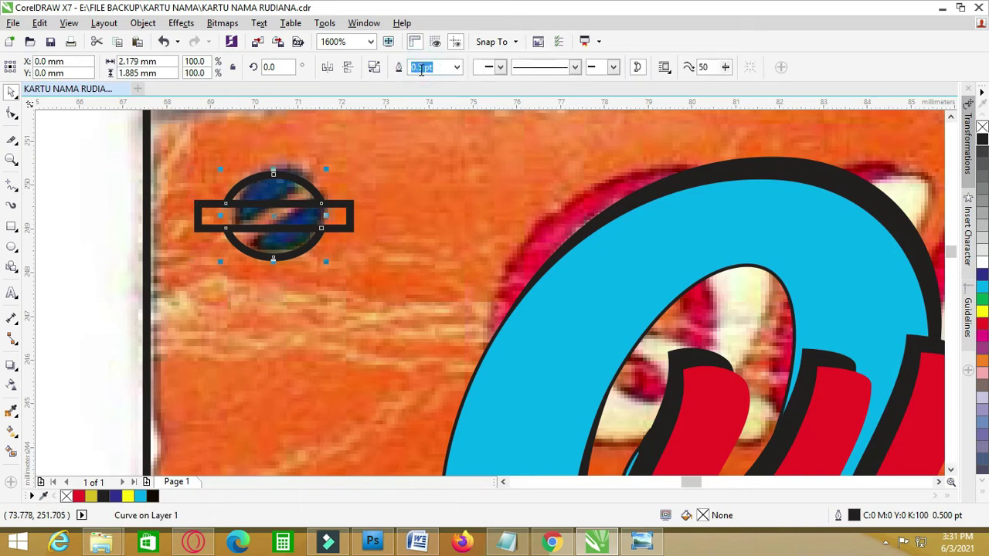
key("ctrl+z")
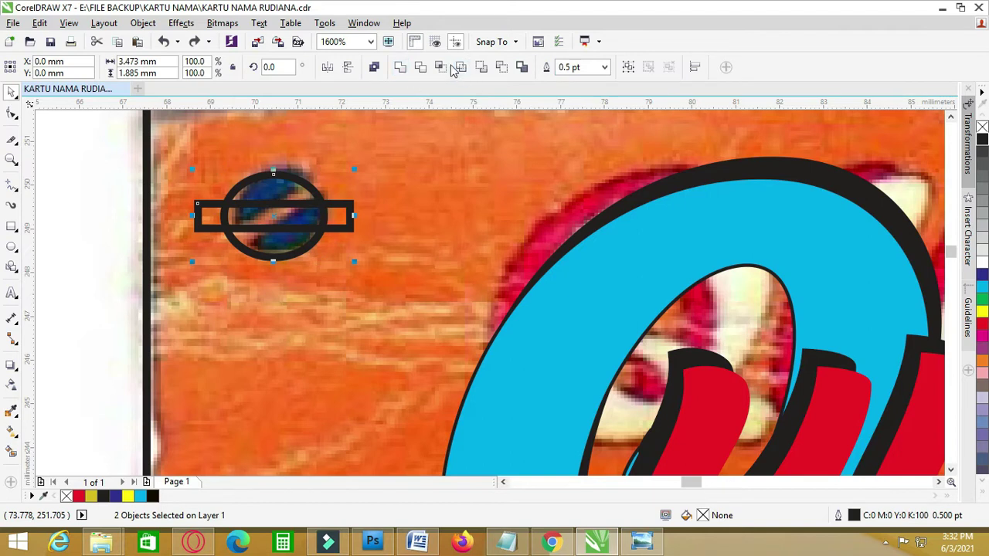
left_click(441, 68)
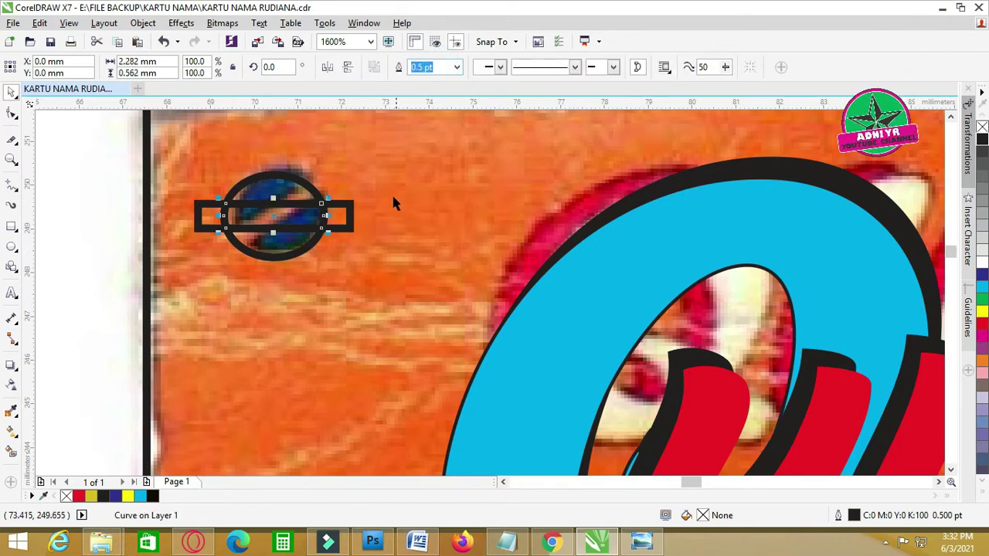
left_click_drag(352, 231, 361, 324)
left_click_drag(315, 206, 267, 282)
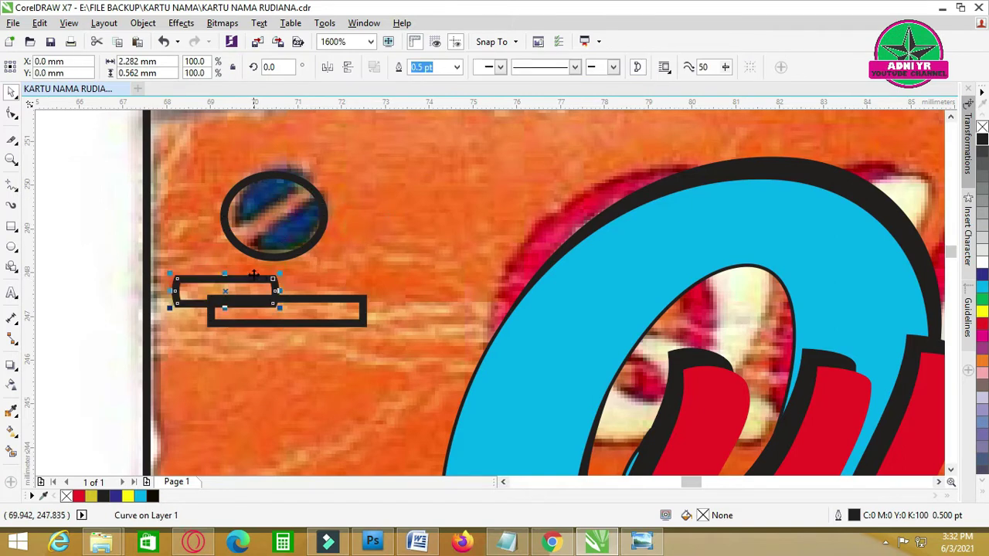
key("ctrl+z")
key("ctrl+z")
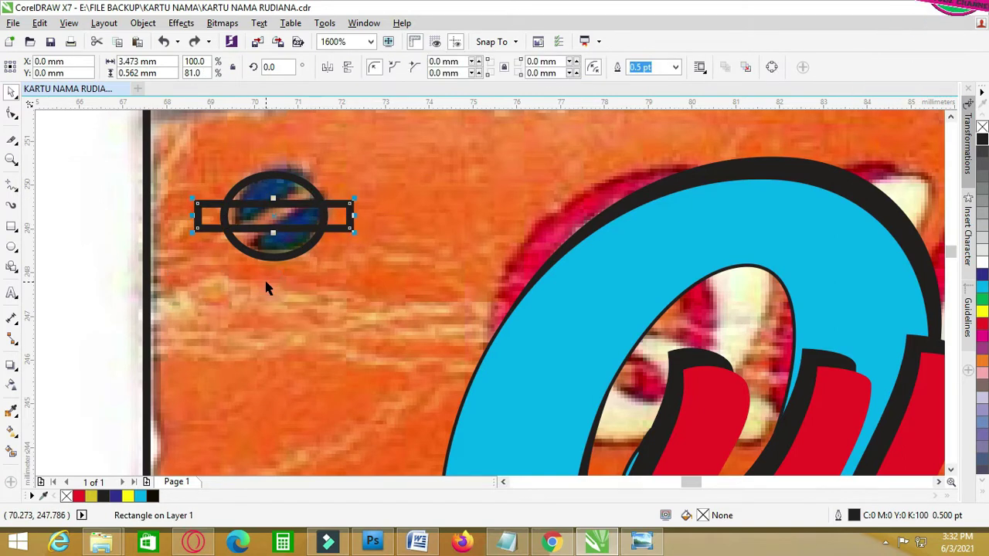
- Retry the bar–ellipse intersection, undo it, and set the bar back across the ellipse
left_click_drag(344, 224, 378, 312)
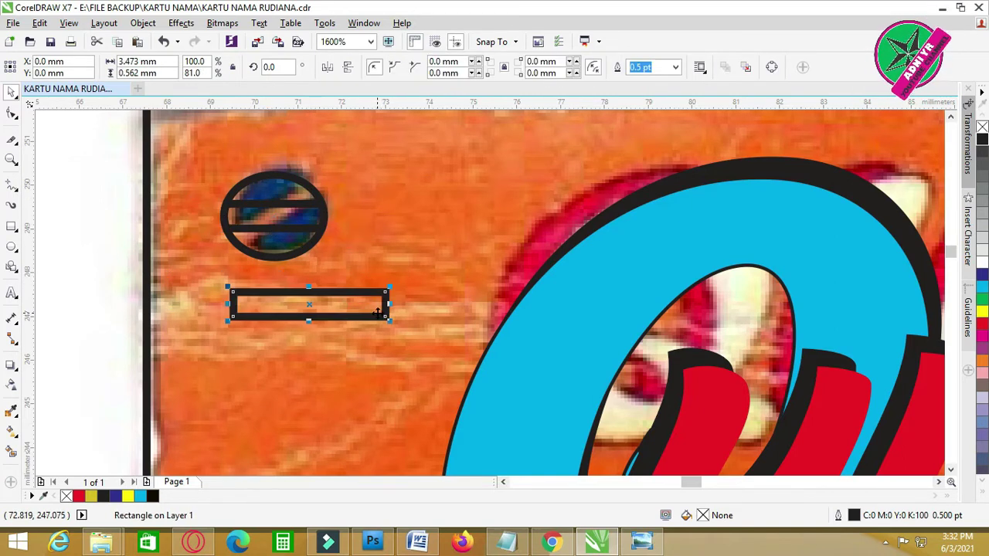
key("ctrl+z")
key("ctrl+z")
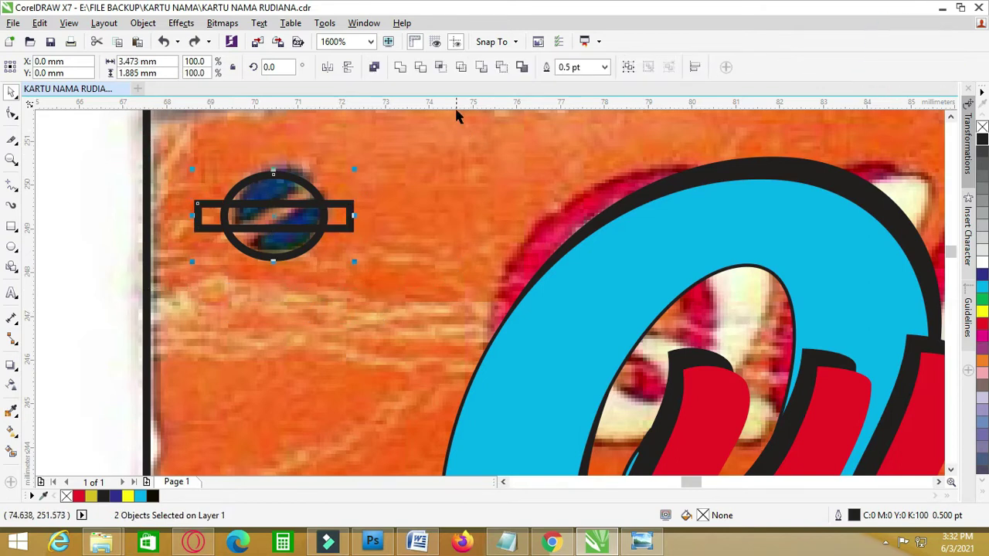
left_click(439, 70)
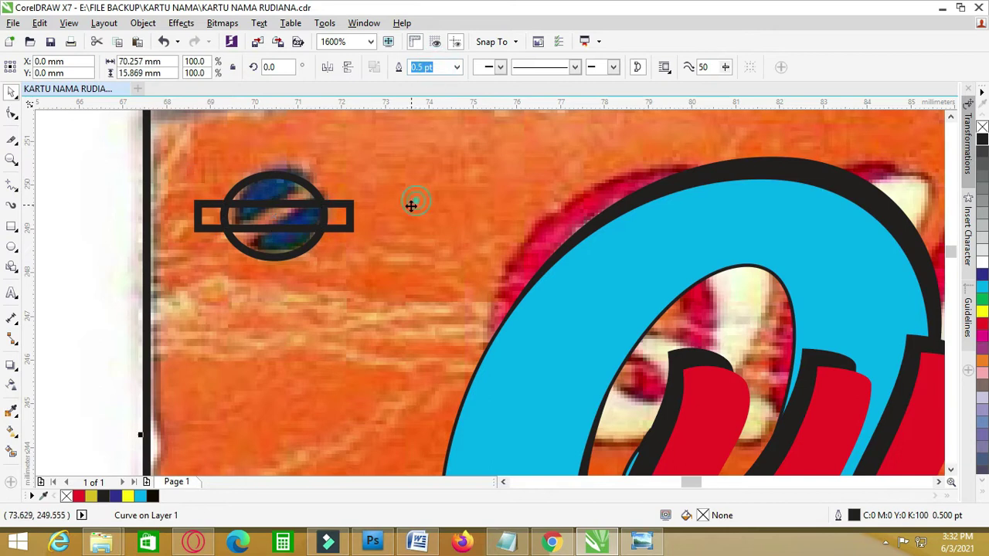
left_click_drag(340, 223, 349, 310)
left_click_drag(300, 230, 423, 248)
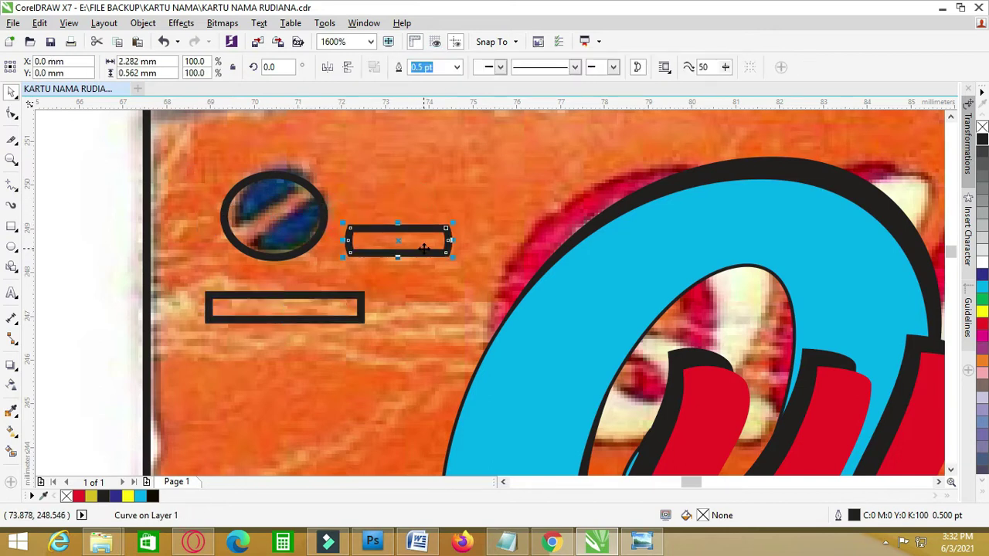
key("ctrl+z")
key("ctrl+z")
left_click(338, 220)
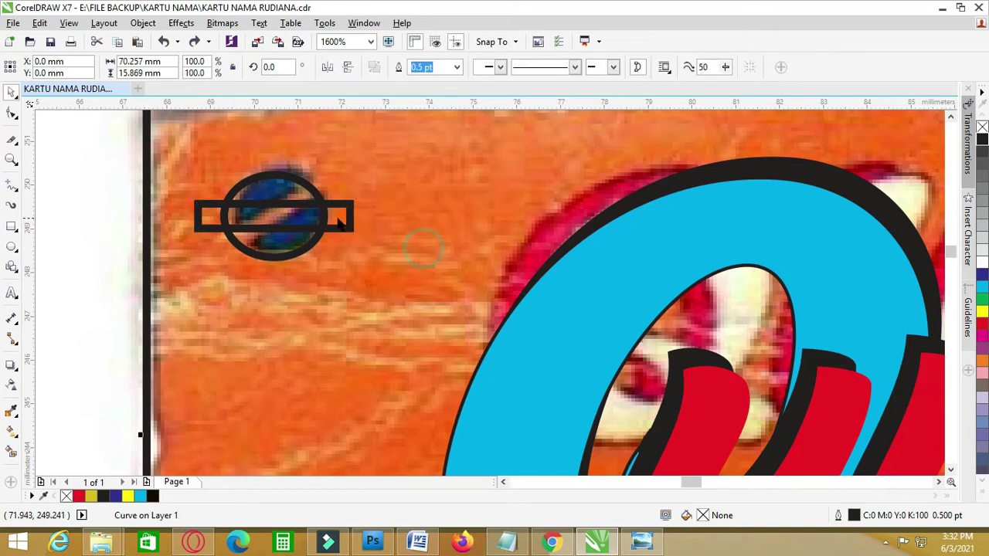
left_click_drag(337, 220, 360, 288)
key("ctrl+z")
key("ctrl+z")
key("ctrl+z")
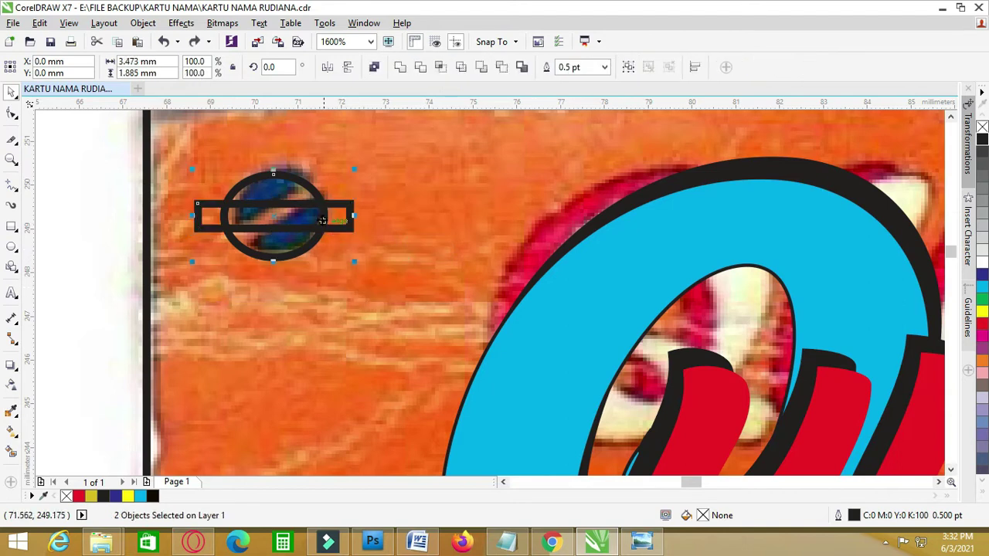
key("ctrl+z")
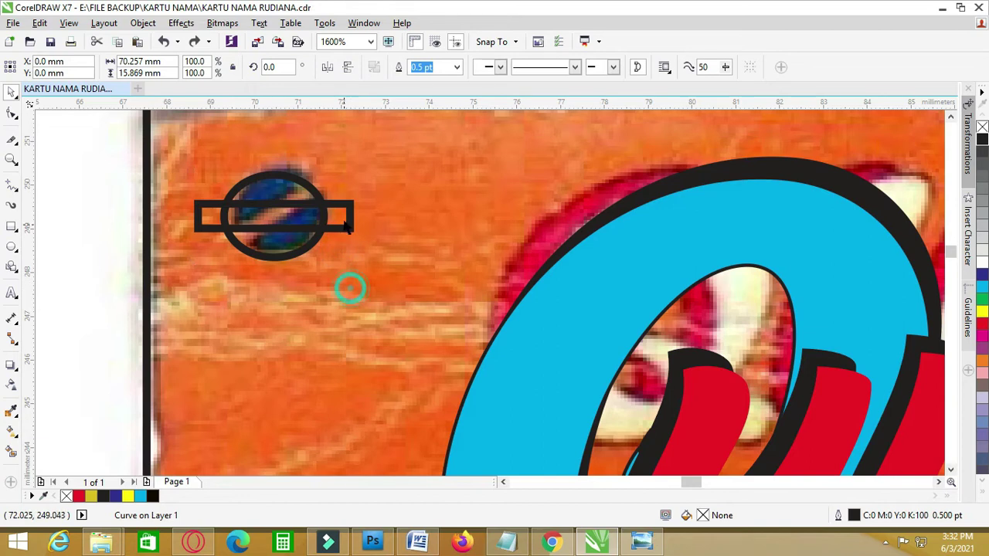
left_click_drag(347, 224, 348, 308)
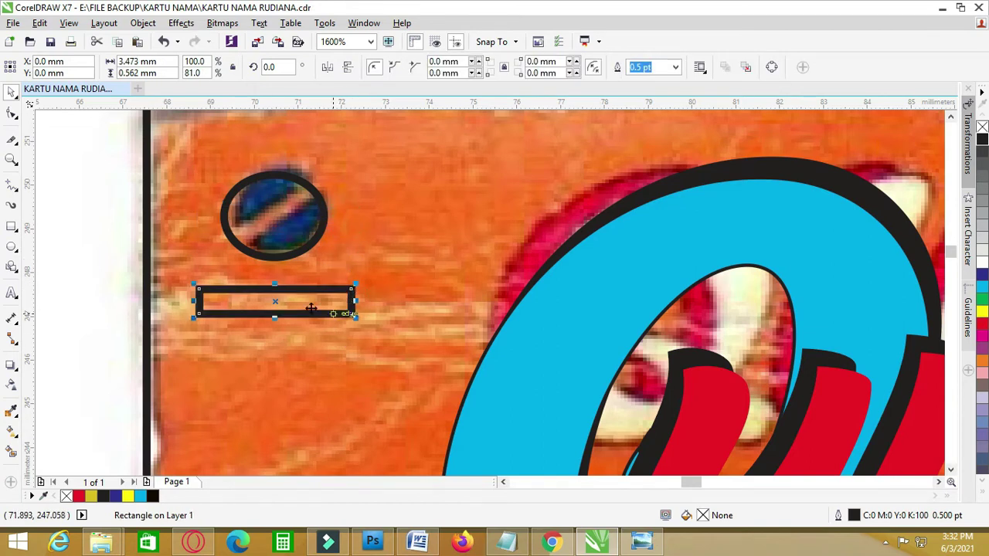
left_click_drag(274, 302, 276, 217)
- Trim the bar's shape out of the ellipse and delete the leftover bar
left_click_drag(417, 295, 401, 308)
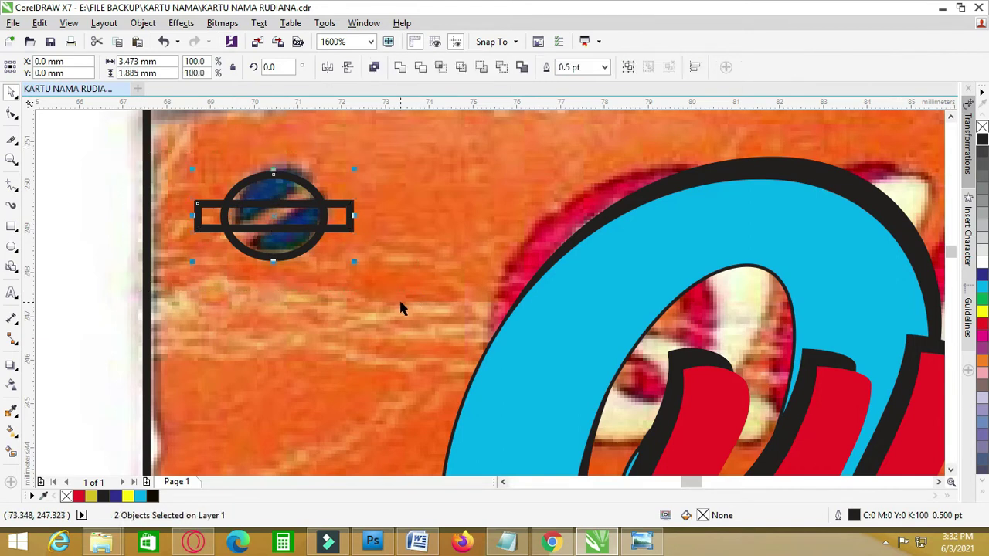
left_click(461, 69)
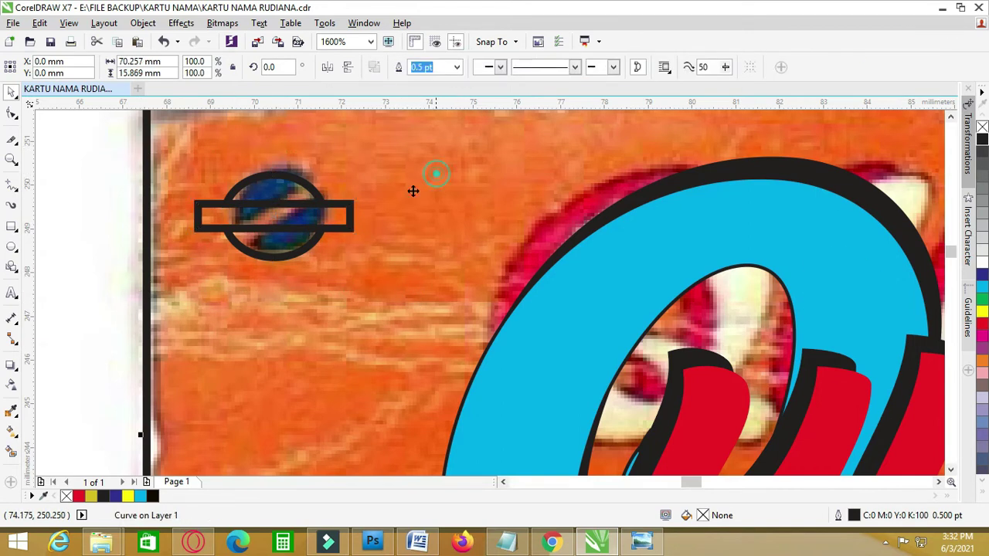
left_click_drag(339, 217, 314, 326)
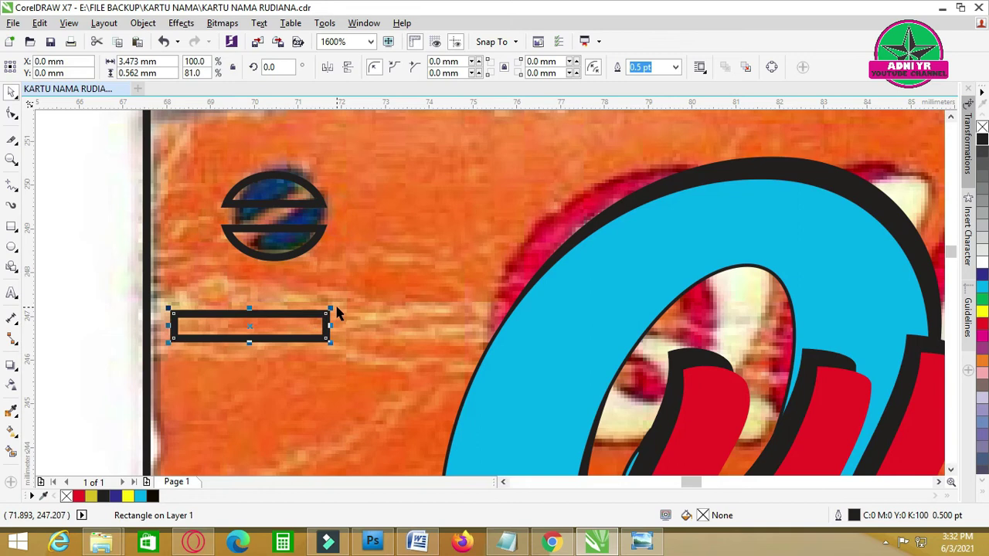
key("Delete")
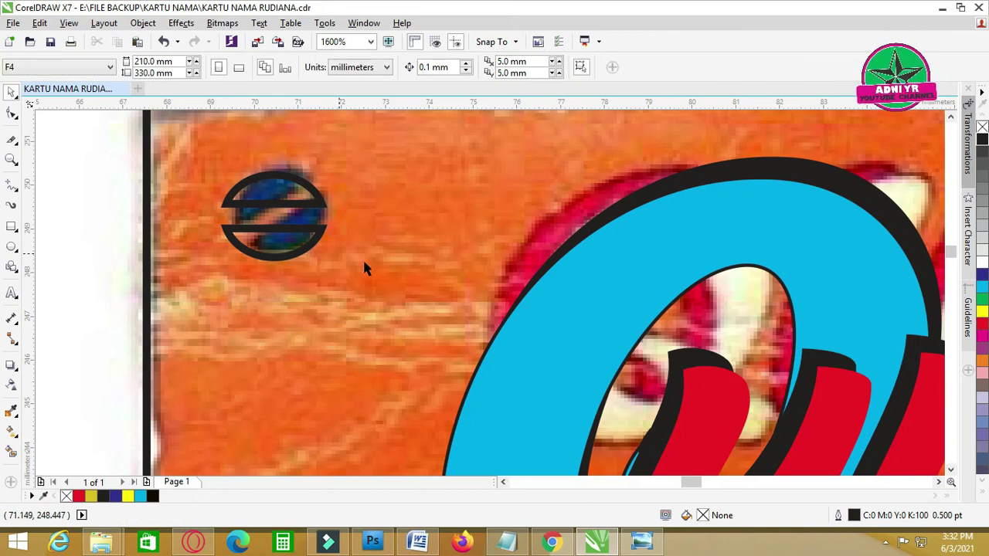
- Fill the slotted ellipse black, rotate it about 28° and scale it to 97.5%
left_click(302, 185)
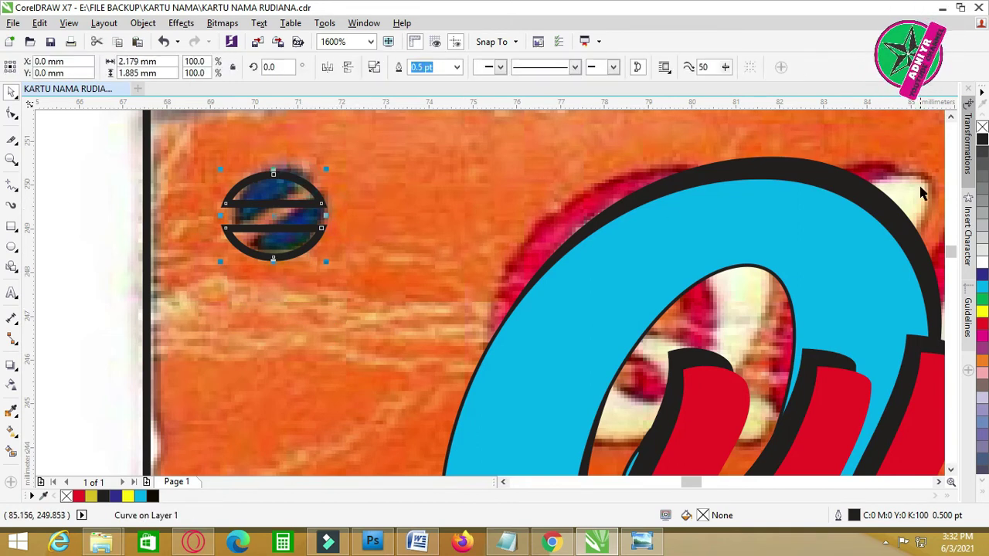
left_click(982, 139)
left_click(272, 189)
left_click_drag(327, 175, 307, 128)
left_click(300, 230)
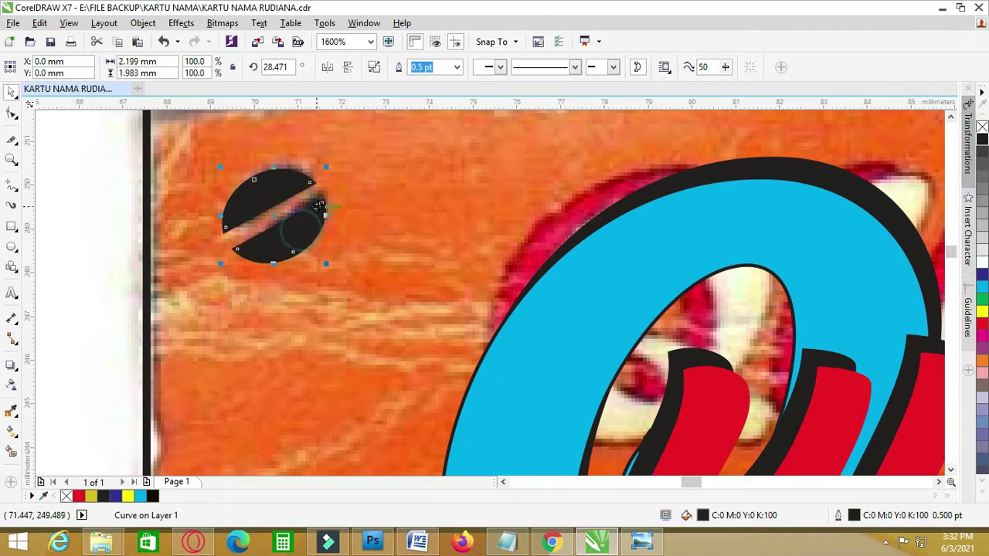
left_click_drag(325, 166, 323, 169)
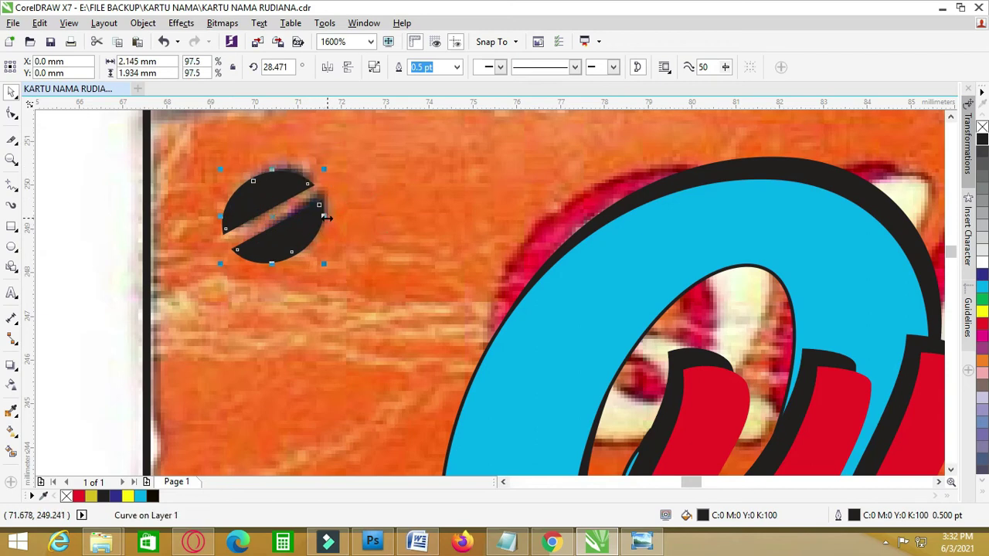
scroll(328, 219, "down", 1)
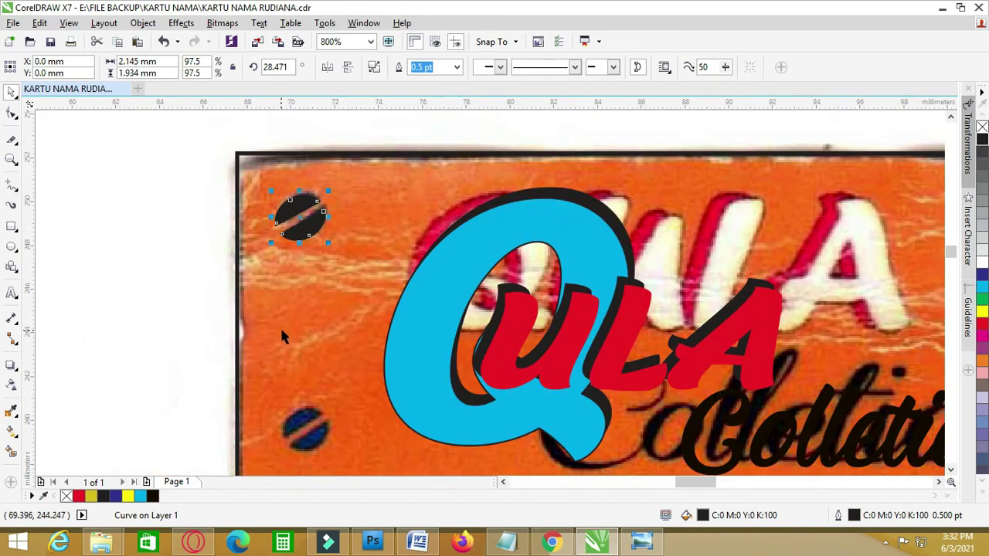
- Copy the slotted screw to the Rudi Batik banner's left end
key("F4")
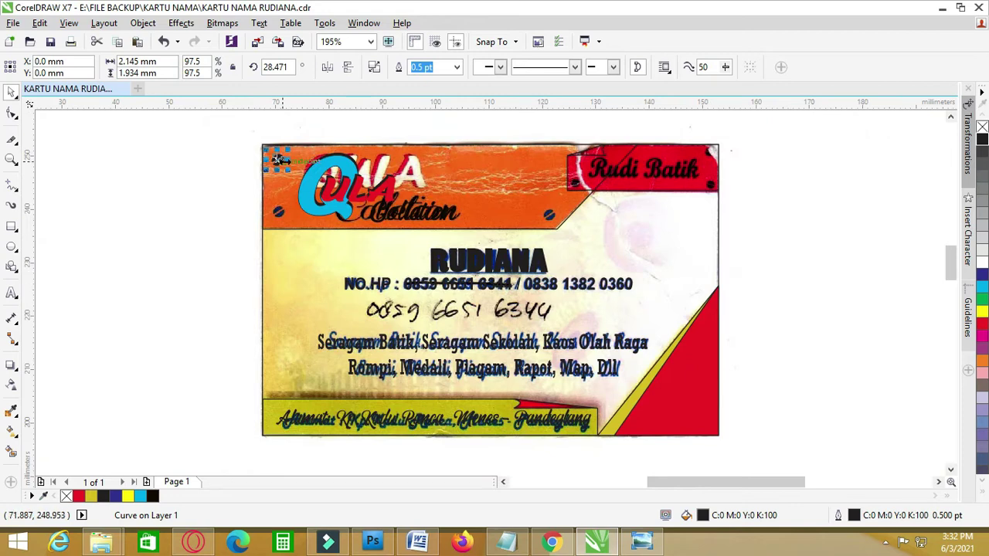
scroll(286, 161, "up", 1)
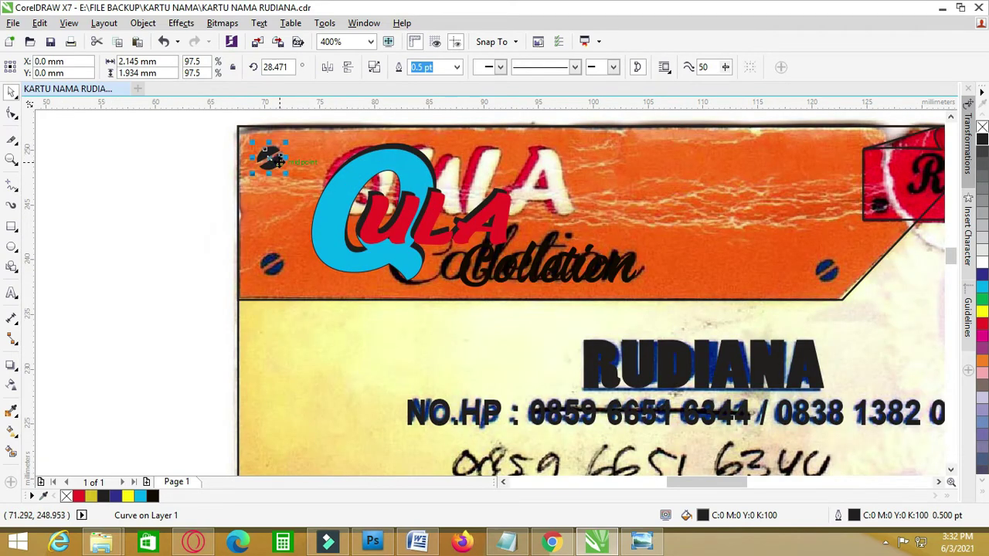
scroll(617, 148, "up", 1)
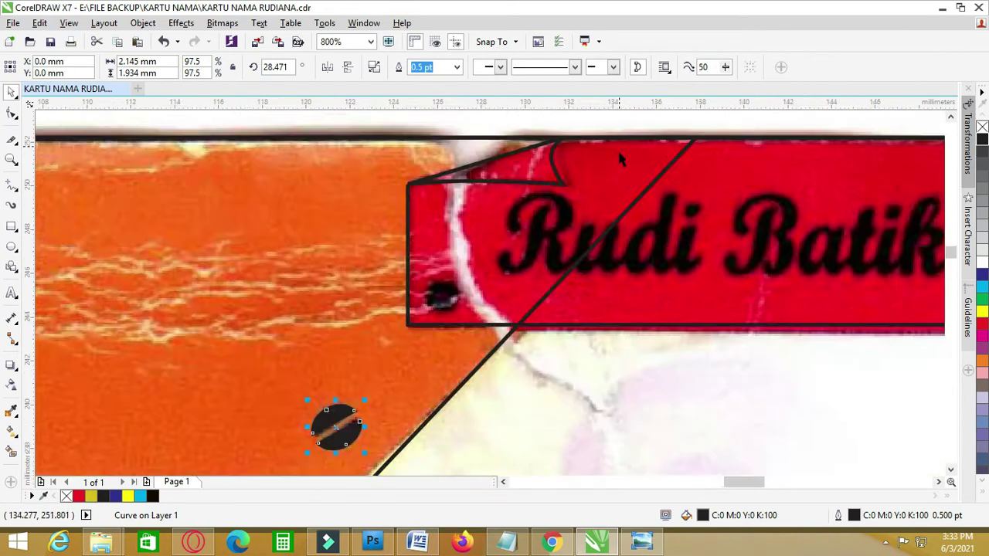
scroll(499, 317, "down", 1)
left_click(548, 381)
left_click(420, 372)
left_click_drag(423, 379, 472, 302)
- Copy the screw to the banner's top-right and bottom-right corners
scroll(523, 353, "up", 1)
left_click(492, 313)
left_click(484, 297)
scroll(357, 287, "down", 1)
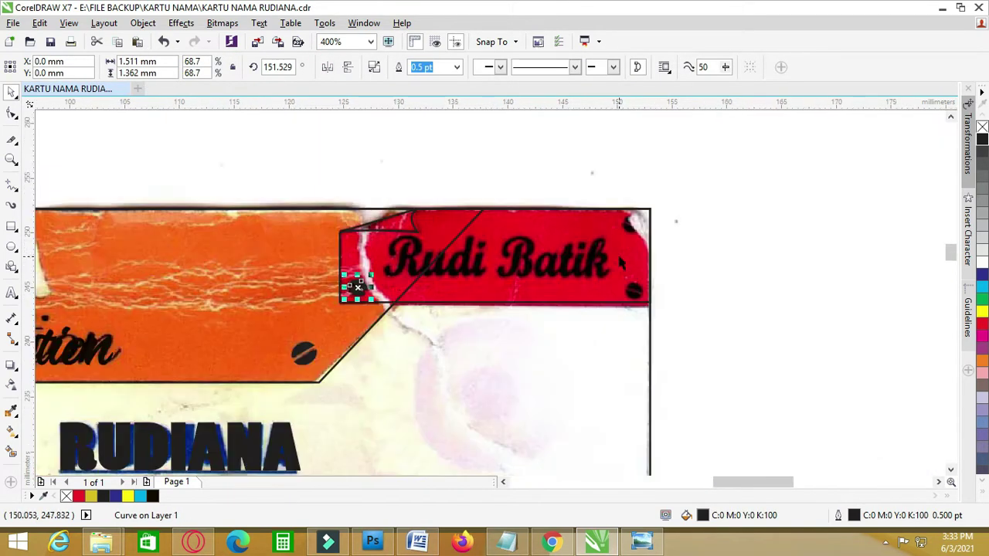
left_click_drag(358, 286, 634, 287)
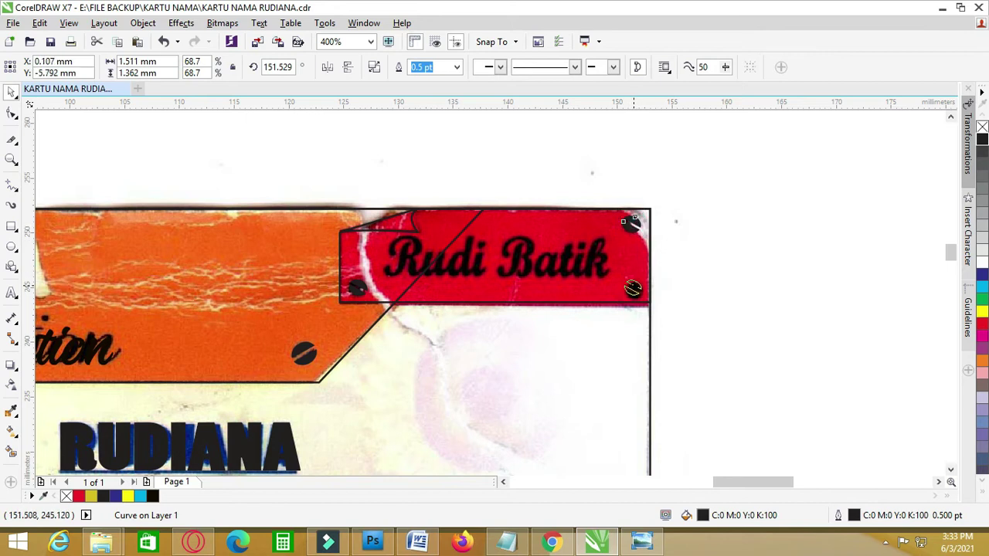
key("Escape")
key("F4")
left_click(510, 292)
key("Tab")
key("Tab")
key("Tab")
- Move a text copy beside the card and retype it as 'Rusdi Batik'
left_click_drag(519, 282, 748, 222)
double_click(782, 226)
key("ctrl+a")
type("Rusdi Batik")
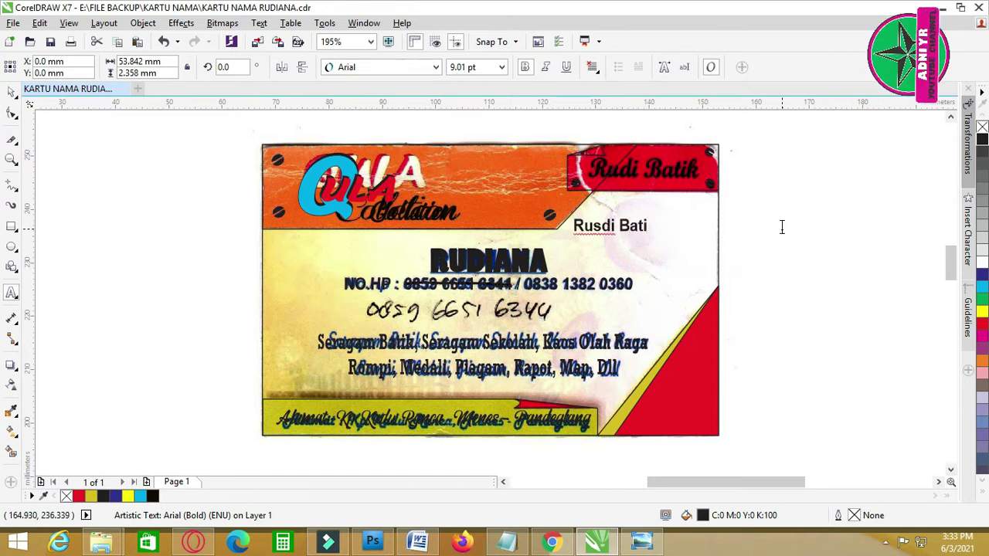
left_click_drag(607, 225, 643, 191)
scroll(472, 82, "up", 1)
- Set the Rusdi Batik text to Malvie and enlarge it over the red box
left_click(436, 67)
left_click(390, 157)
left_click(676, 203)
- Select the Rusdi Batik text and the scanned card, then zoom to the selection
key("i")
scroll(610, 214, "up", 2)
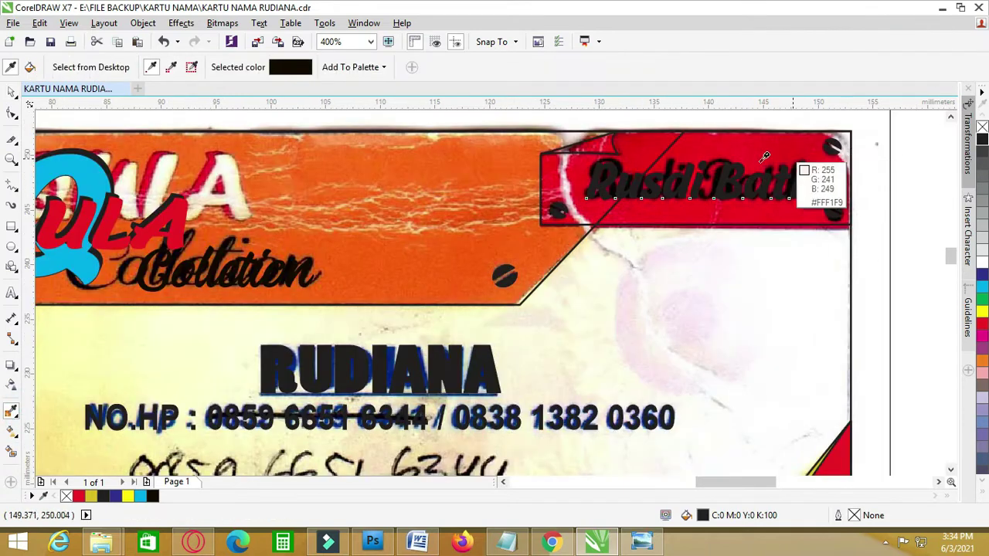
scroll(595, 175, "up", 2)
scroll(596, 175, "down", 2)
key("space")
scroll(596, 175, "up", 1)
left_click(556, 194)
left_click(799, 205)
key("shift+F2")
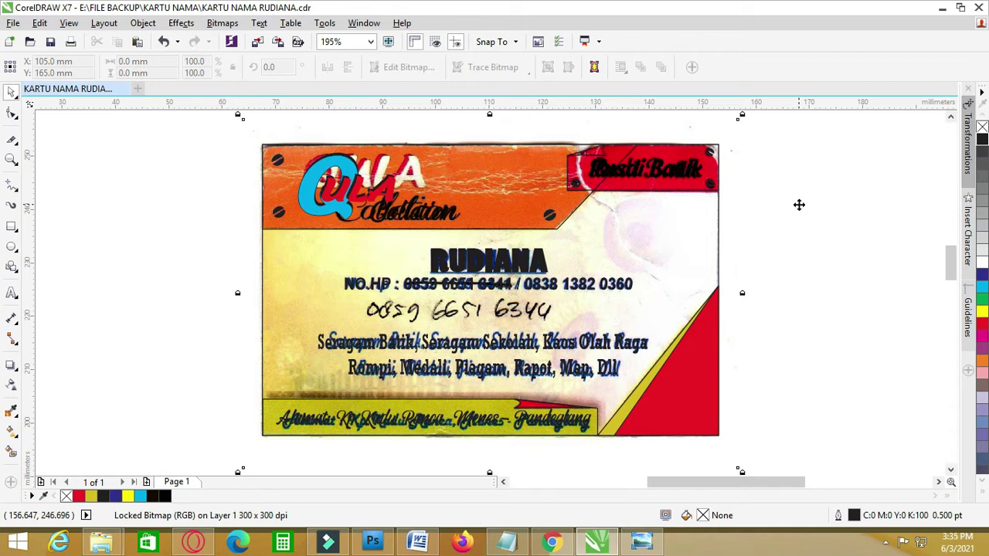
- Sample the scan's orange with the Color Eyedropper and fill the header band with it
left_click(865, 264)
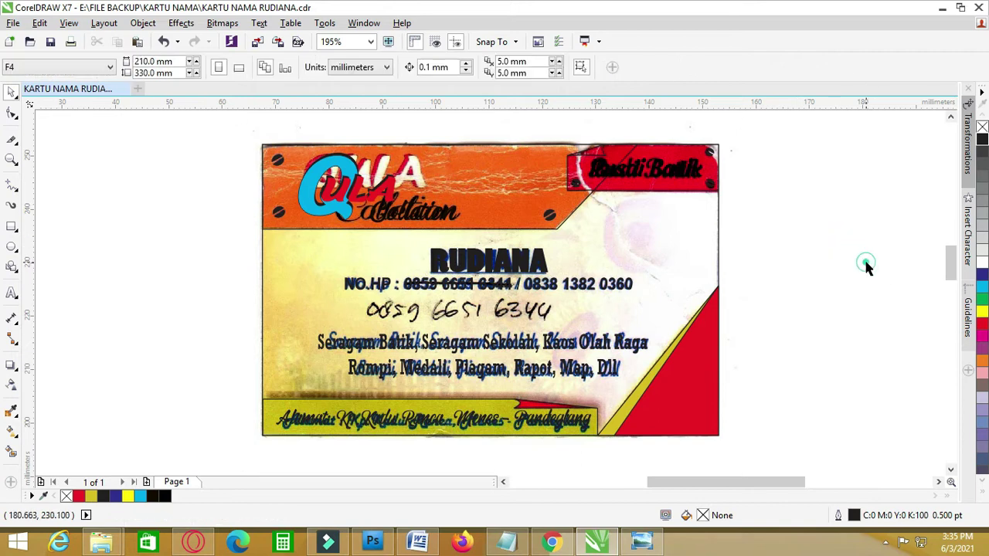
left_click(11, 409)
scroll(673, 145, "up", 2)
scroll(631, 146, "down", 2)
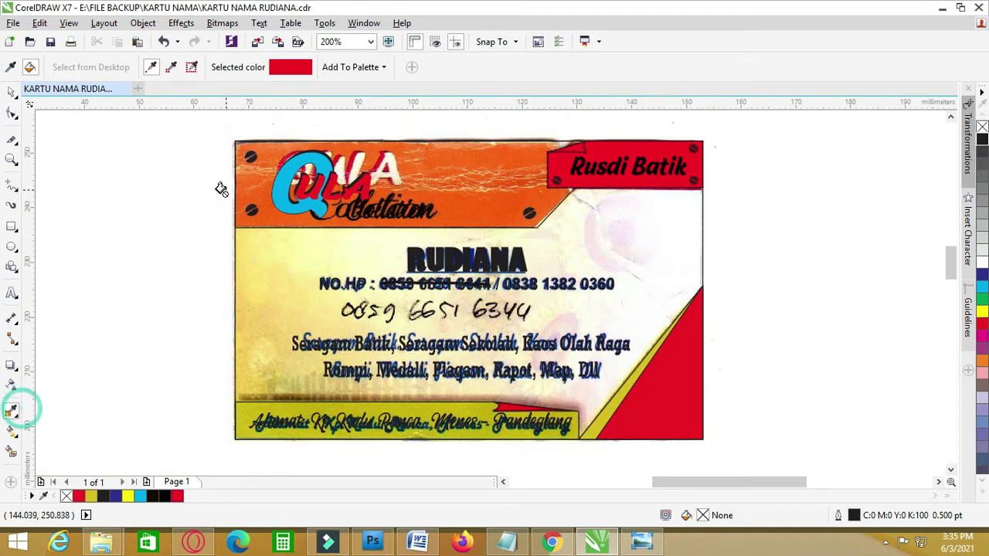
left_click(12, 91)
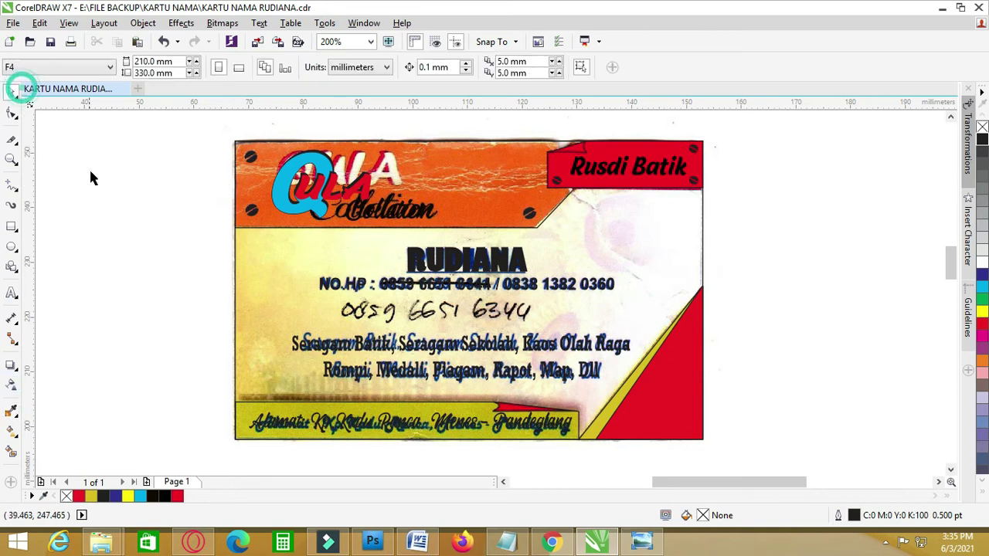
left_click(11, 410)
left_click(457, 205)
left_click(454, 205)
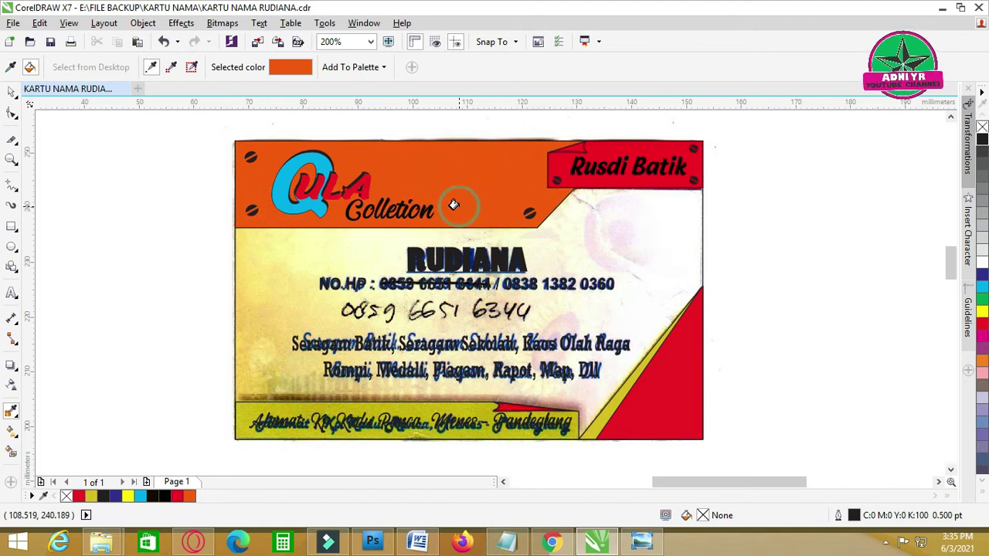
left_click(12, 91)
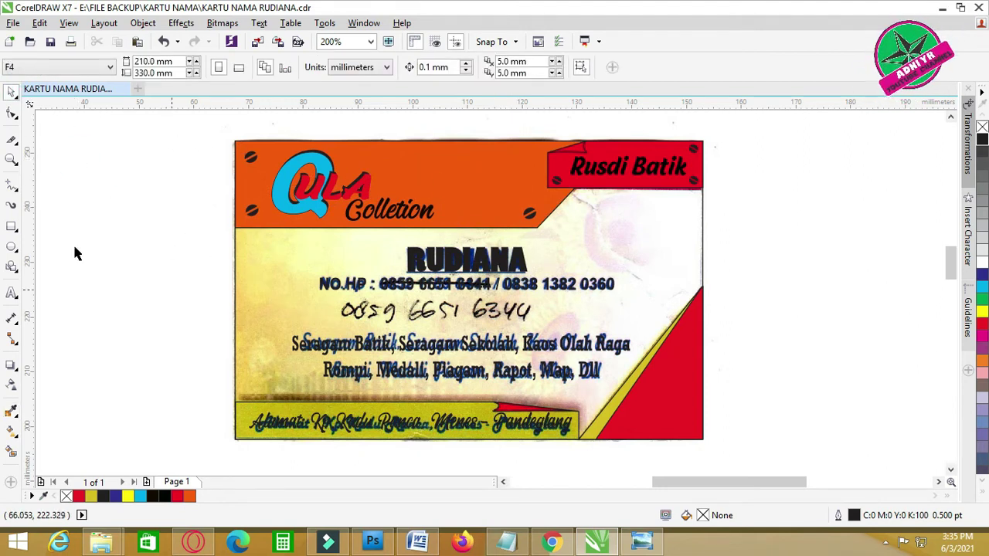
- Select the product-list text line and check its font, keeping Rockwell
left_click(119, 268)
left_click(324, 348)
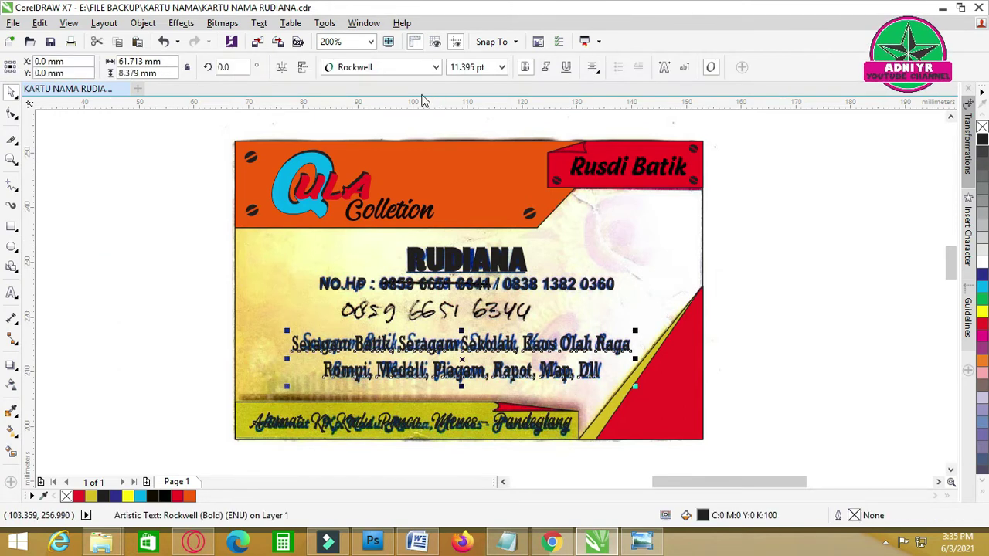
left_click(436, 67)
left_click(794, 173)
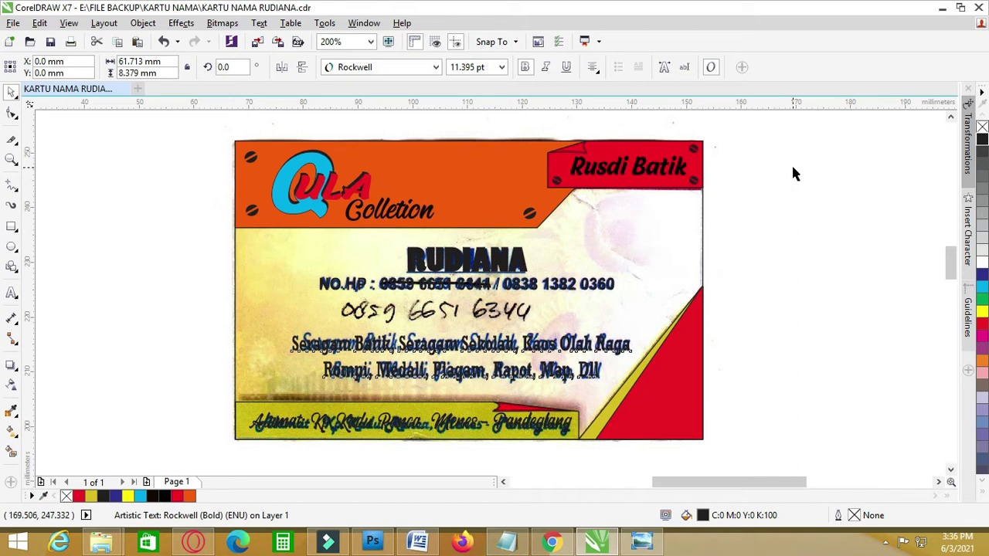
scroll(773, 214, "down", 1)
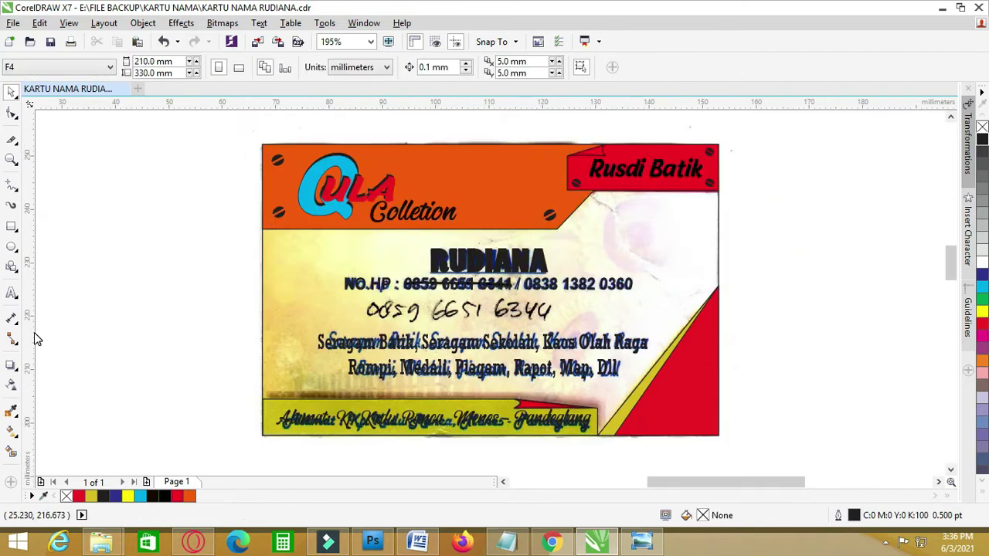
- Sample the yellow from the scan's address band with the eyedropper
left_click(11, 415)
left_click(479, 419)
key("space")
left_click(586, 417)
scroll(585, 416, "up", 2)
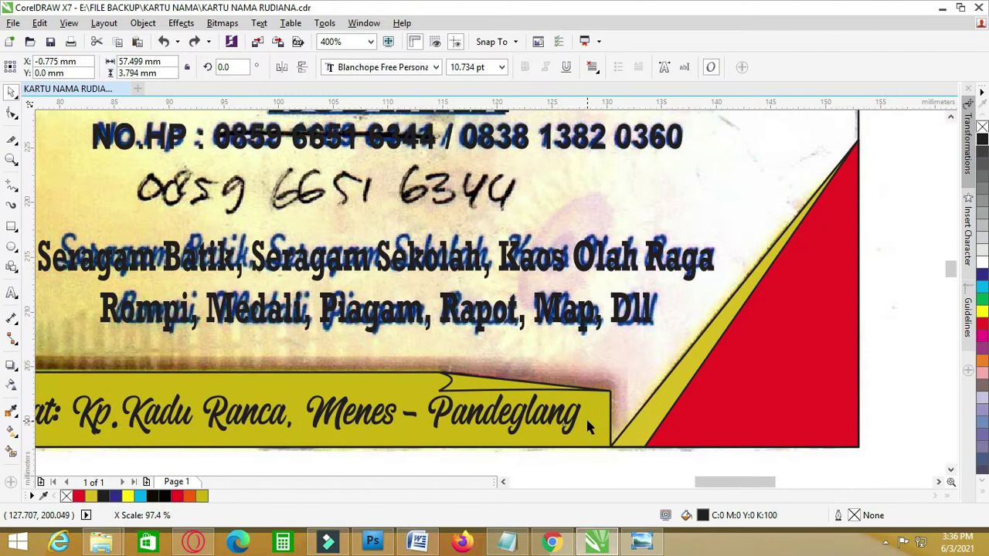
scroll(567, 434, "down", 2)
left_click(569, 441)
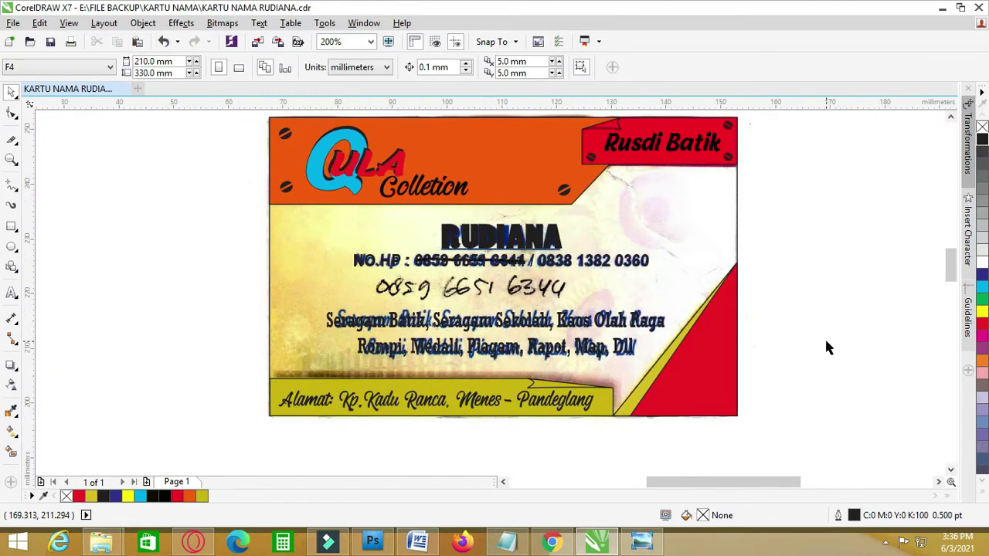
- Set the product-list text font to Arial Rounded MT Bold
left_click(494, 340)
left_click_drag(723, 481, 750, 482)
left_click(436, 68)
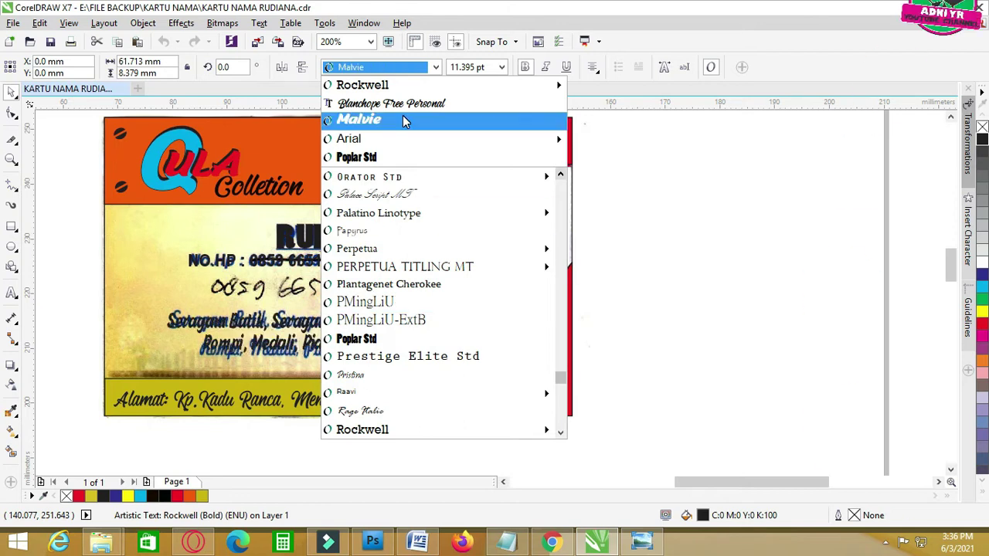
scroll(417, 348, "down", 15)
scroll(410, 305, "down", 8)
left_click_drag(561, 417, 576, 196)
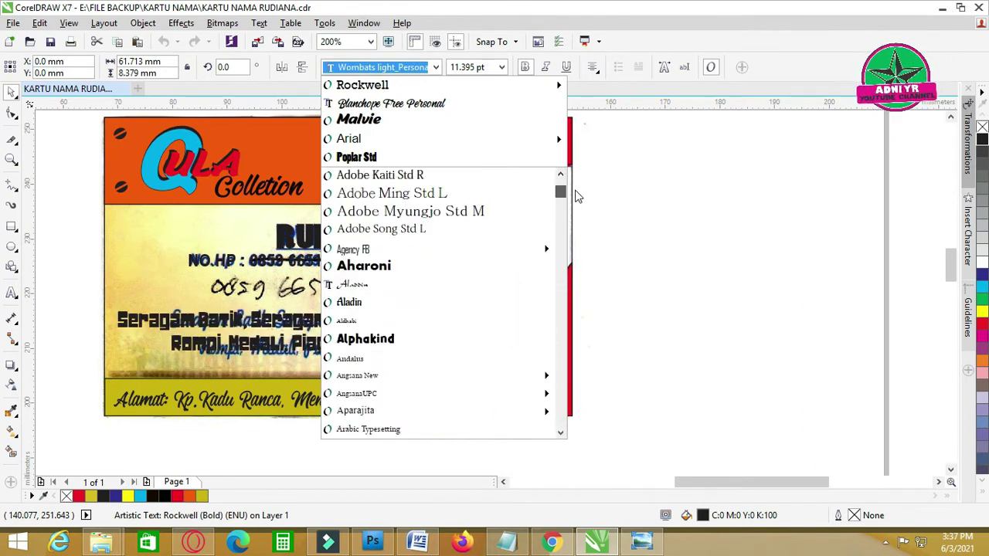
scroll(474, 309, "down", 3)
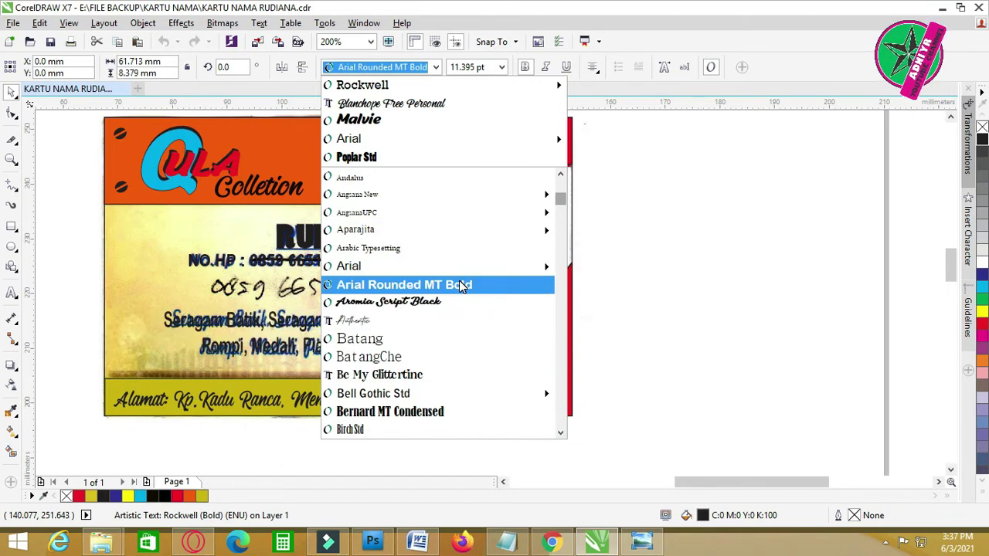
left_click(461, 285)
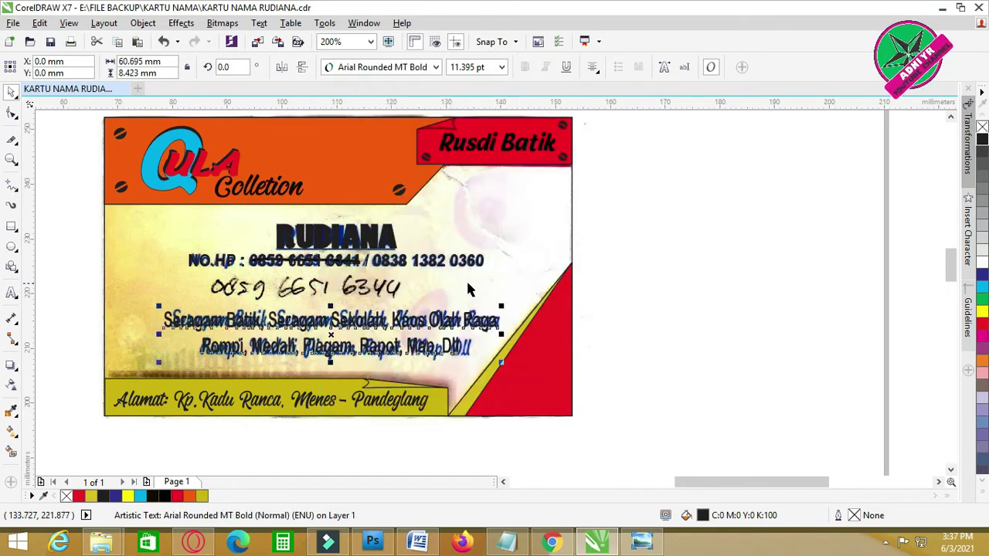
left_click(649, 293)
- Marquee-select the redrawn card and move it left off the scan
scroll(691, 290, "down", 2)
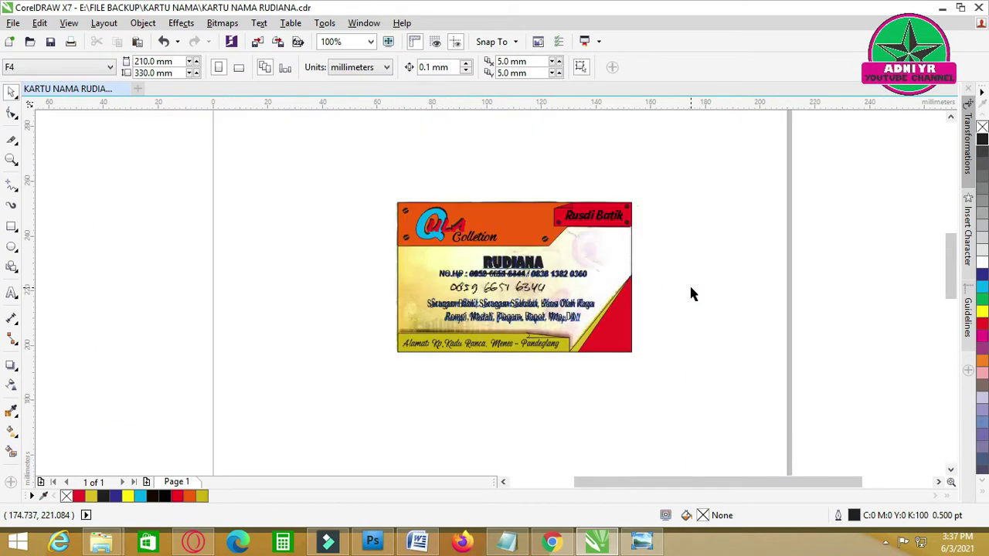
left_click(626, 263)
left_click(675, 246)
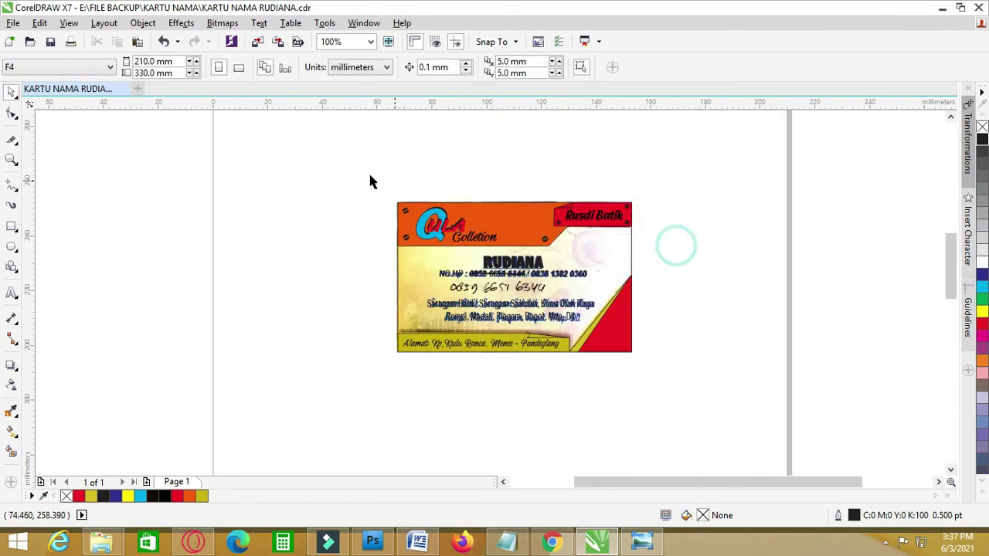
left_click_drag(616, 392, 680, 369)
left_click_drag(565, 261, 320, 258)
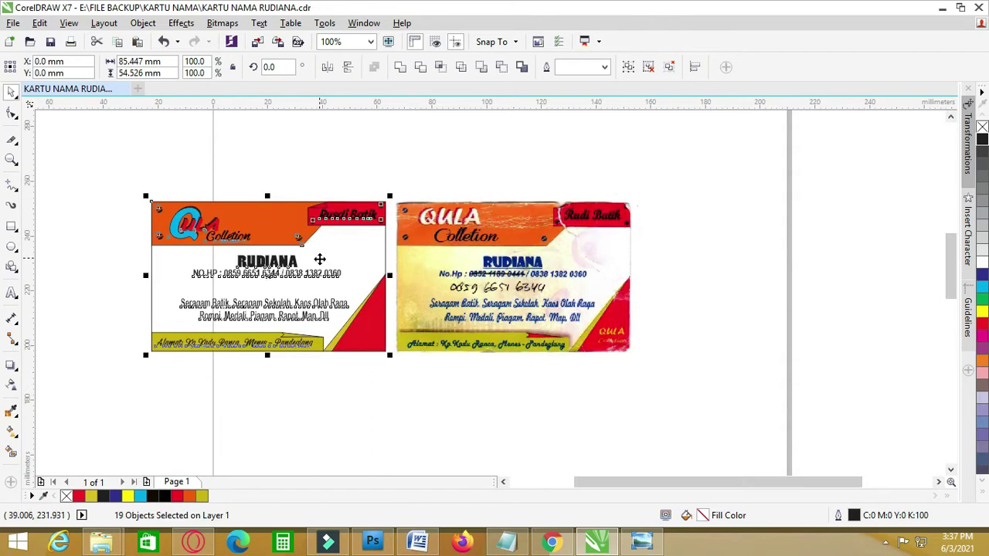
left_click(393, 431)
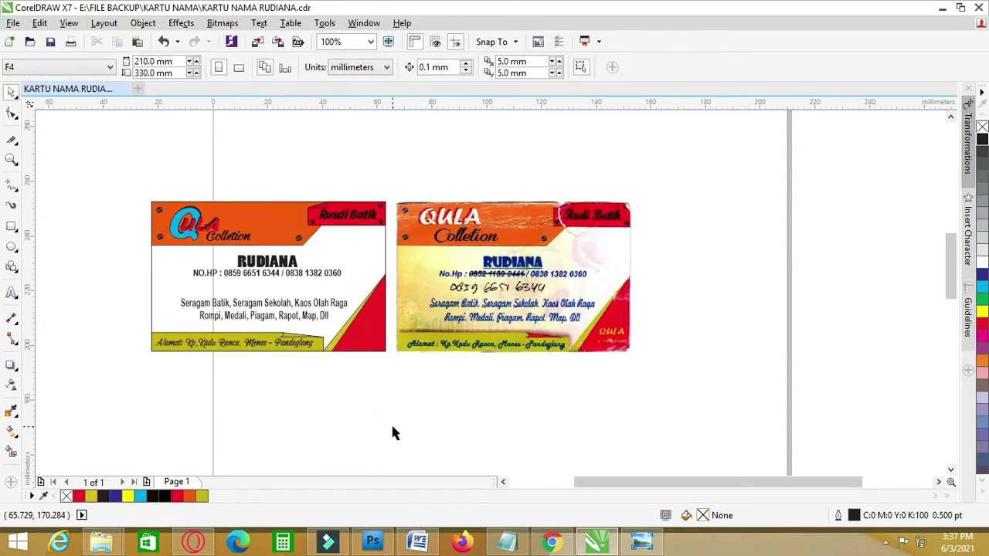
- Unlock the scanned card image and move both cards together right and slightly up
right_click(561, 264)
left_click(587, 267)
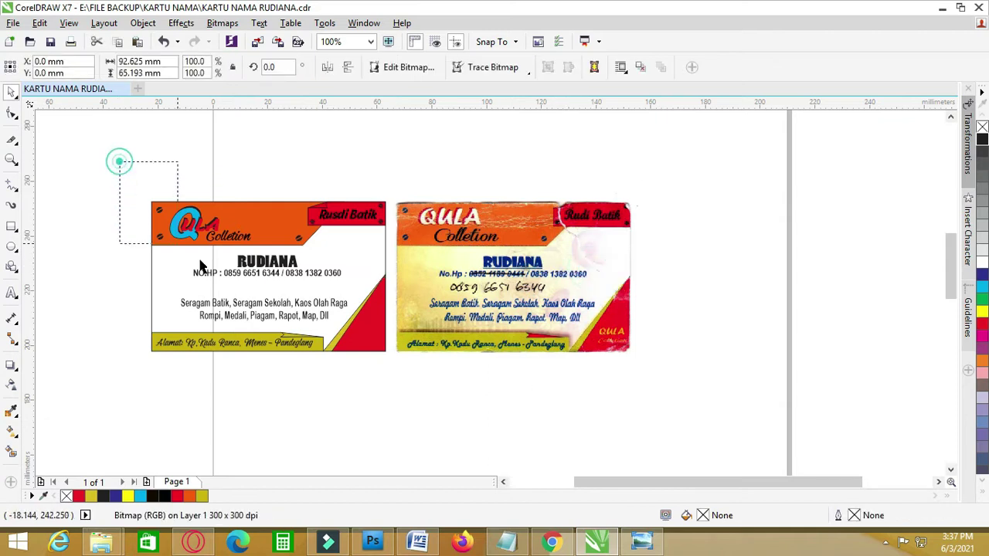
left_click_drag(680, 406, 680, 406)
left_click_drag(535, 272, 631, 247)
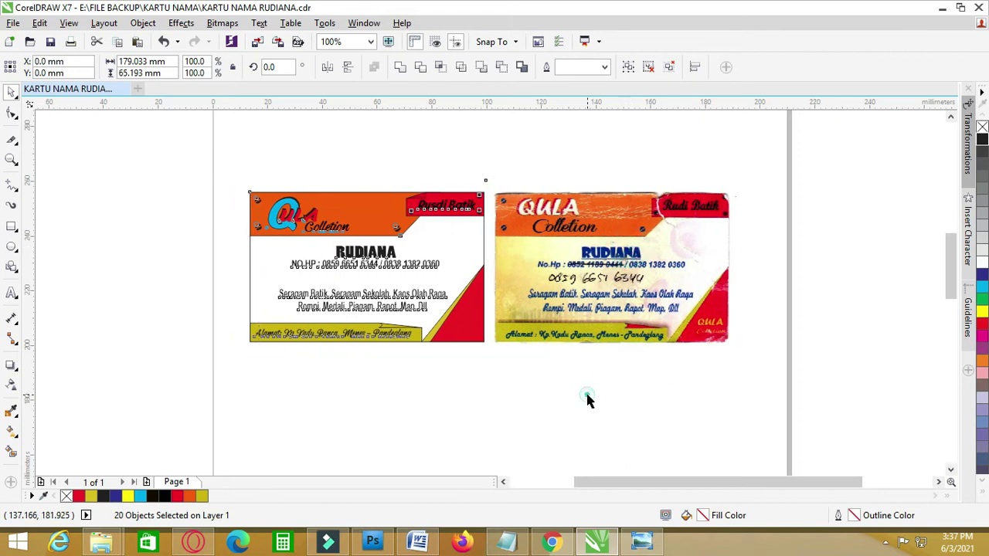
left_click(587, 395)
scroll(587, 401, "up", 2)
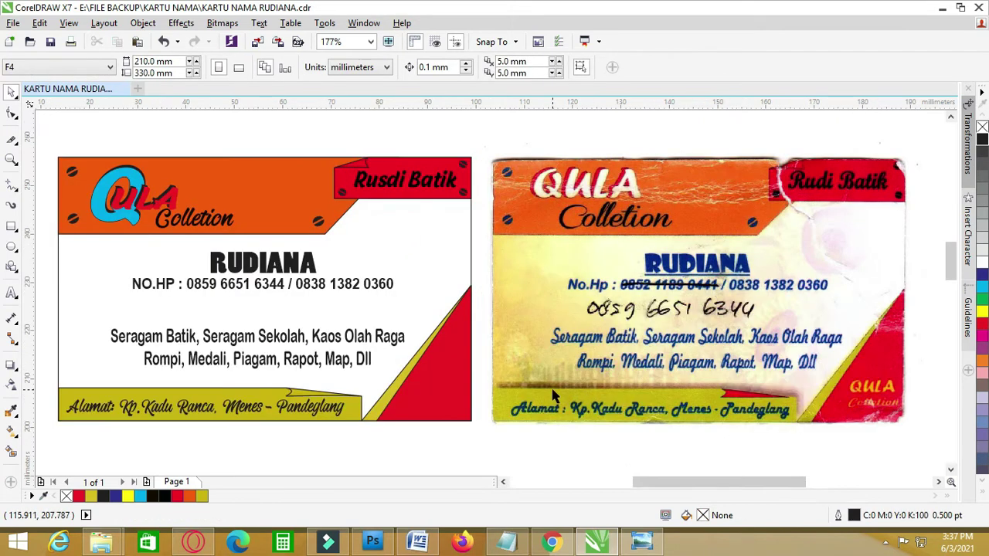
left_click(487, 449)
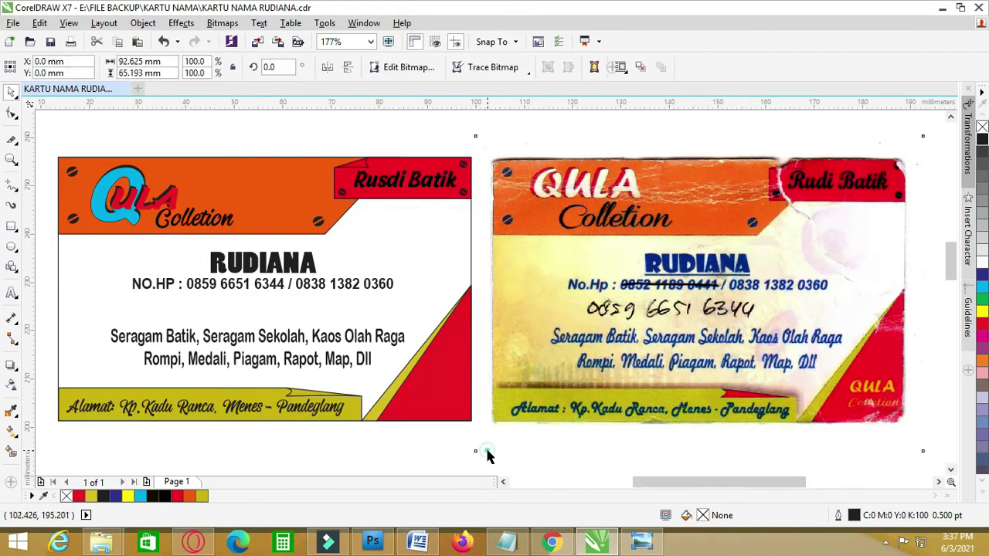
- Move the QULA logo onto the red bottom-right corner, shrunk to about 11.7 mm wide
left_click(201, 139)
left_click_drag(80, 131, 186, 251)
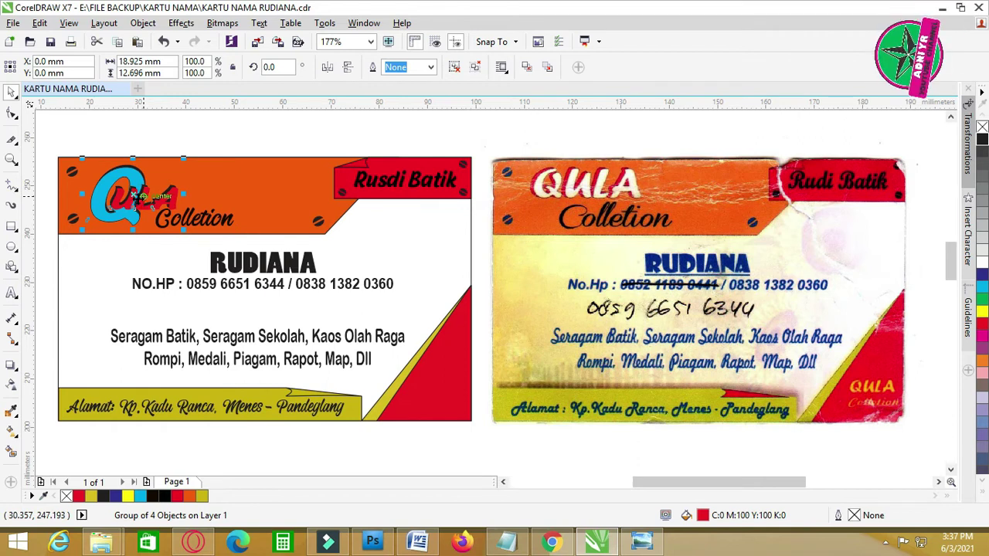
left_click_drag(176, 199, 480, 389)
left_click_drag(488, 351, 442, 408)
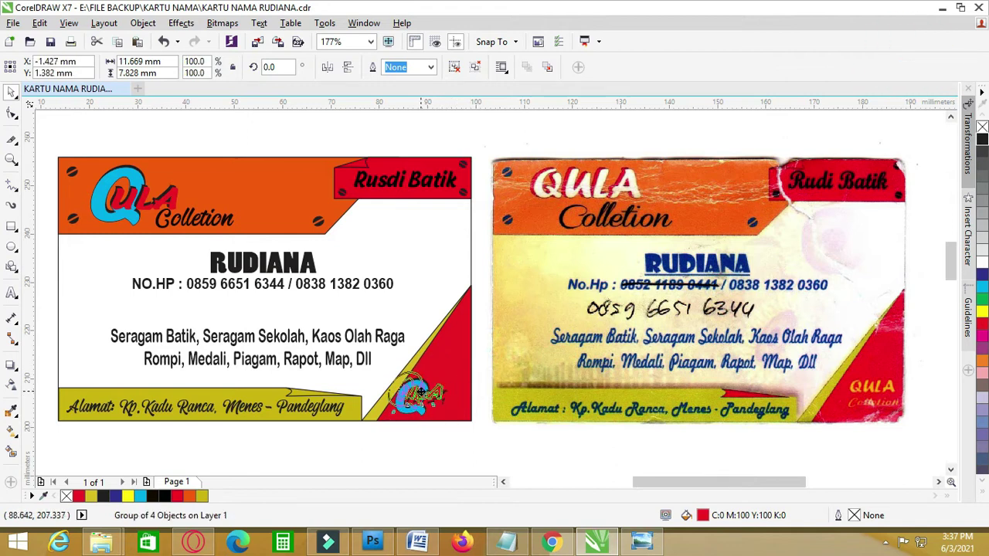
scroll(445, 454, "up", 4)
left_click_drag(383, 348, 396, 331)
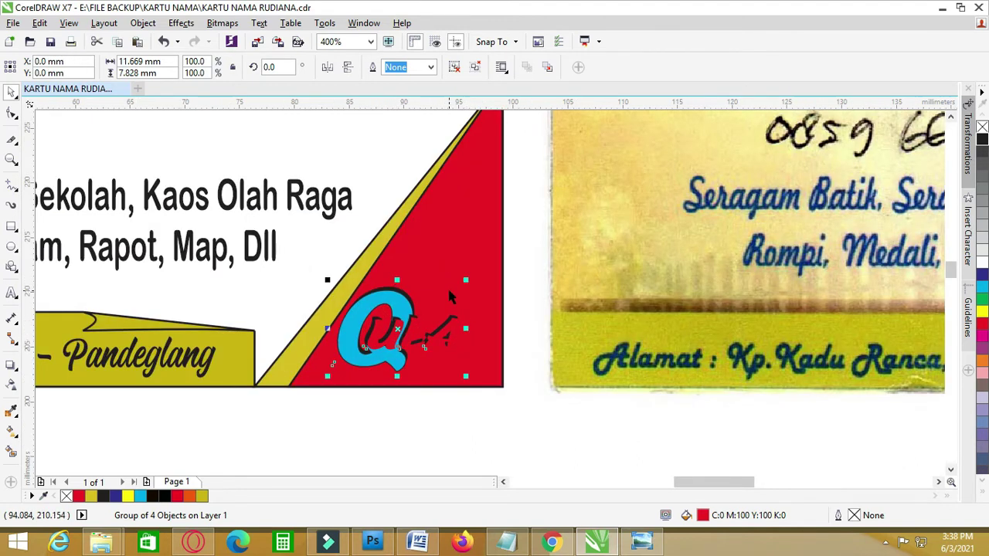
left_click_drag(400, 305, 411, 327)
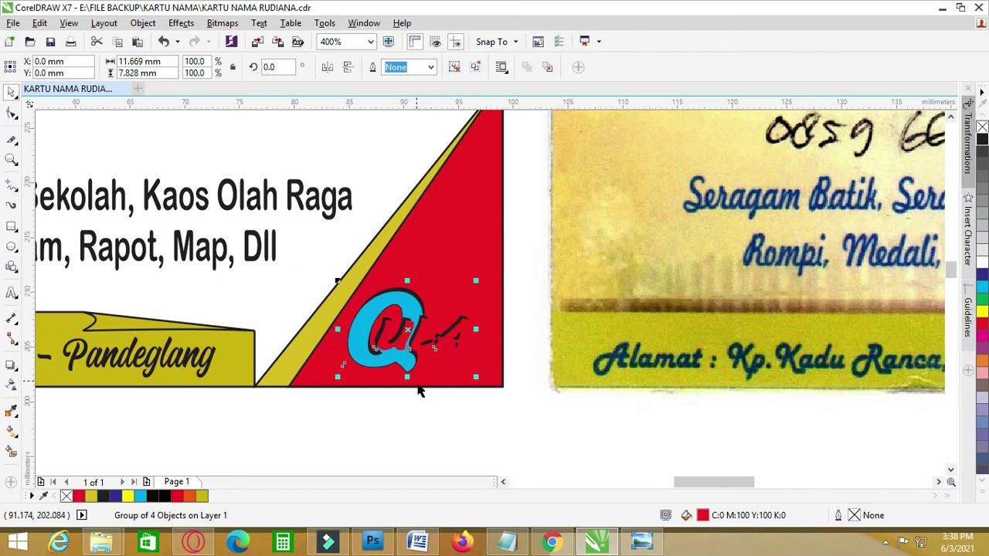
left_click(432, 409)
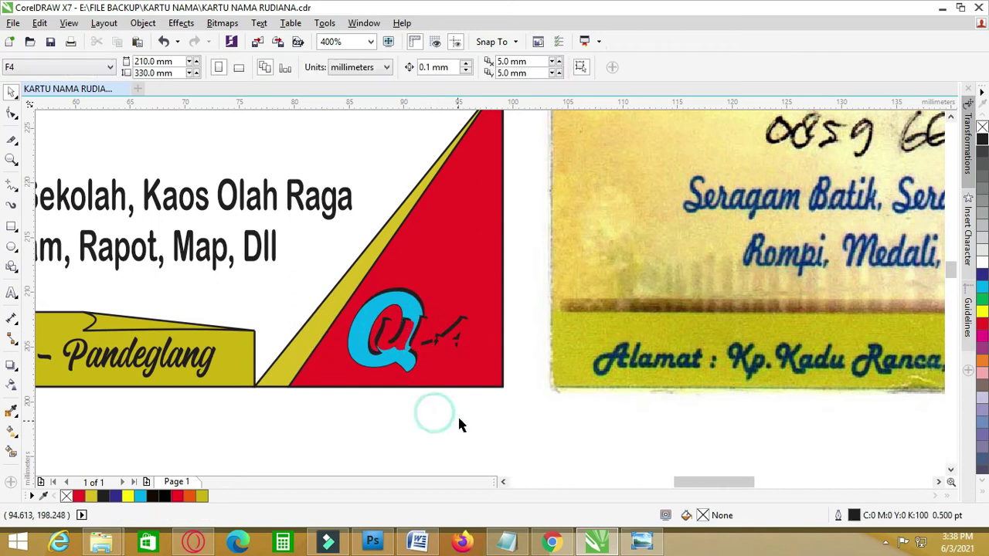
- Ungroup All the corner QULA logo into separate objects
left_click(464, 325)
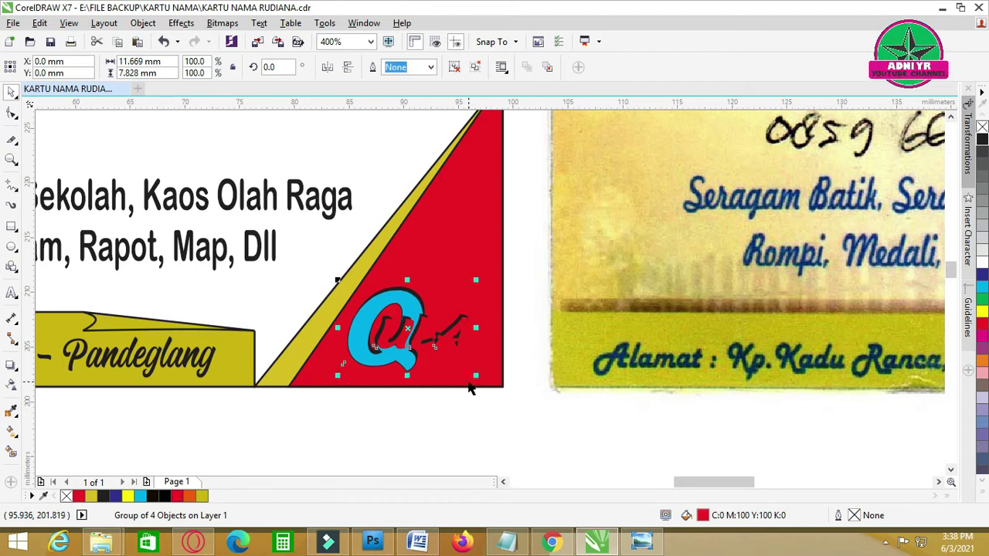
left_click(441, 453)
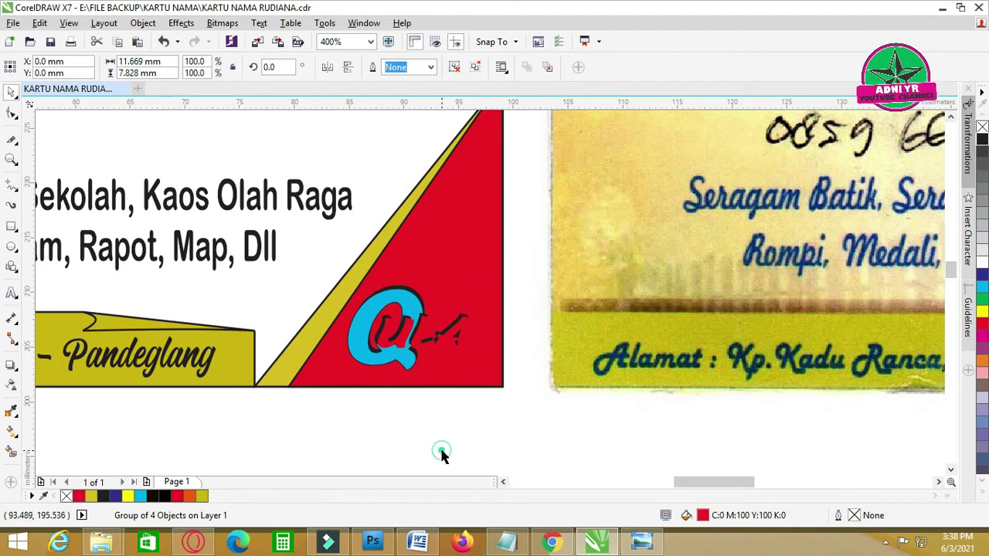
left_click(425, 326)
right_click(423, 327)
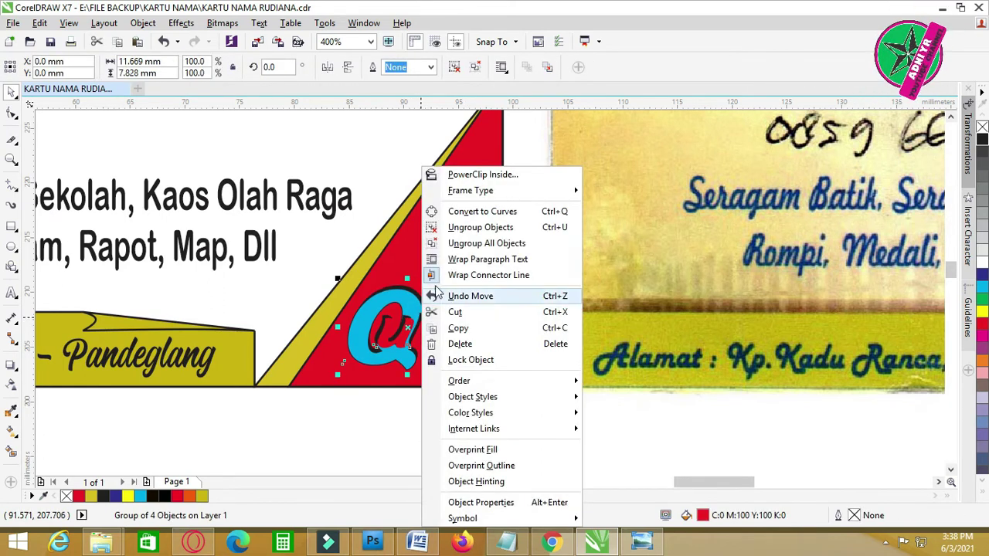
left_click(451, 244)
left_click(448, 464)
- Select the ULA lettering and shift it slightly right
left_click(463, 331)
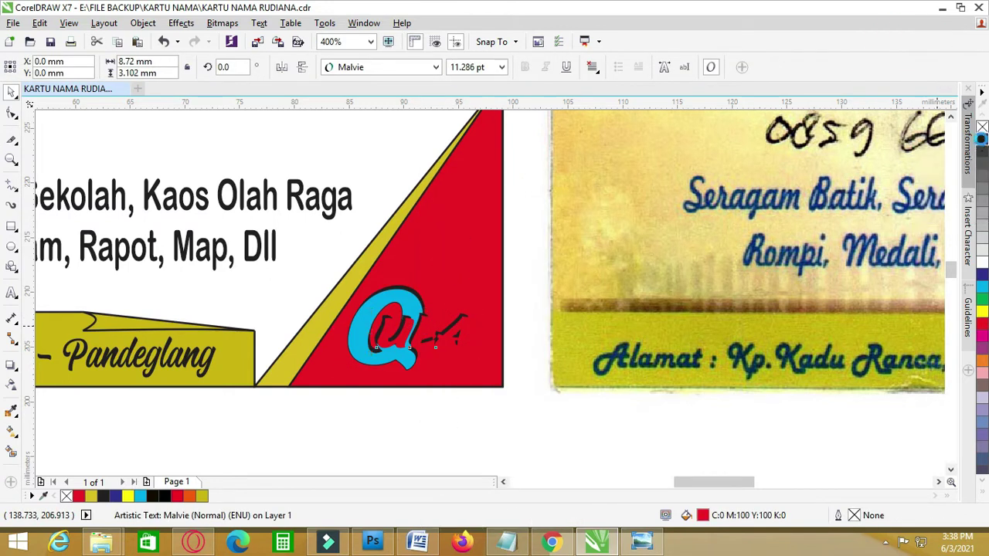
left_click(565, 427)
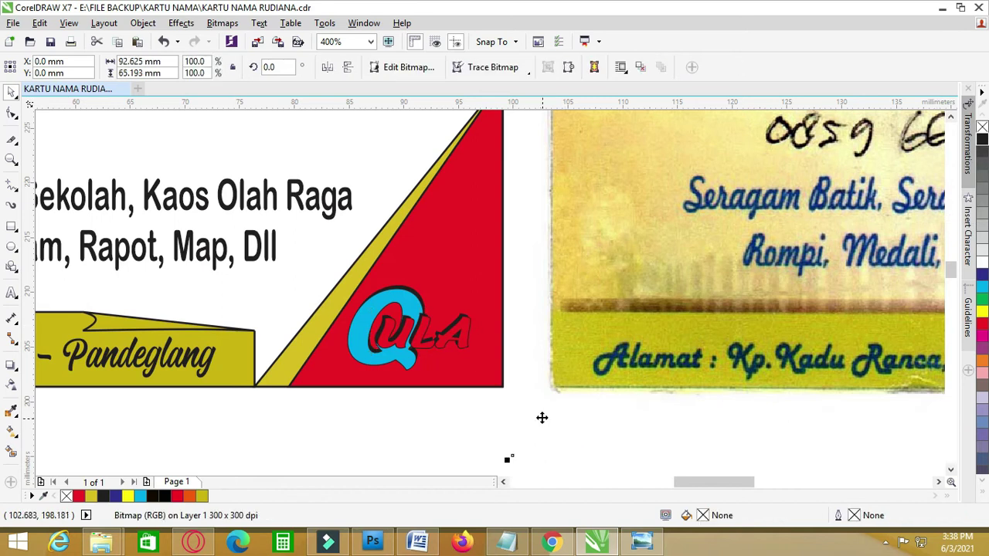
left_click(463, 328)
left_click(539, 443)
left_click_drag(512, 456, 512, 309)
key("Tab")
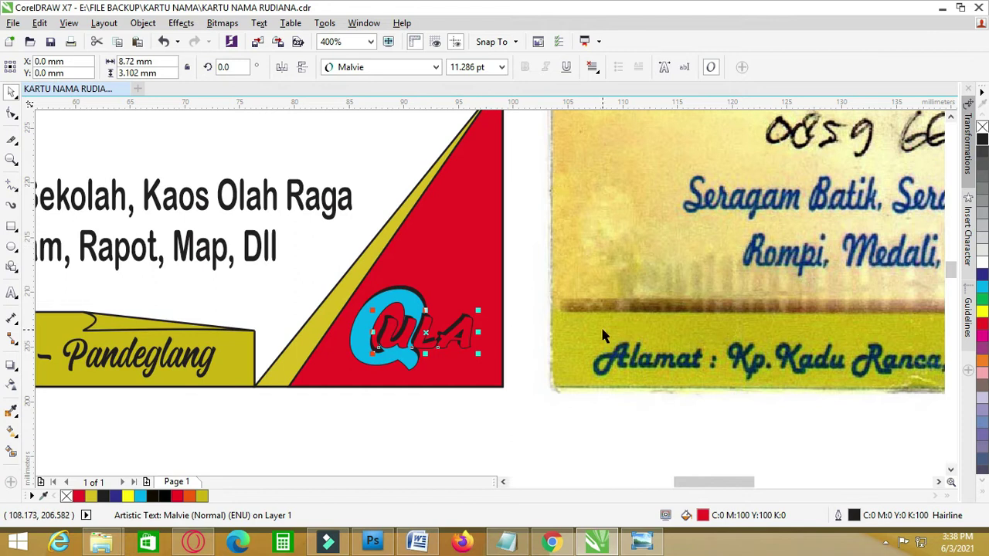
- Give the ULA lettering a 0.75 pt outline in Outline Pen
left_click(466, 333)
double_click(900, 508)
left_click_drag(559, 108, 779, 109)
left_click(592, 214)
left_click(624, 262)
left_click(702, 441)
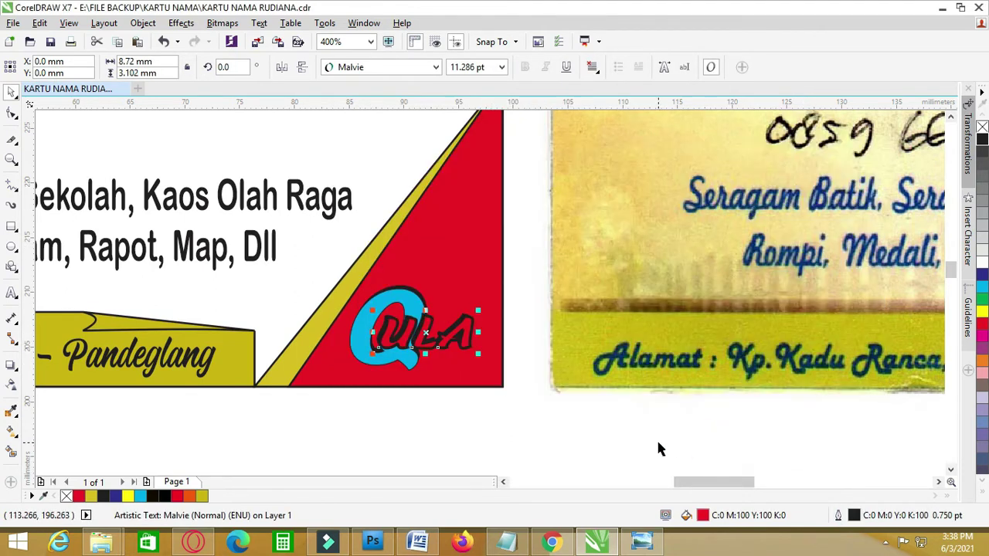
left_click(659, 437)
- Fill the ULA lettering with yellow from the palette
left_click(485, 397)
left_click(462, 333)
left_click(982, 311)
left_click(453, 440)
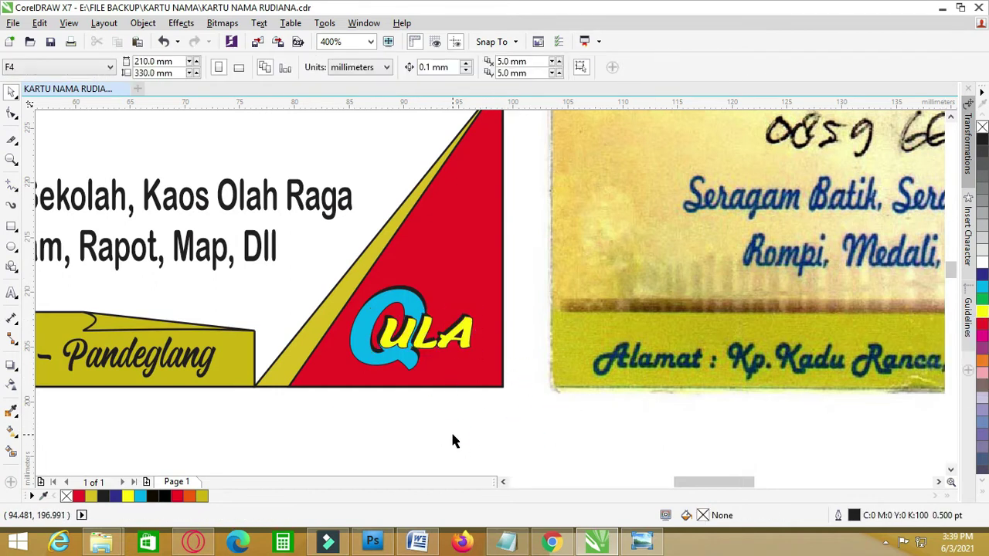
- Zoom out to show both cards and save the business card file
key("F4")
left_click(51, 43)
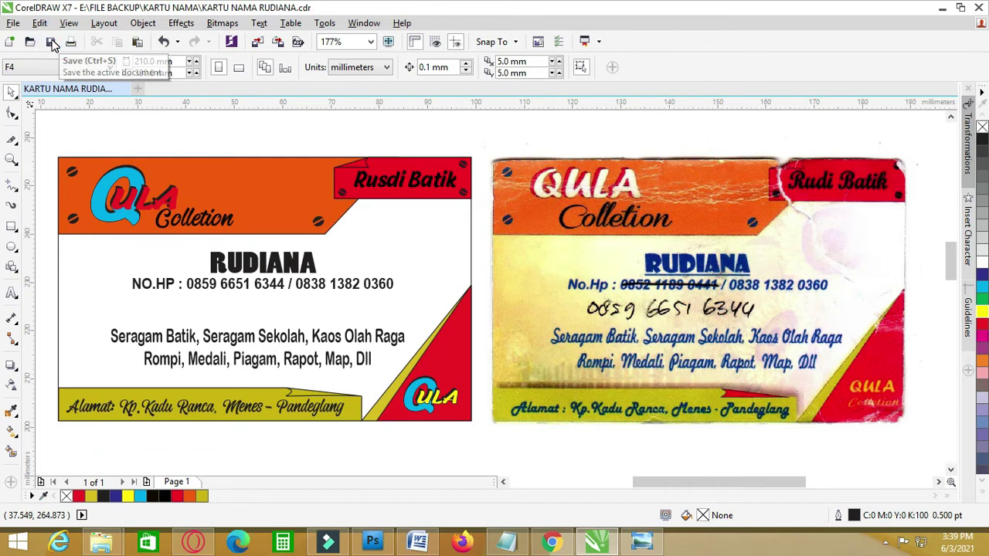
left_click(140, 139)
- Search Google Images for 'bunga matahari' and browse the sunflower results
left_click(407, 137)
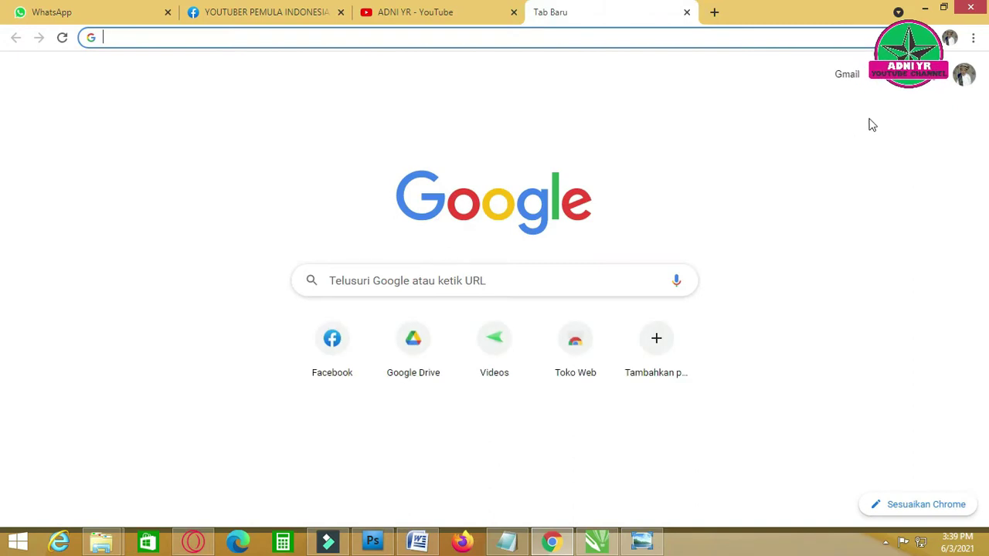
left_click(876, 77)
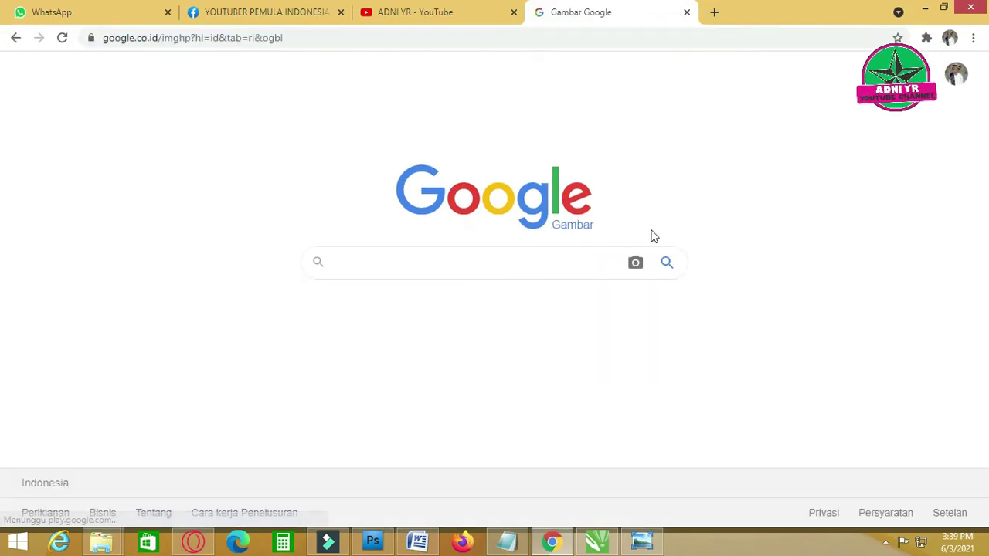
left_click(418, 261)
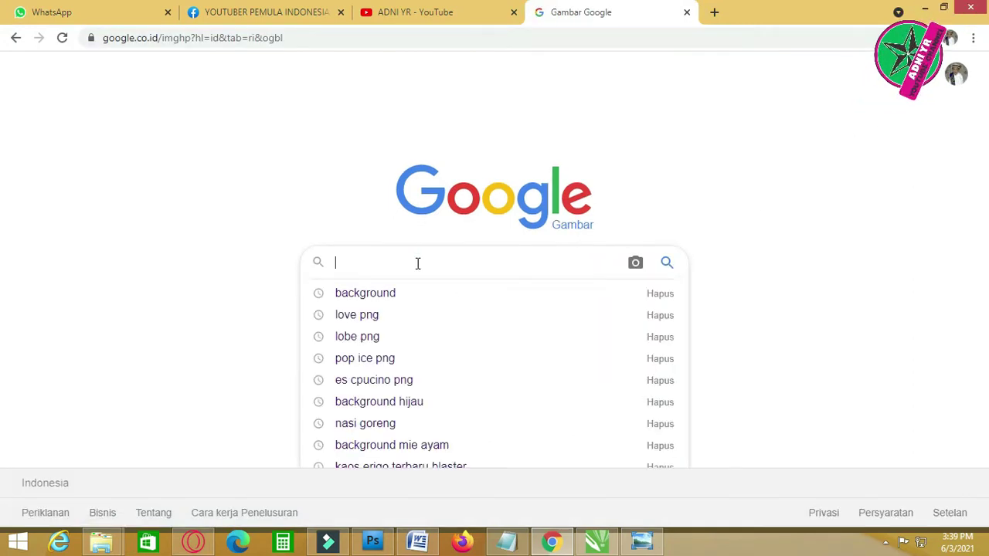
type("bunga ma")
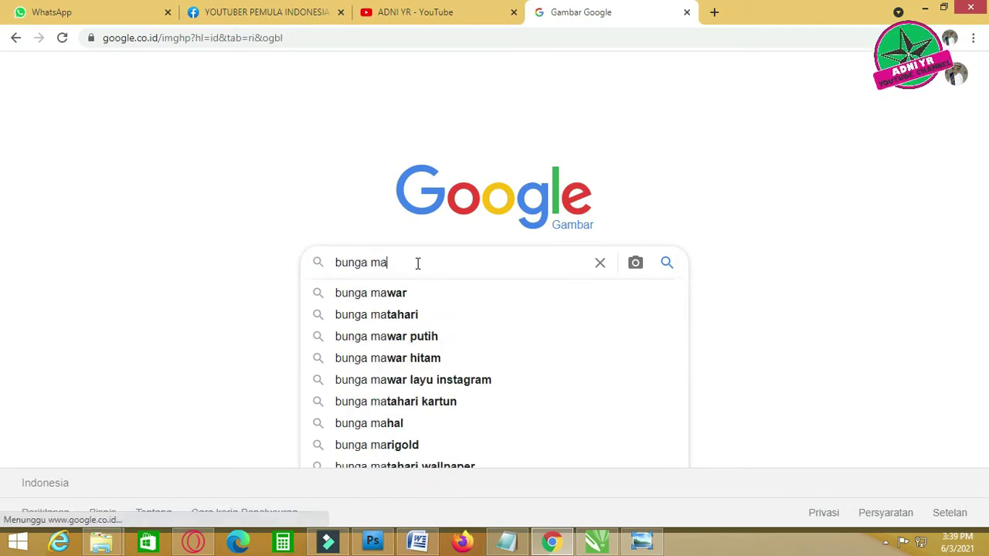
type("tahari")
key("Return")
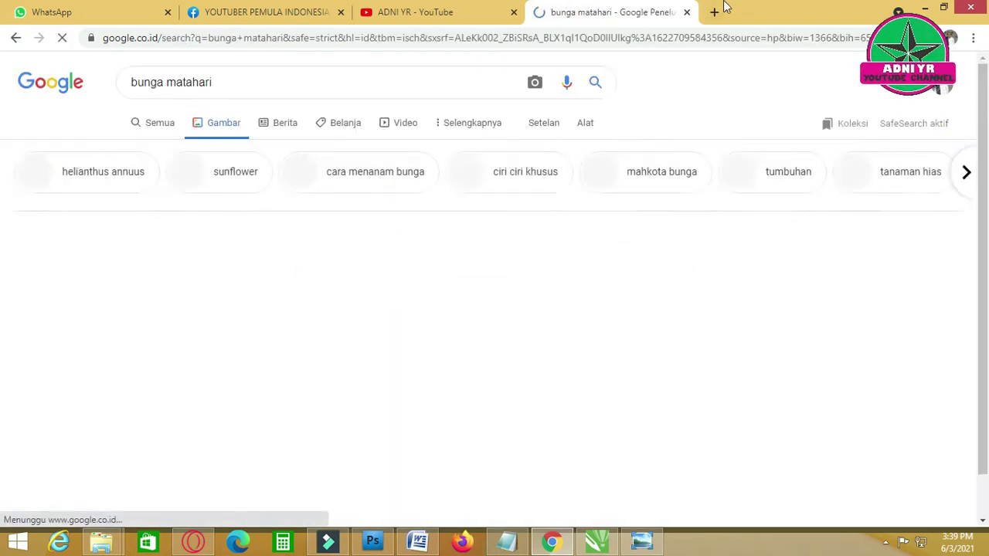
scroll(534, 464, "down", 3)
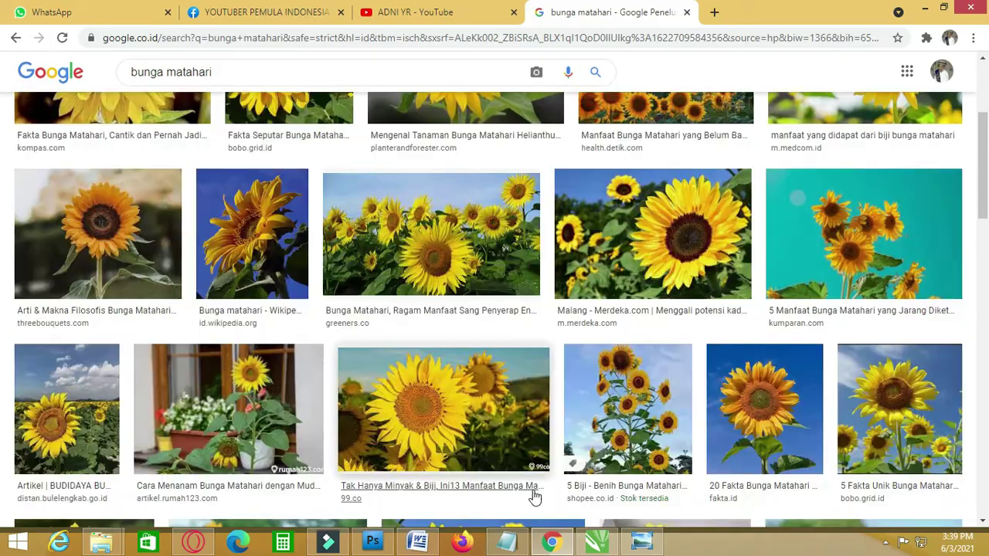
left_click(597, 542)
left_click(553, 542)
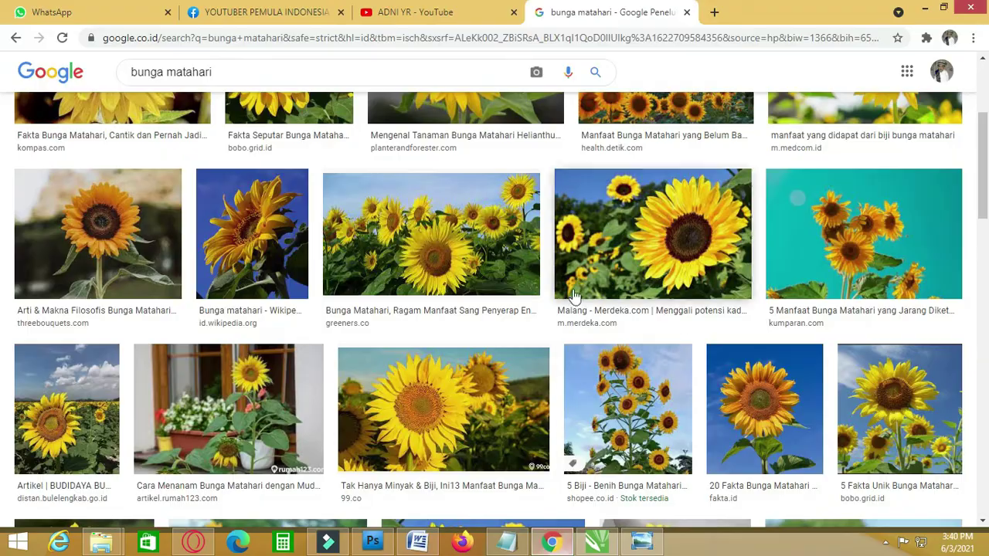
scroll(562, 314, "down", 8)
scroll(510, 298, "down", 10)
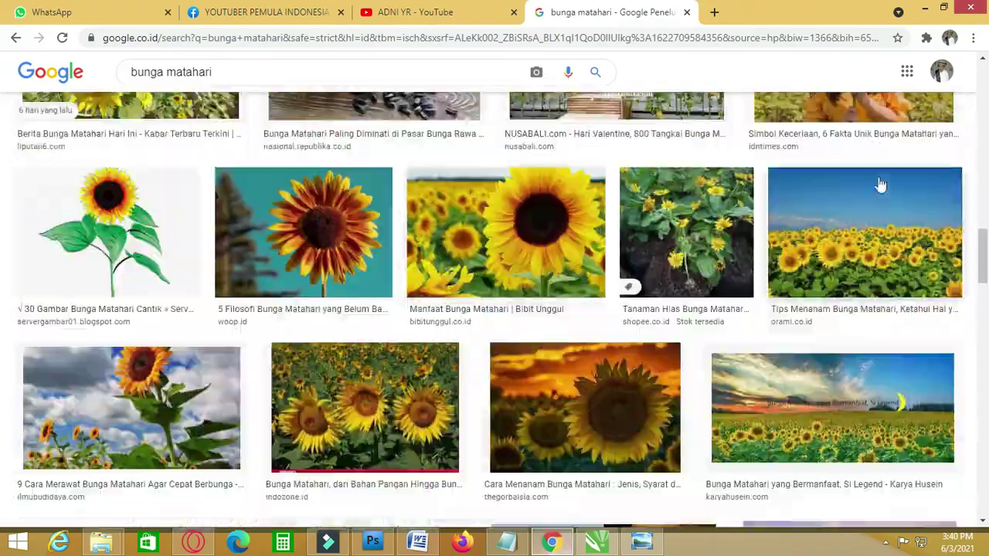
scroll(499, 283, "down", 12)
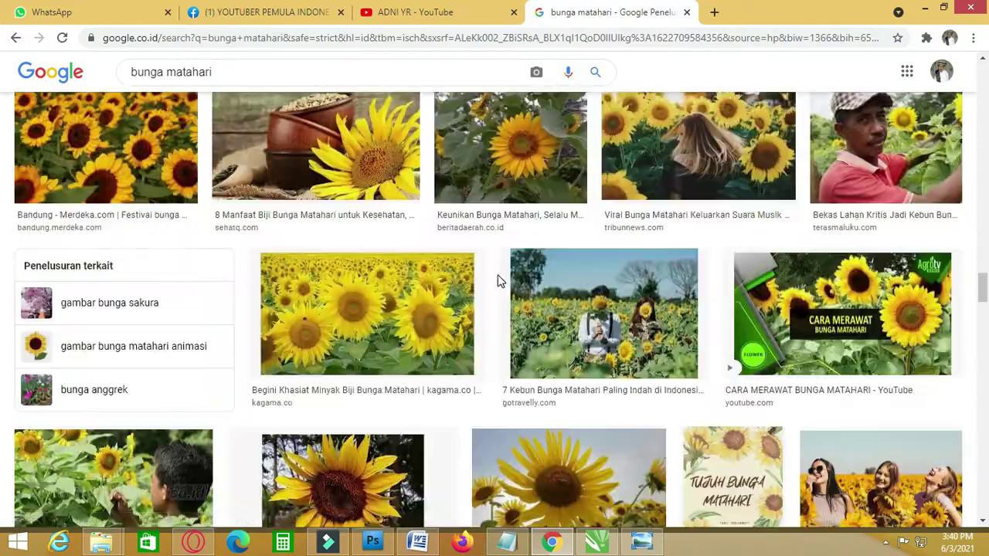
scroll(412, 255, "up", 3)
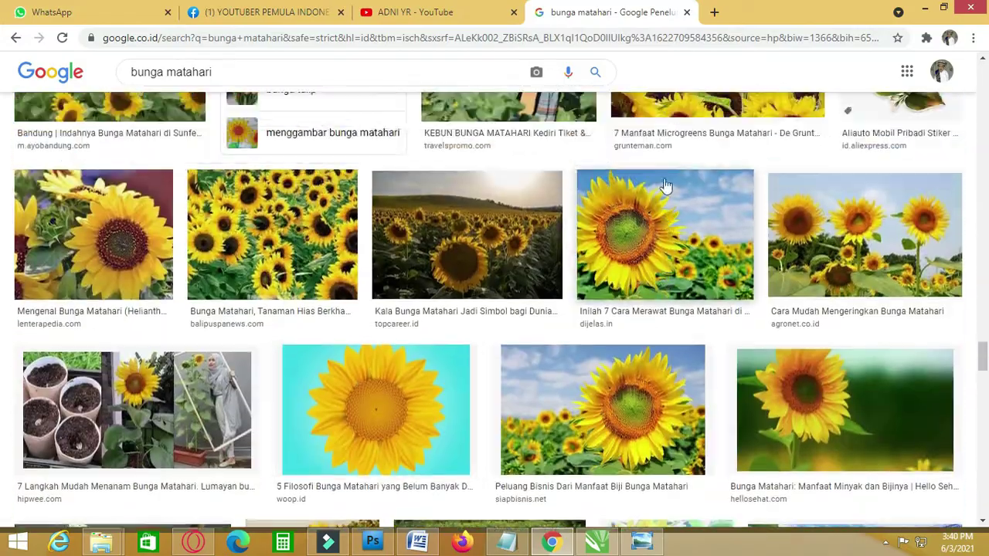
- Save the close-up sunflower photo to Documents as 1-41 and keep the flagged download
left_click(667, 352)
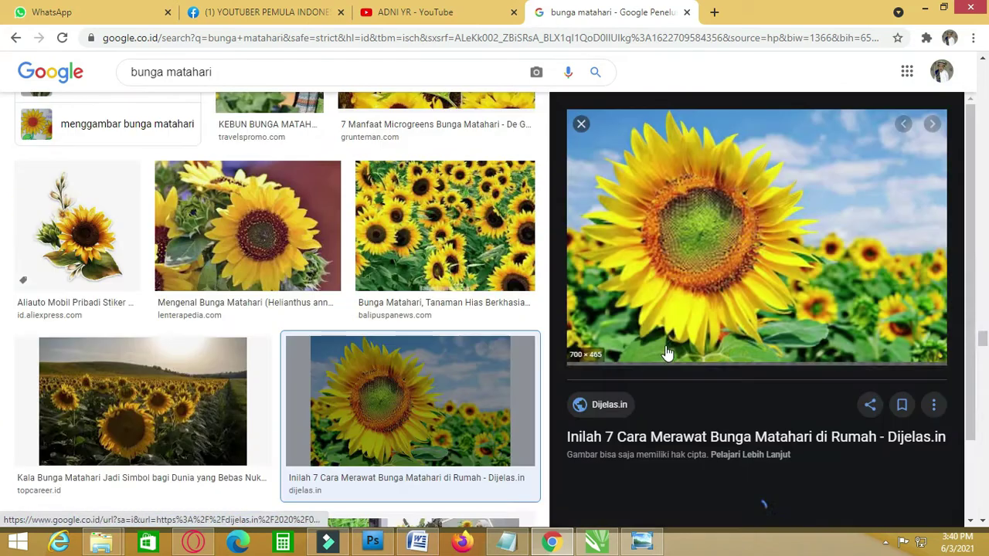
right_click(717, 194)
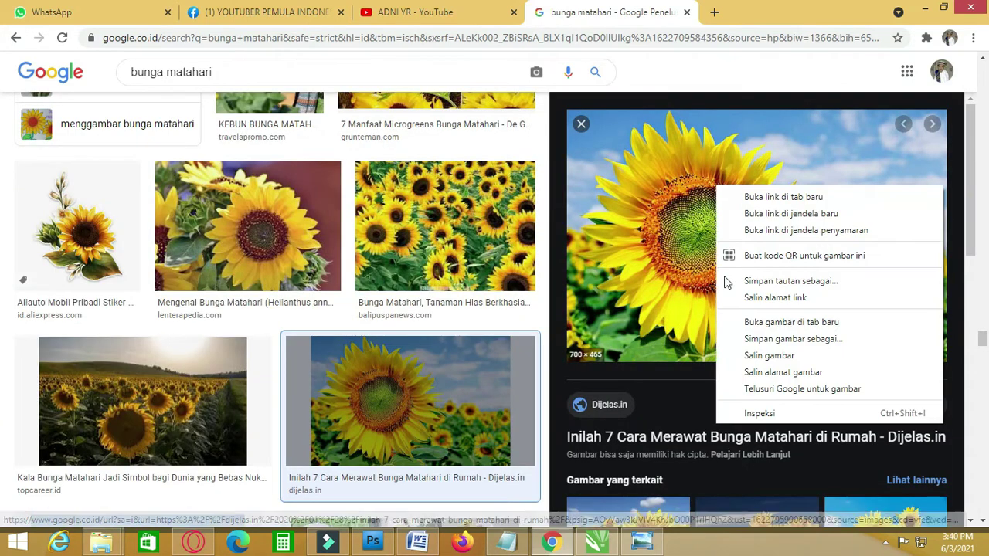
left_click(765, 339)
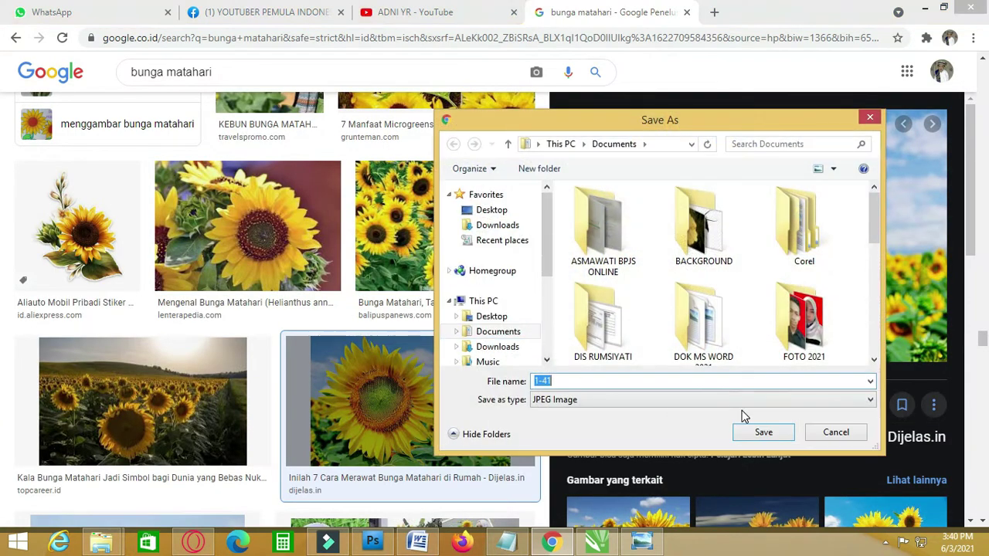
left_click(775, 435)
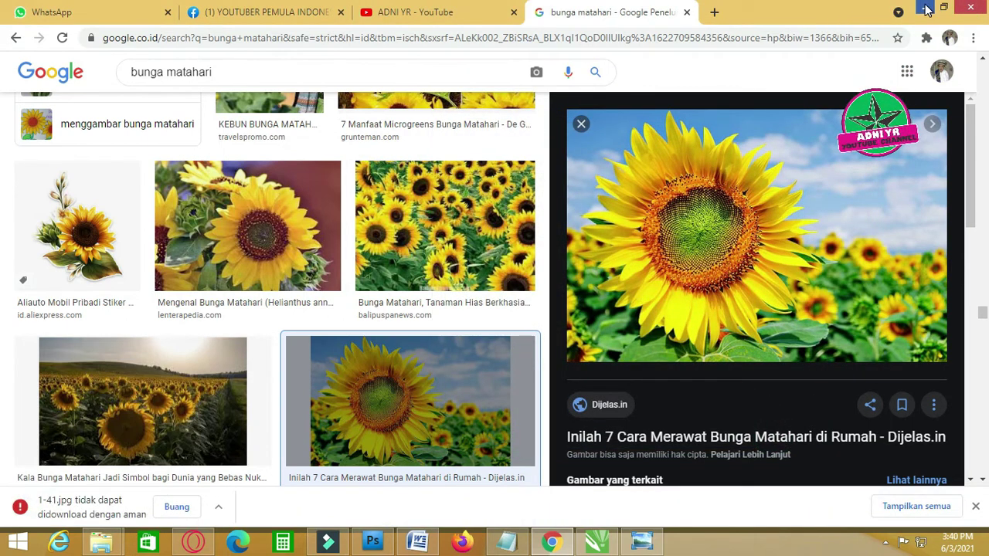
left_click(220, 508)
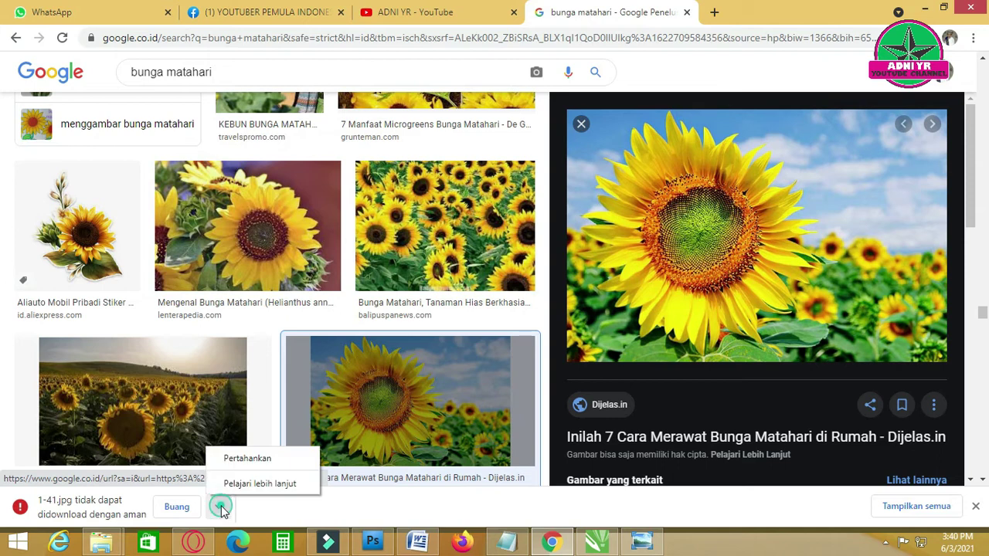
left_click(239, 458)
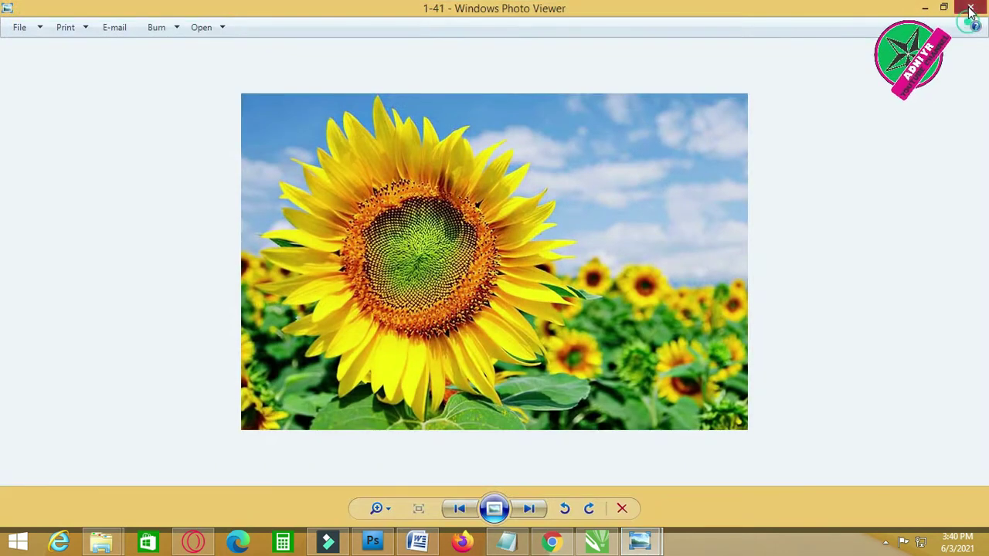
- Close Photo Viewer and drag 1-41 from Documents onto the redrawn card in CorelDRAW
left_click(971, 11)
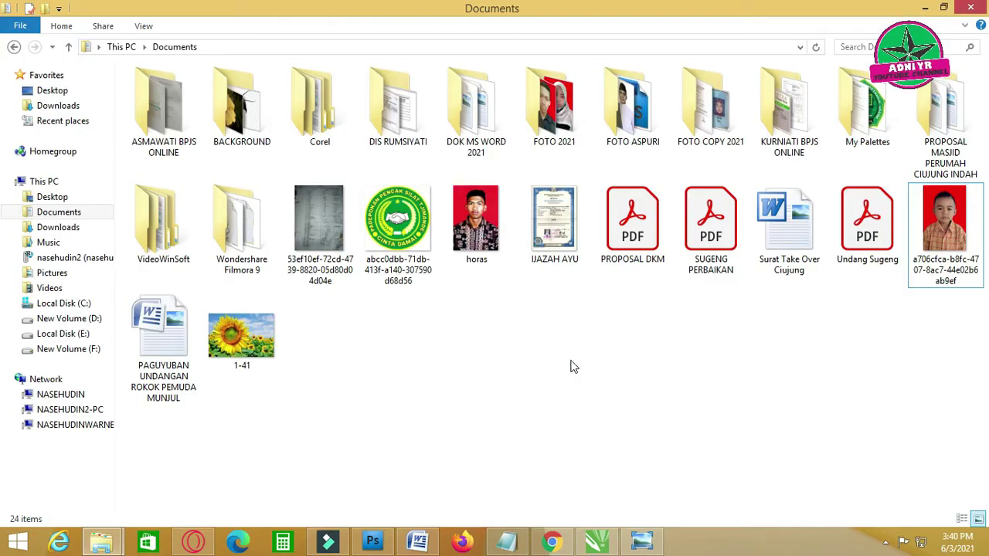
left_click(255, 338)
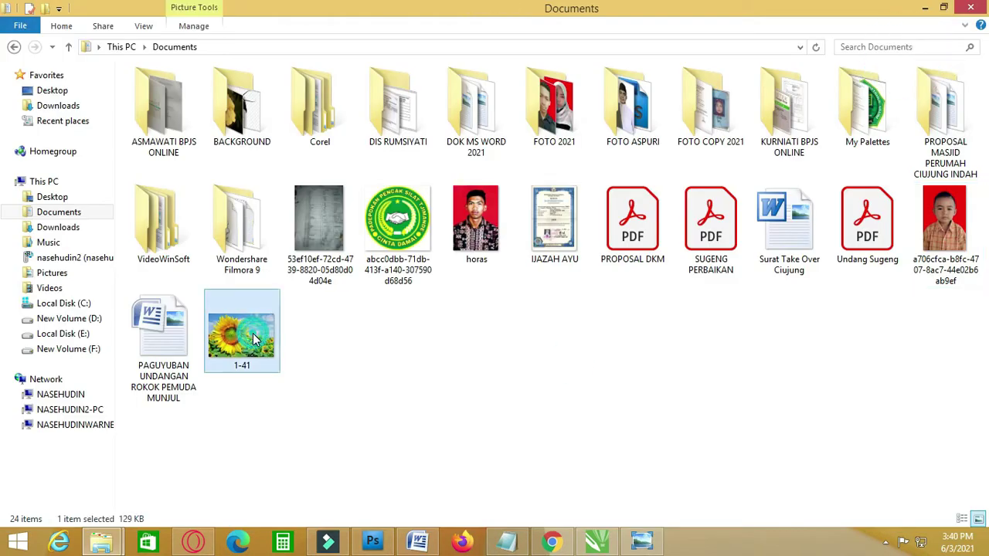
left_click_drag(251, 347, 541, 461)
left_click_drag(477, 416, 221, 300)
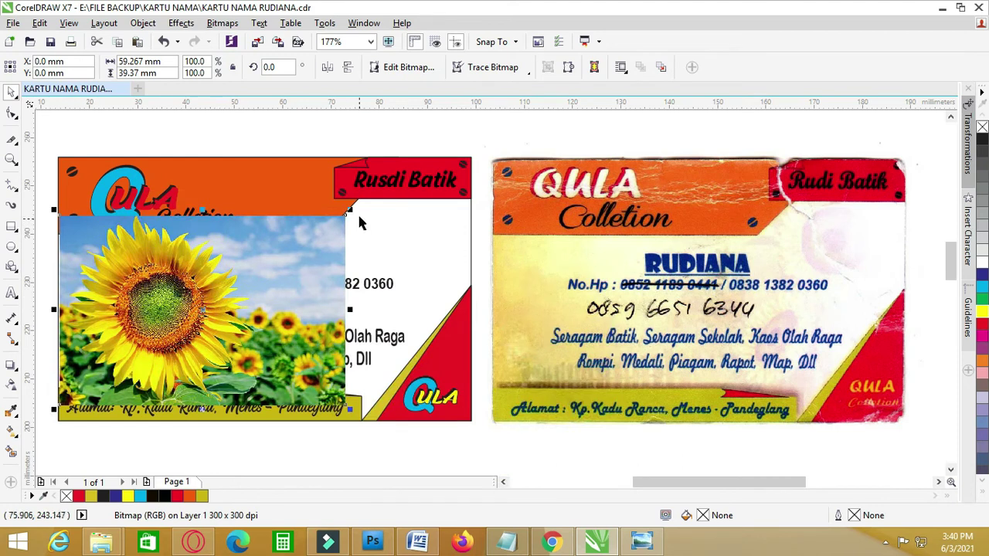
- Stretch the sunflower photo roughly over the redrawn card's corners and right edge
left_click_drag(350, 211, 417, 165)
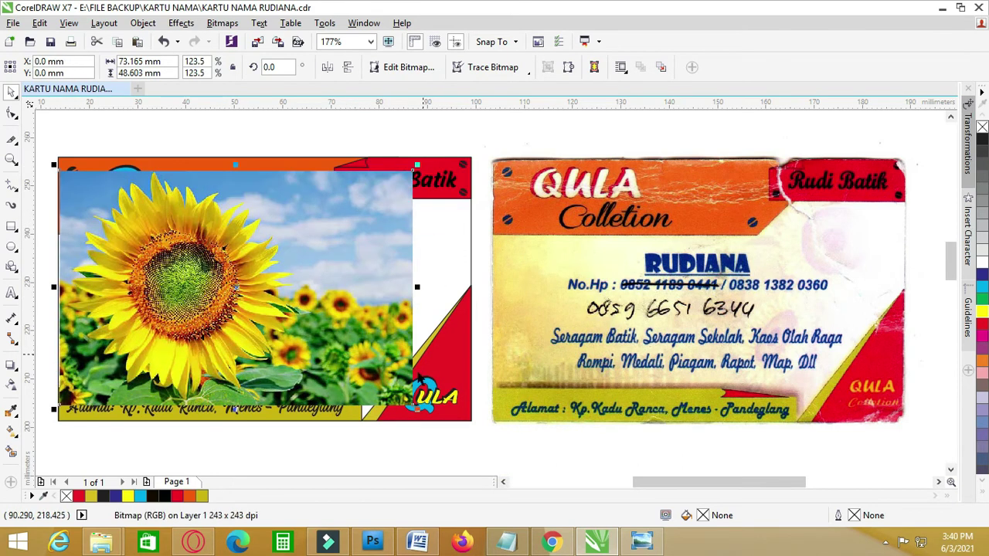
left_click_drag(417, 410, 446, 425)
left_click_drag(439, 165, 460, 154)
left_click_drag(458, 288, 472, 290)
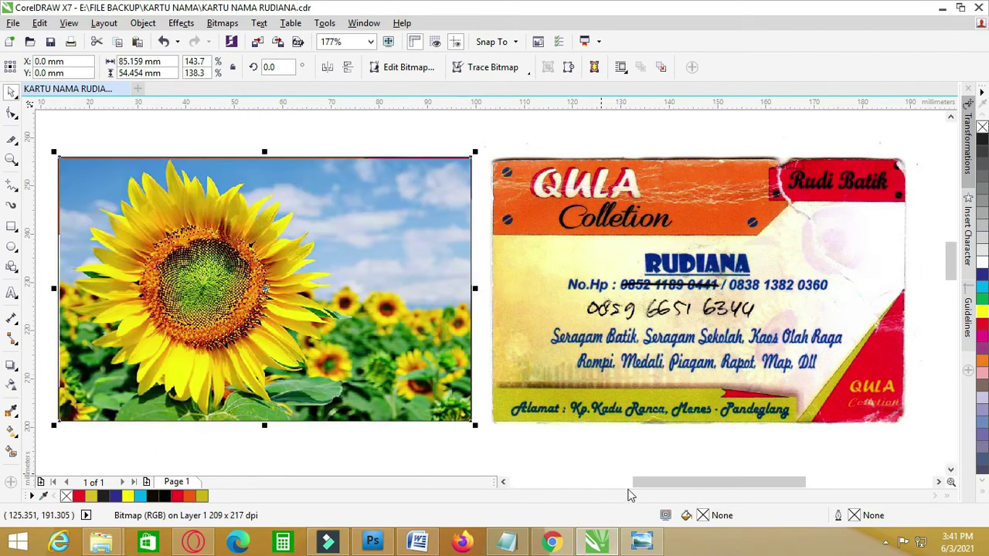
left_click(654, 475)
scroll(653, 474, "down", 2)
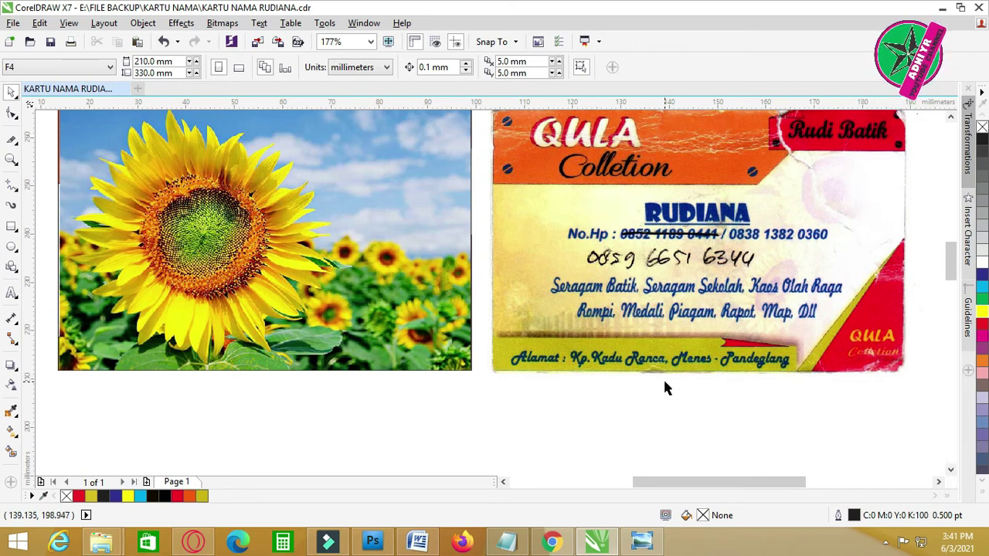
scroll(664, 383, "up", 2)
- Fine-tune the photo's top-left corner to 85.639 × 54.761 mm so it covers the card
left_click(165, 296)
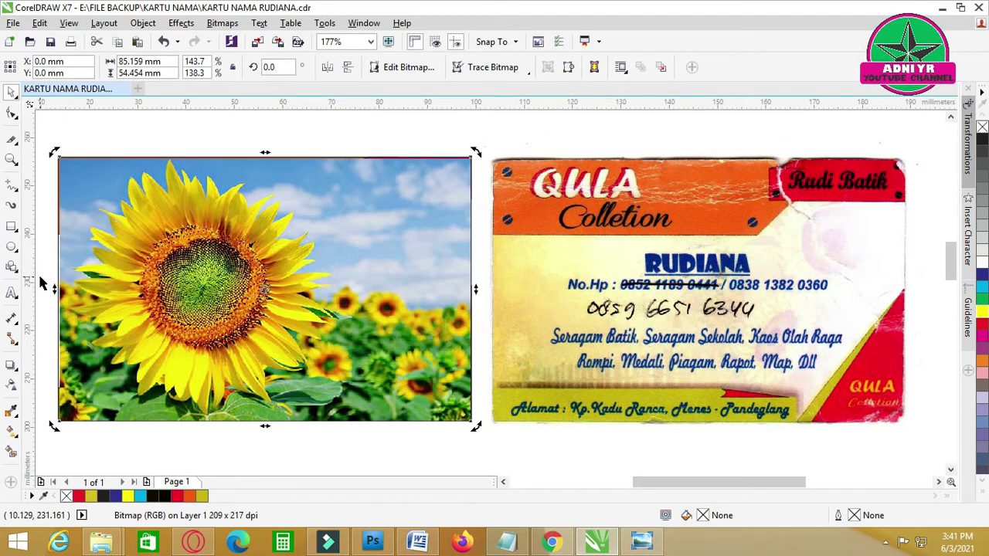
left_click(96, 144)
left_click(99, 268)
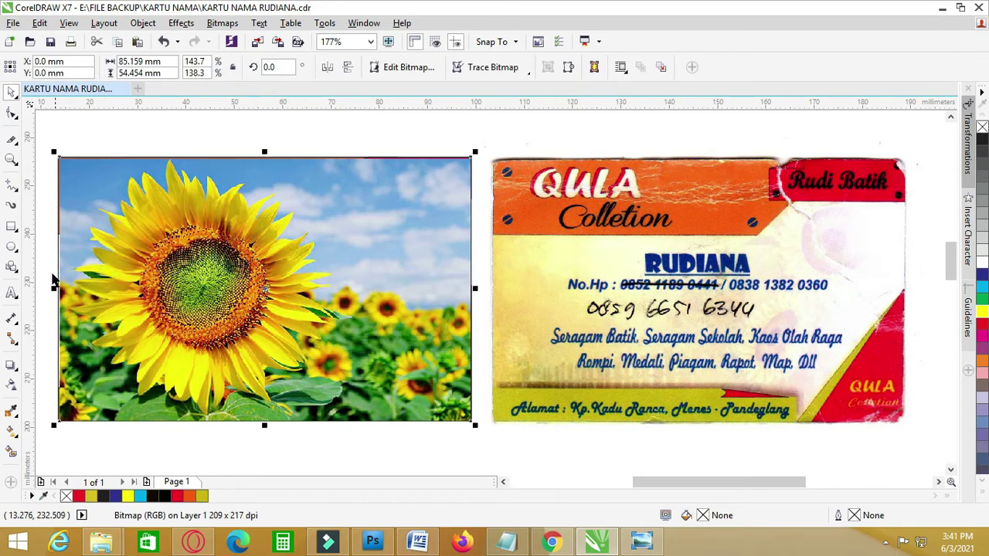
mouse_move(54, 152)
left_mouse_down()
mouse_move(44, 146)
mouse_move(54, 149)
left_mouse_up()
left_click(62, 133)
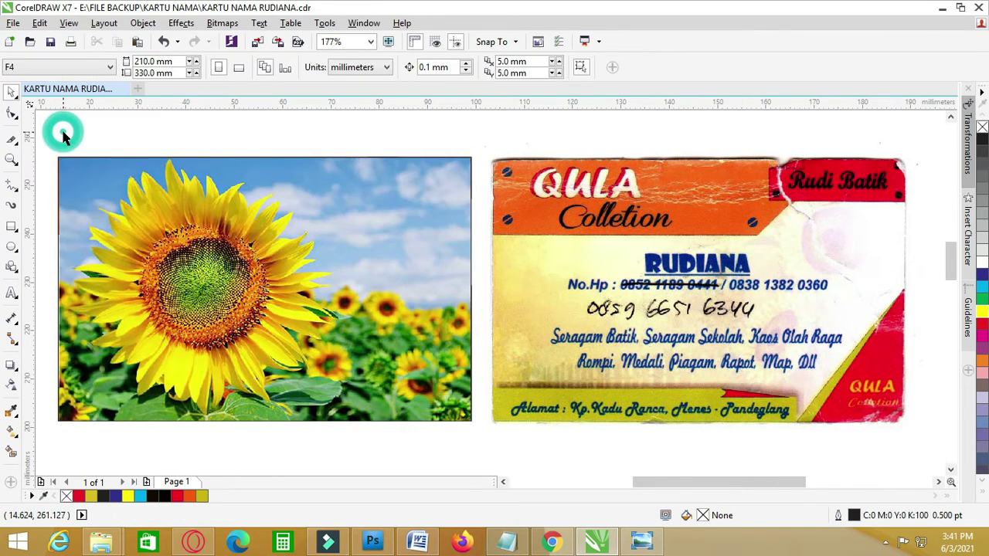
left_click(184, 314)
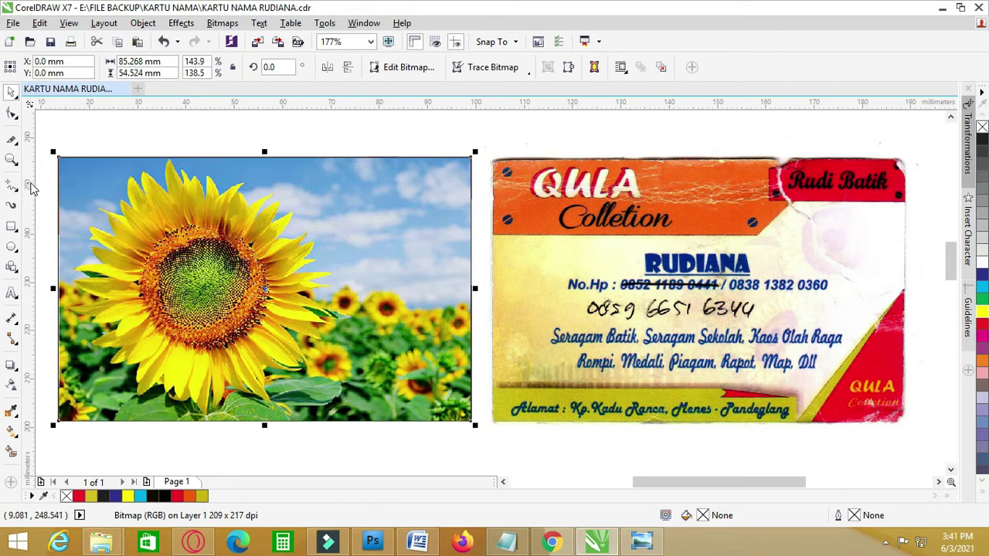
scroll(39, 174, "up", 2)
left_click_drag(81, 139, 77, 135)
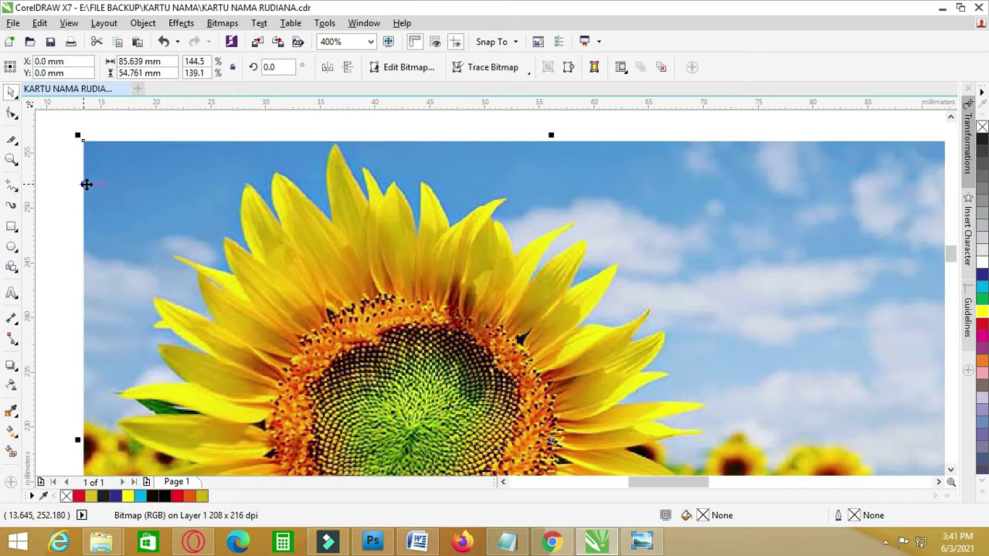
scroll(86, 184, "down", 2)
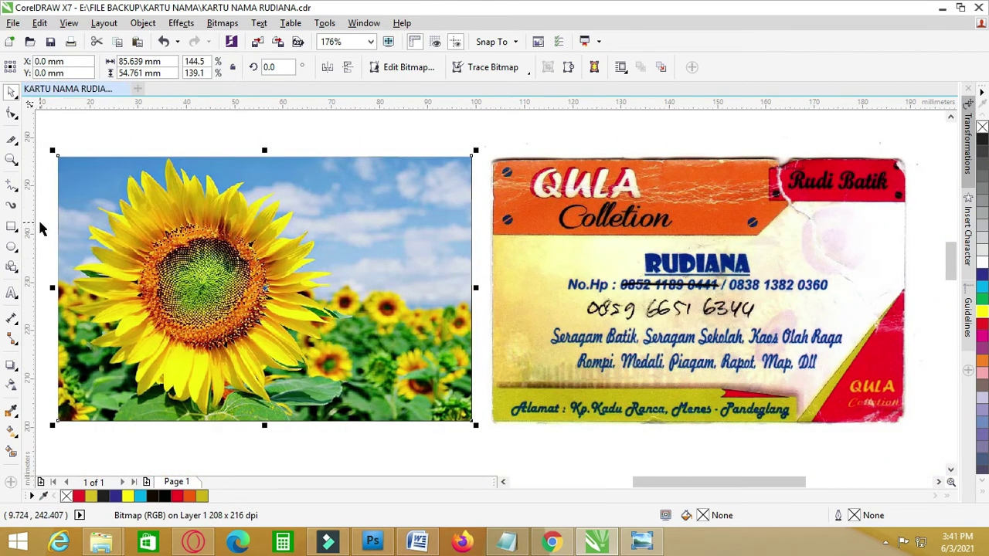
- Apply a diagonal gradient transparency fade across the sunflower photo
left_click_drag(190, 390, 254, 196)
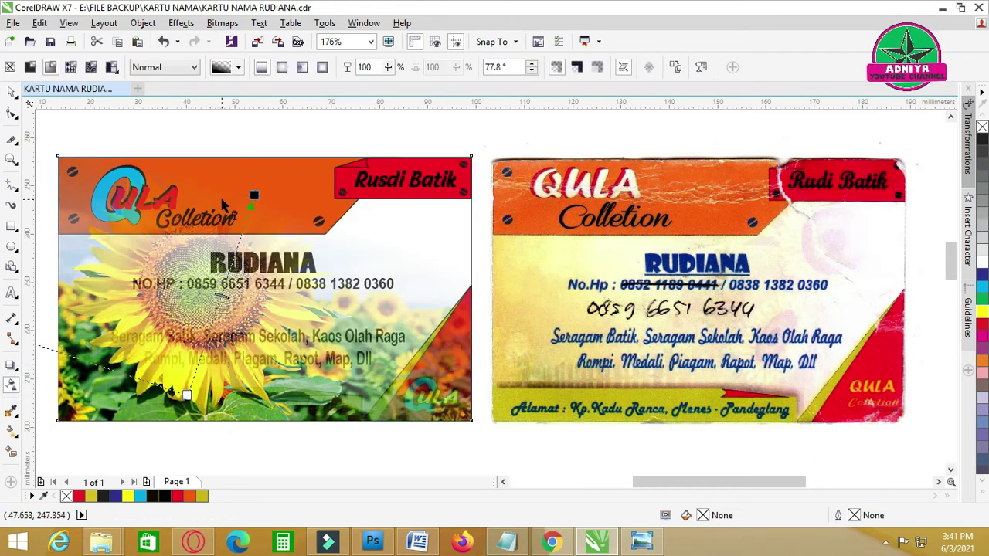
key("ctrl+z")
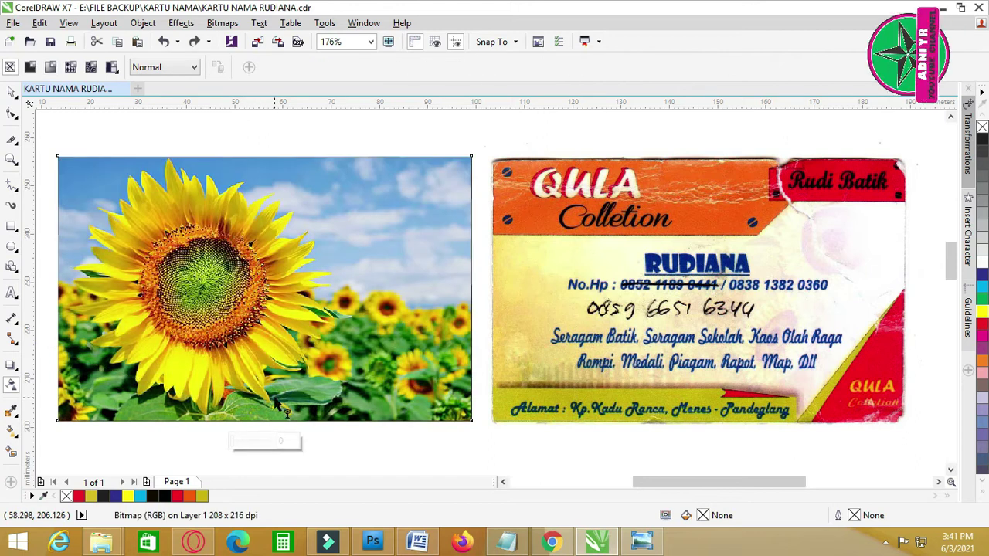
left_click_drag(270, 410, 289, 218)
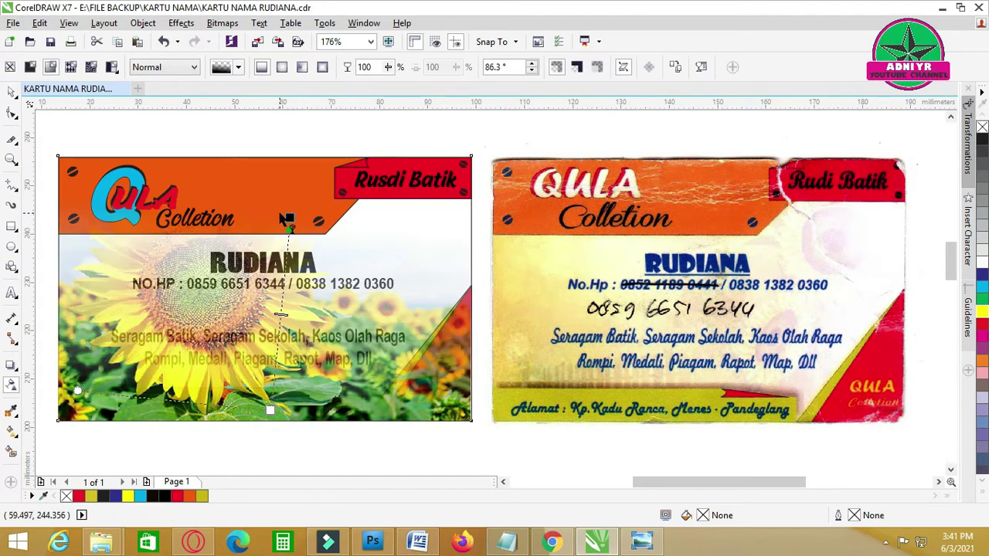
key("ctrl+z")
left_click_drag(185, 360, 180, 163)
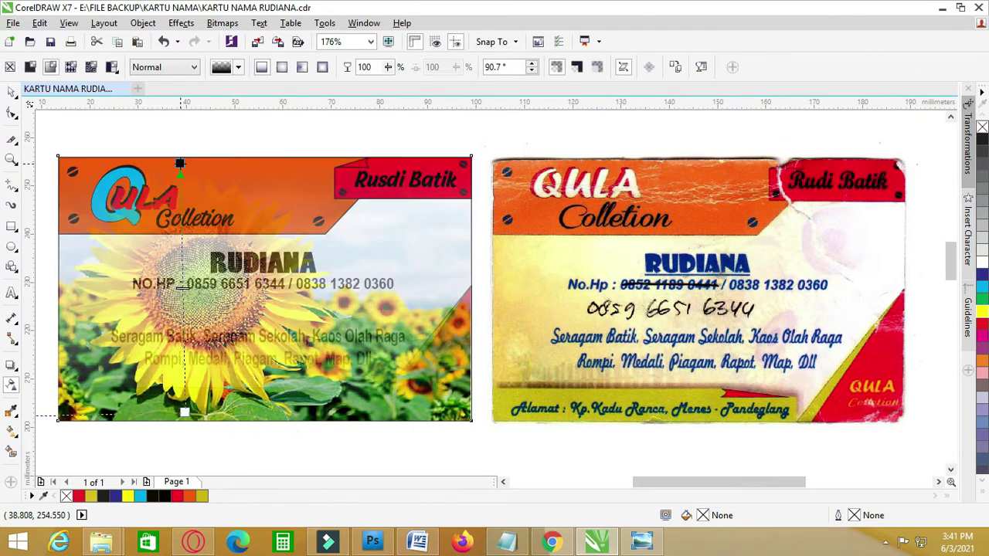
key("ctrl+z")
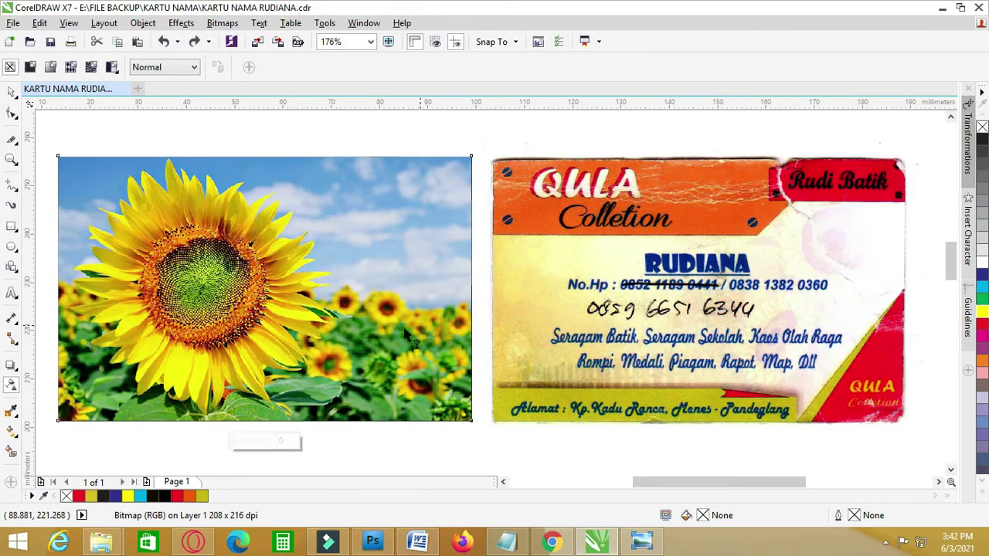
key("ctrl+shift+z")
left_click_drag(437, 388, 360, 418)
left_click_drag(211, 192, 409, 430)
left_click(17, 90)
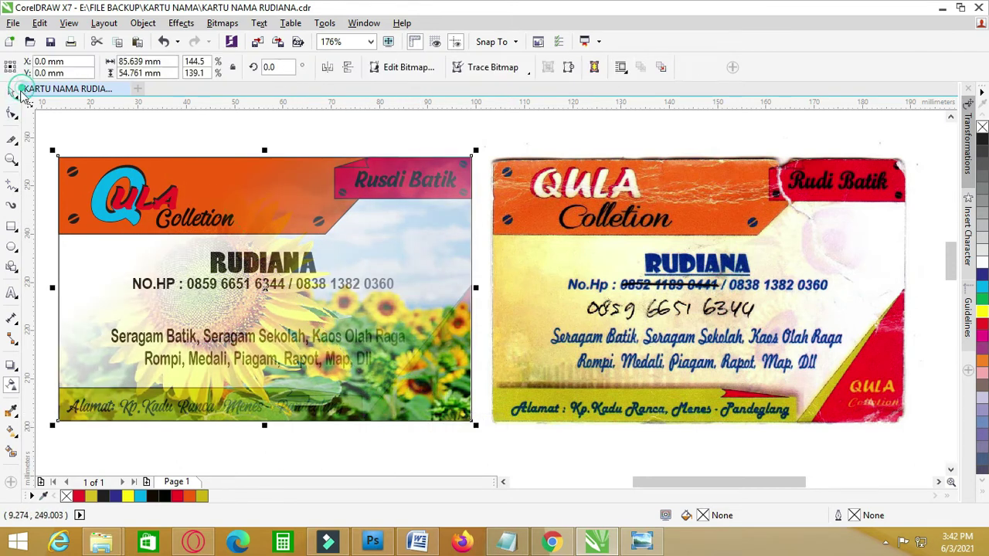
- Move the photo just below the card and start Object > PowerClip > Place Inside Frame
scroll(348, 273, "down", 2)
left_click_drag(348, 273, 257, 429)
left_click(171, 280)
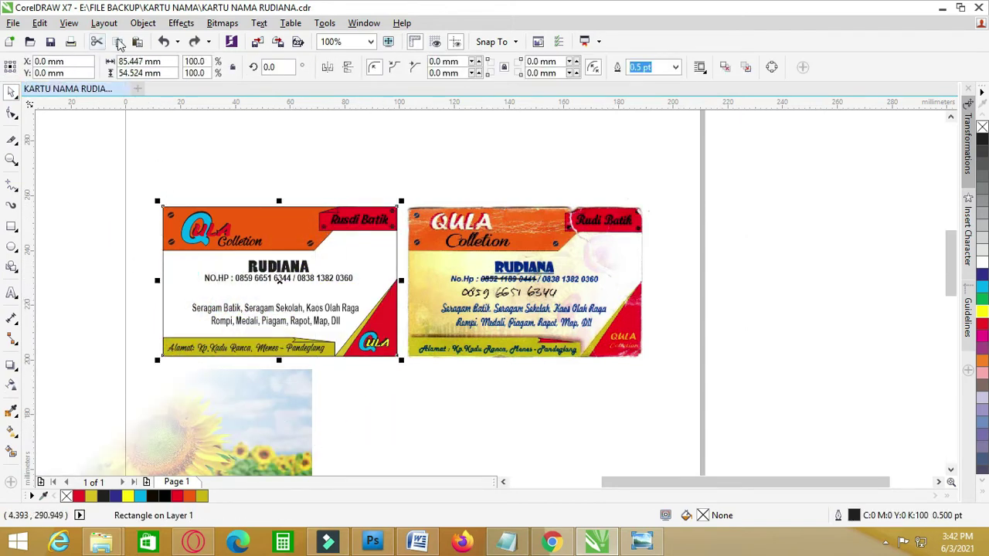
left_click(142, 23)
left_click(163, 150)
left_click(365, 153)
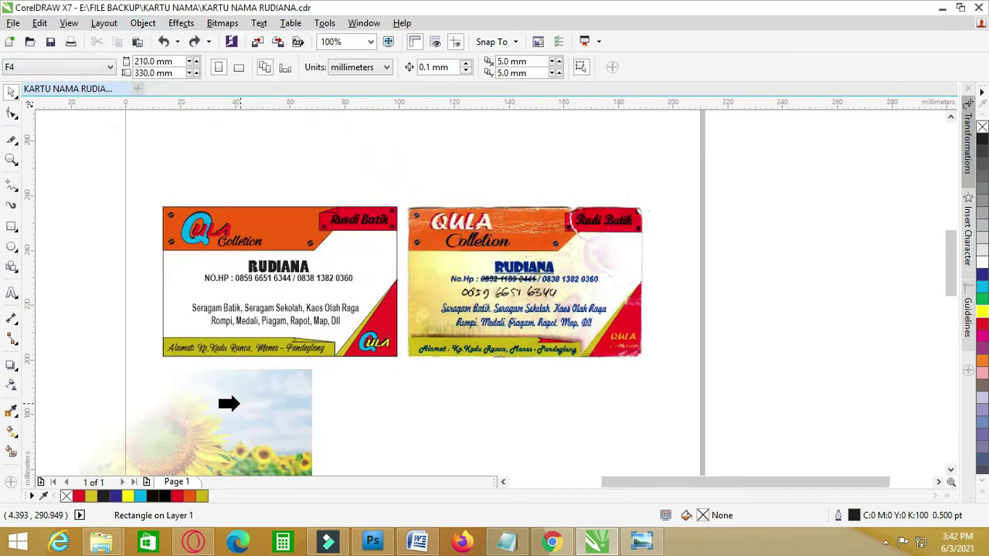
- Dismiss the invalid-target warning, then PowerClip the sunflower photo into the card rectangle
left_click(180, 272)
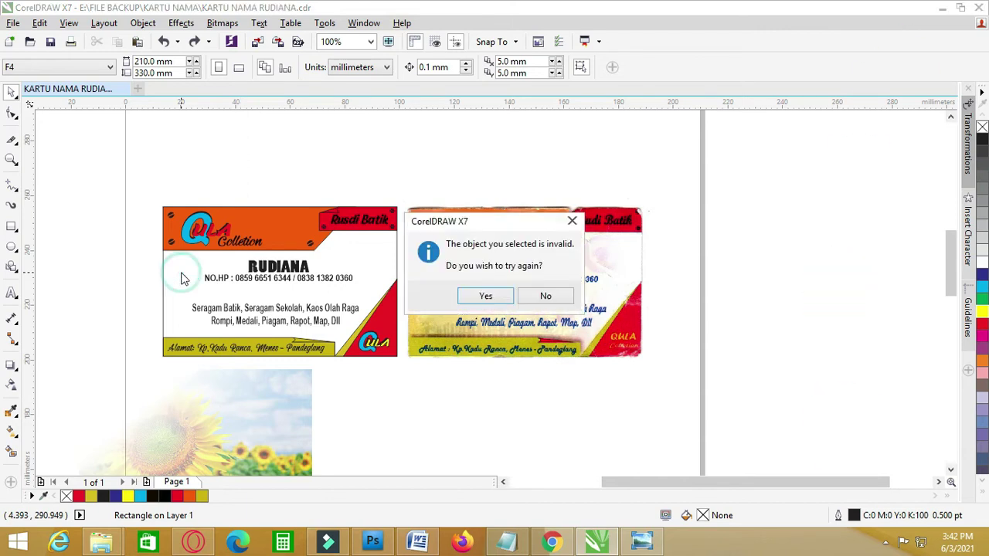
left_click(544, 295)
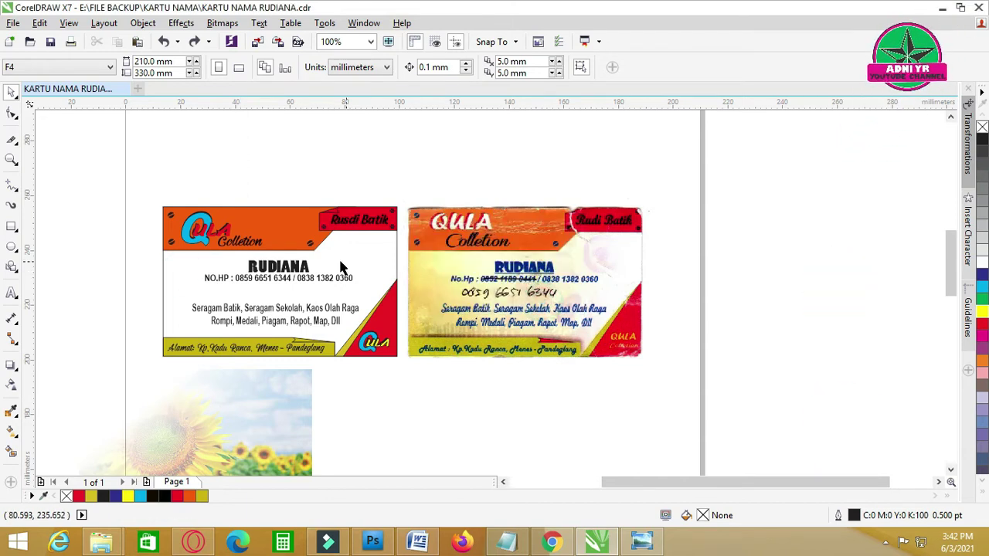
left_click(170, 280)
left_click(236, 417)
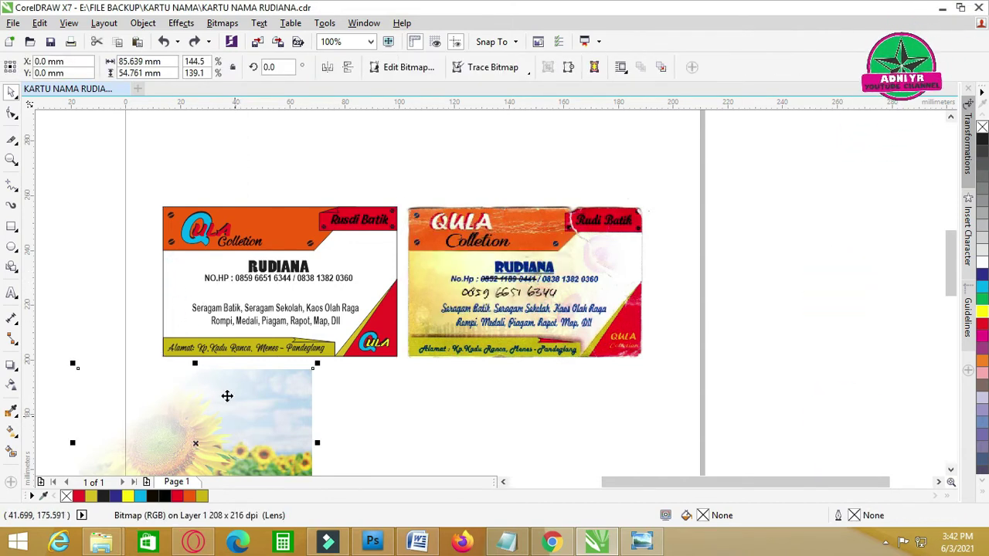
left_click(141, 23)
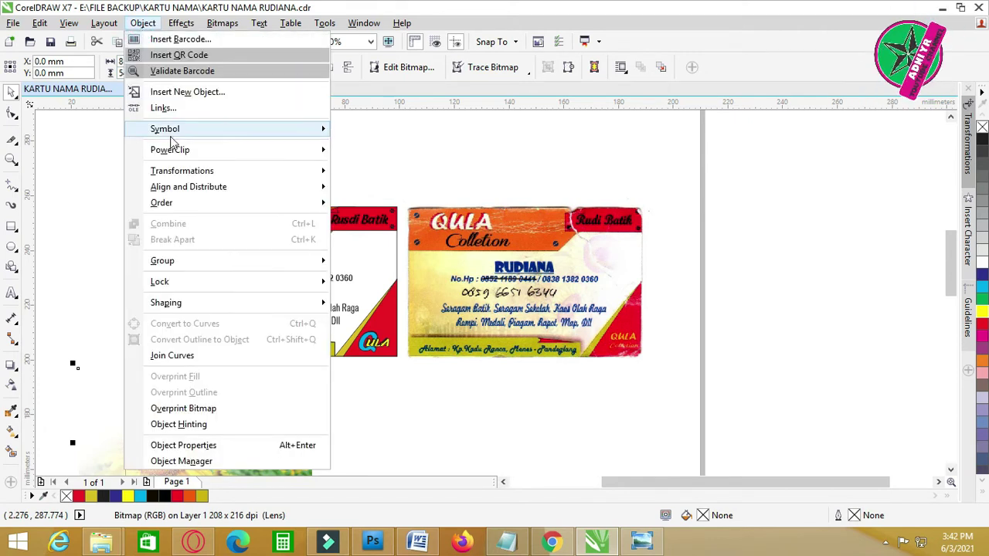
mouse_move(307, 150)
left_click(358, 152)
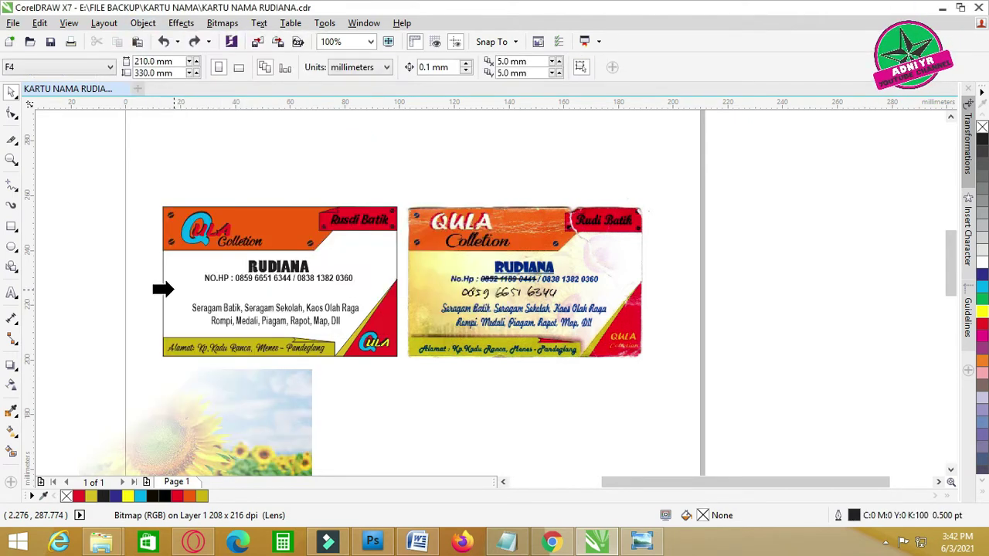
left_click(170, 284)
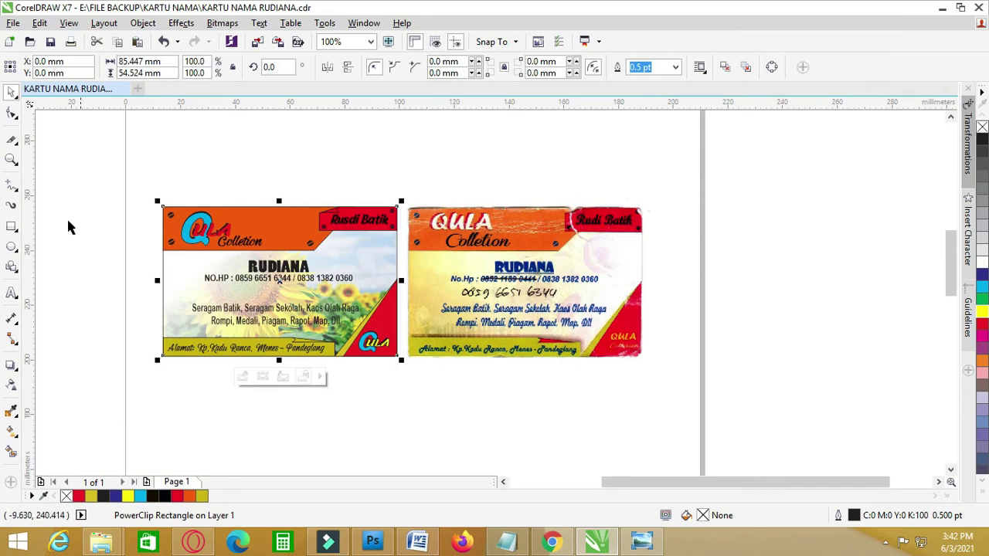
scroll(299, 271, "up", 2)
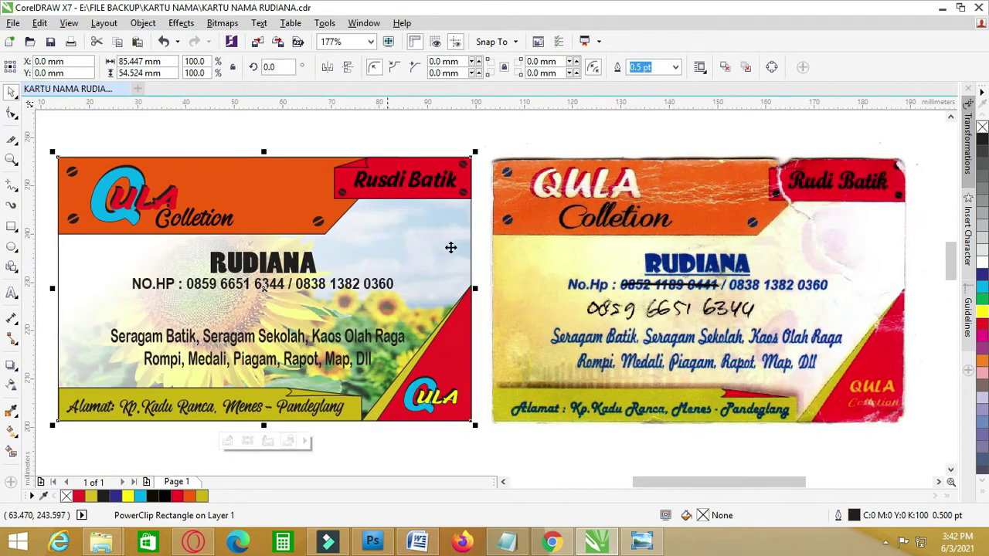
left_click(558, 465)
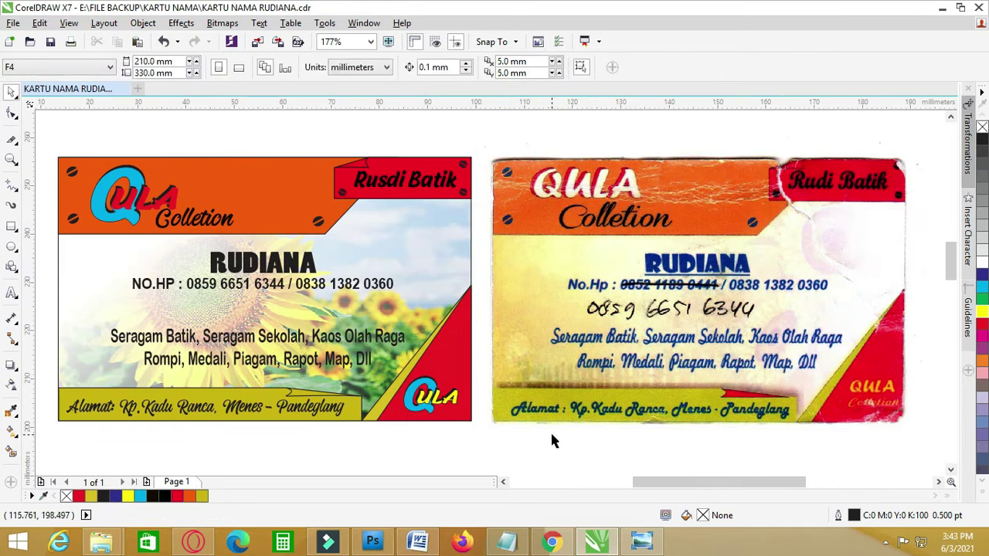
- Centre the vertical guideline, stretch the body text wider and nudge the NO.HP line down
left_click(343, 363)
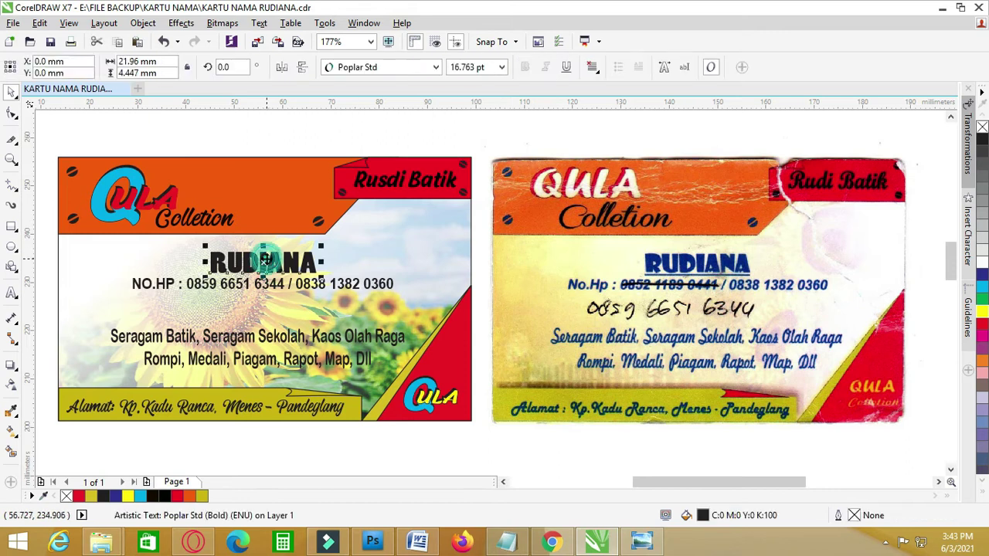
left_click(293, 240)
left_click_drag(86, 201, 263, 324)
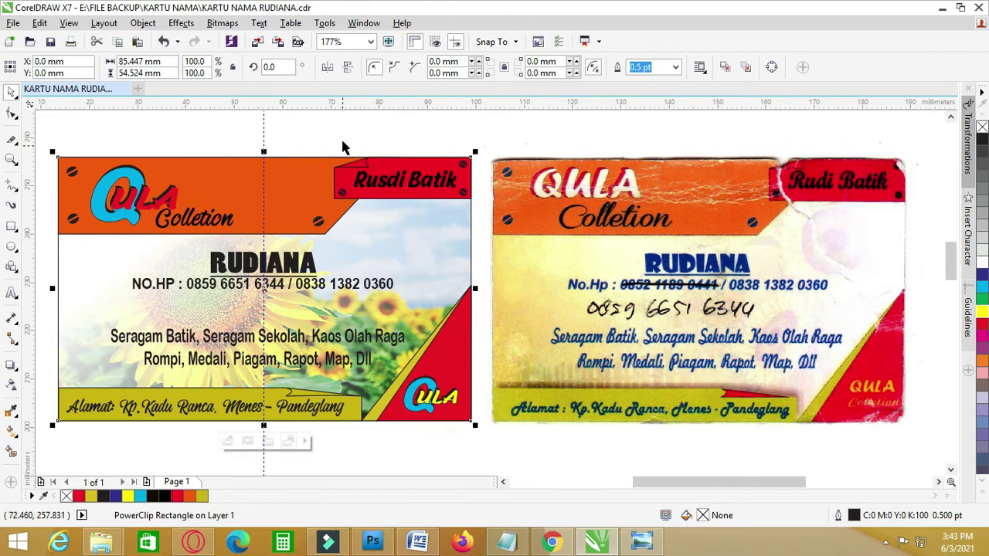
left_click(252, 341)
left_click_drag(412, 350, 419, 374)
left_click_drag(315, 283, 319, 288)
- Set the Seragam Batik body text in the Malvie font
left_click(439, 138)
left_click(312, 343)
left_click(348, 68)
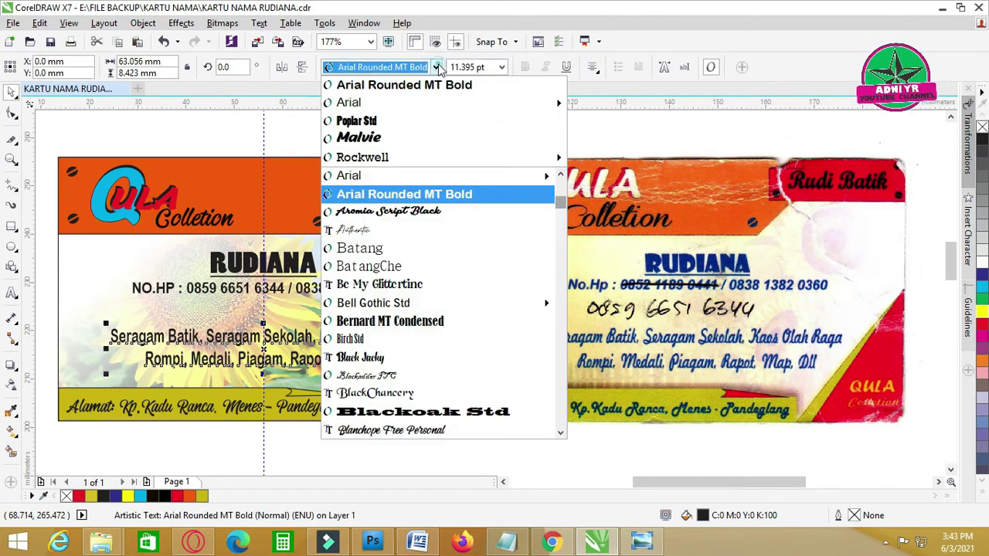
left_click(438, 141)
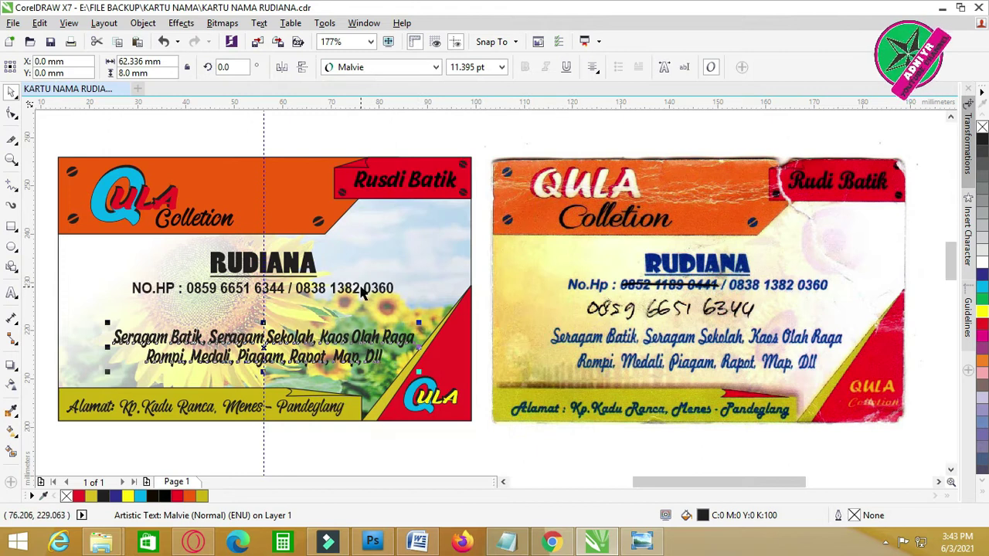
left_click(458, 124)
left_click(371, 338)
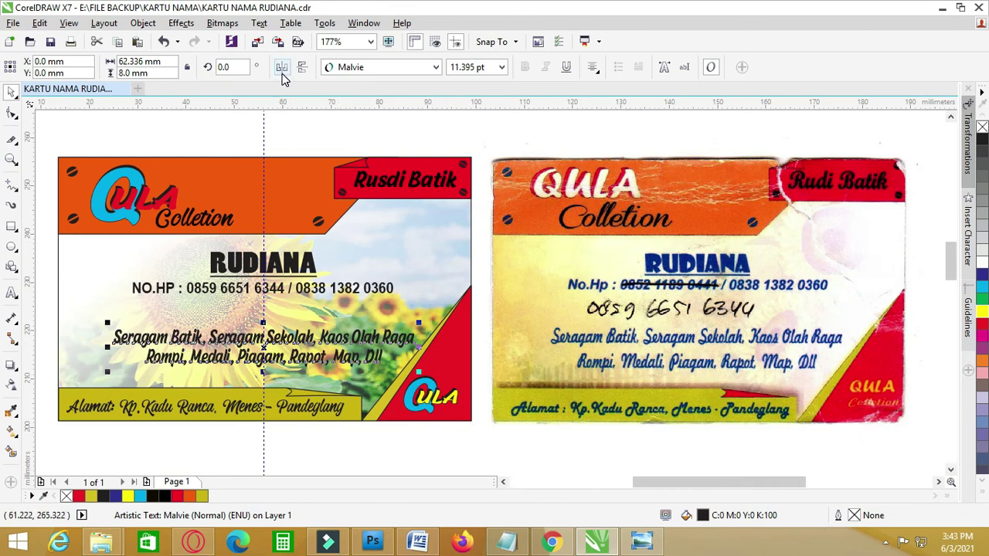
- Switch to the Contour tool and try a light contour on the body text, then undo it
left_click(16, 374)
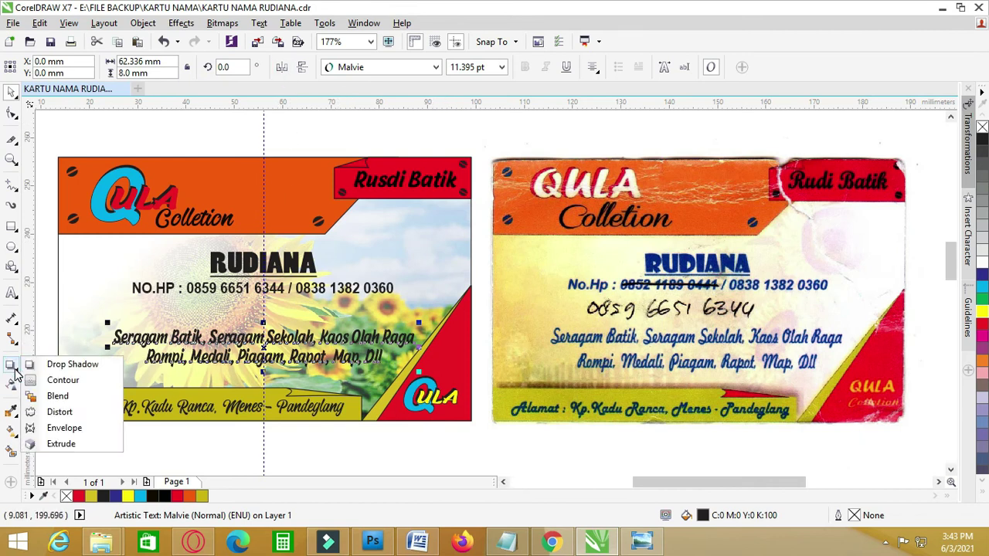
left_click(48, 379)
scroll(344, 337, "up", 2)
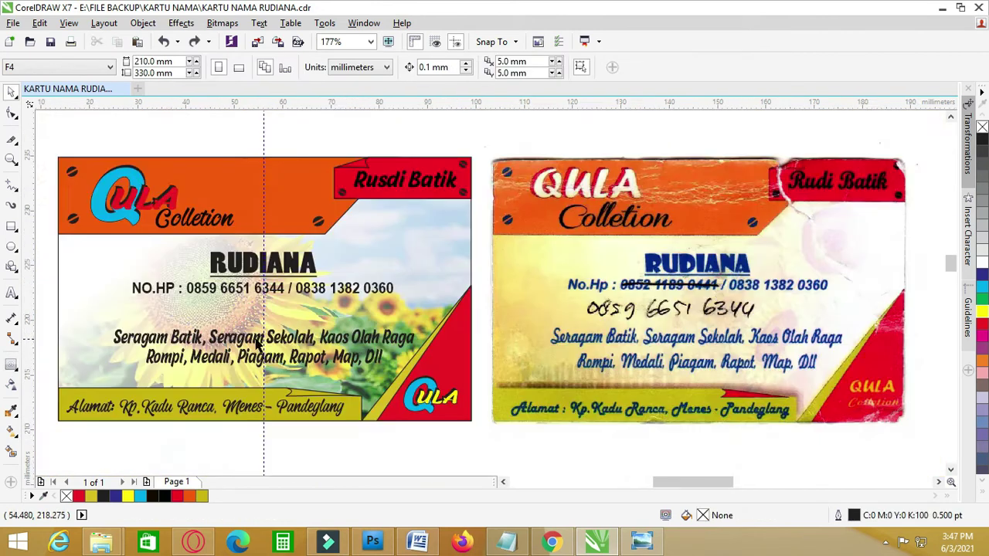
scroll(539, 168, "up", 4)
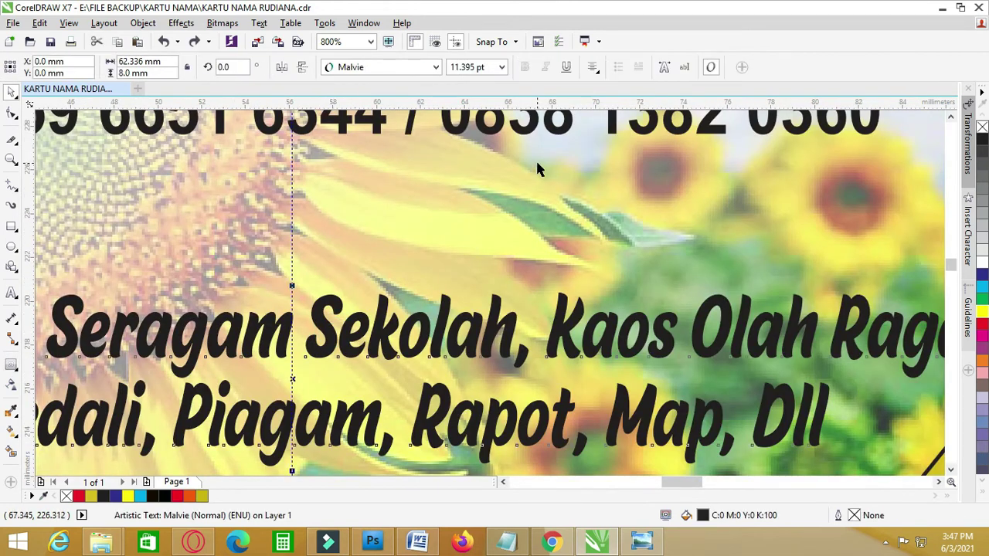
left_click(13, 381)
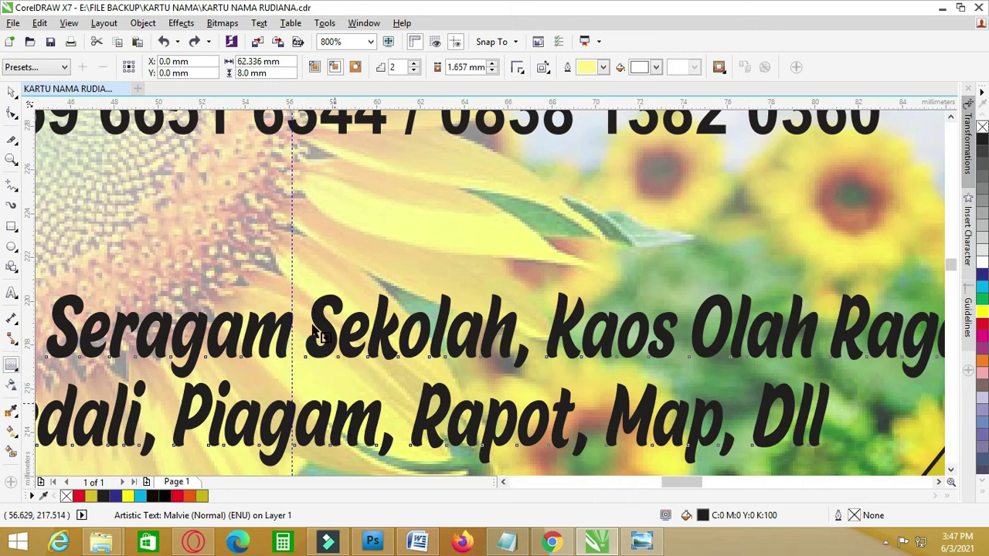
left_click(533, 294)
scroll(340, 340, "down", 4)
scroll(340, 363, "up", 4)
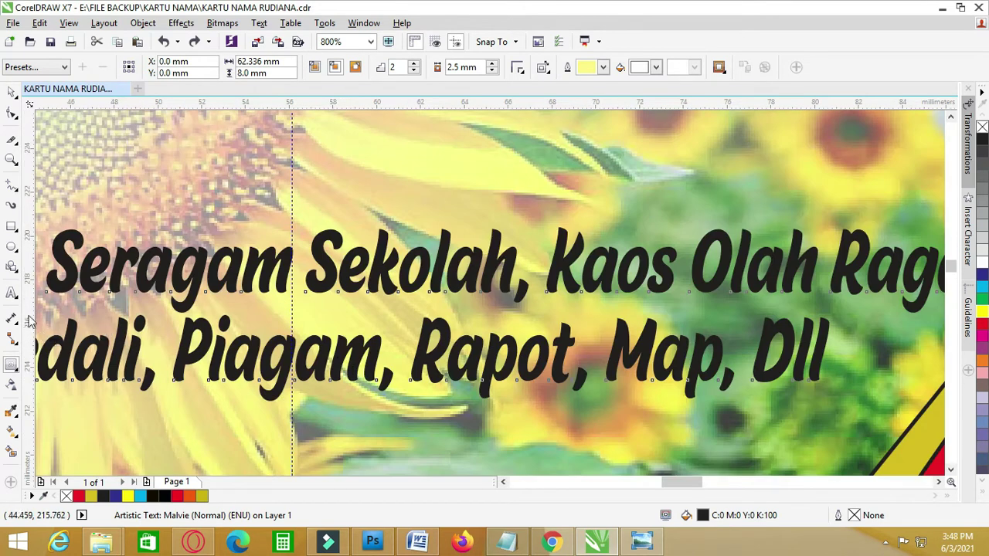
left_click_drag(338, 395, 336, 399)
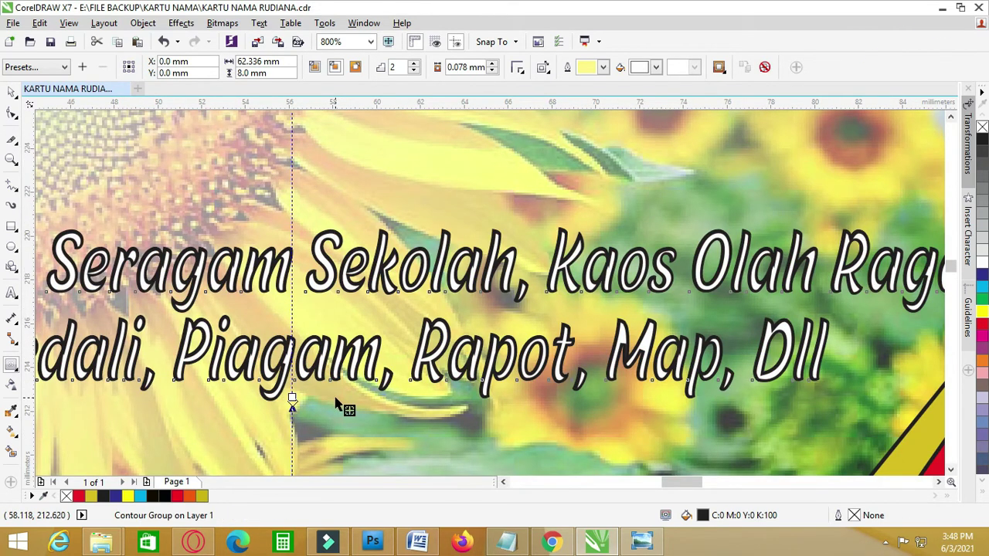
key("ctrl+z")
- Add a thin dark 0.137 mm contour around the Malvie body text
left_click_drag(338, 390, 369, 384)
left_click(530, 294)
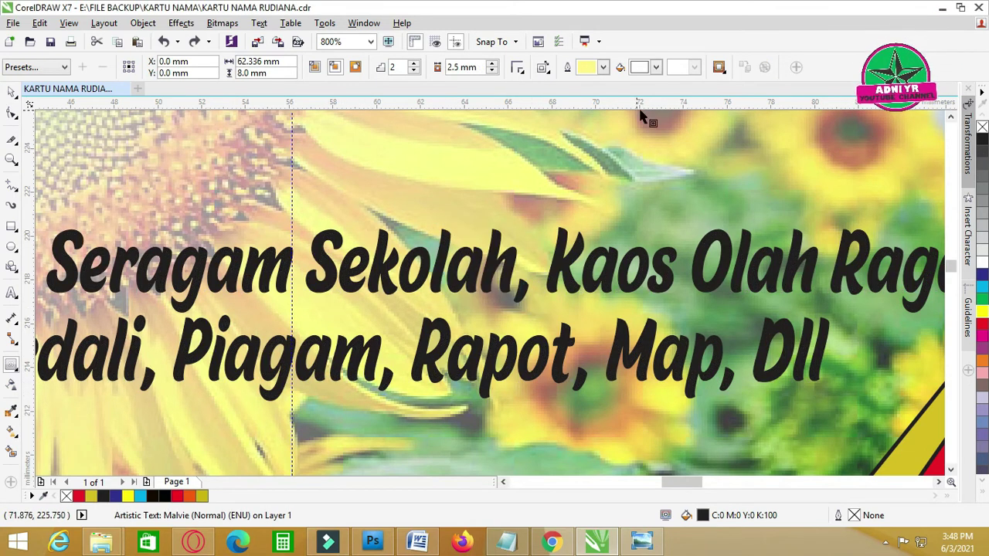
left_click_drag(390, 386, 398, 398)
left_click(530, 292)
mouse_move(485, 391)
left_mouse_down()
mouse_move(494, 423)
mouse_move(485, 410)
left_mouse_up()
scroll(489, 423, "down", 2)
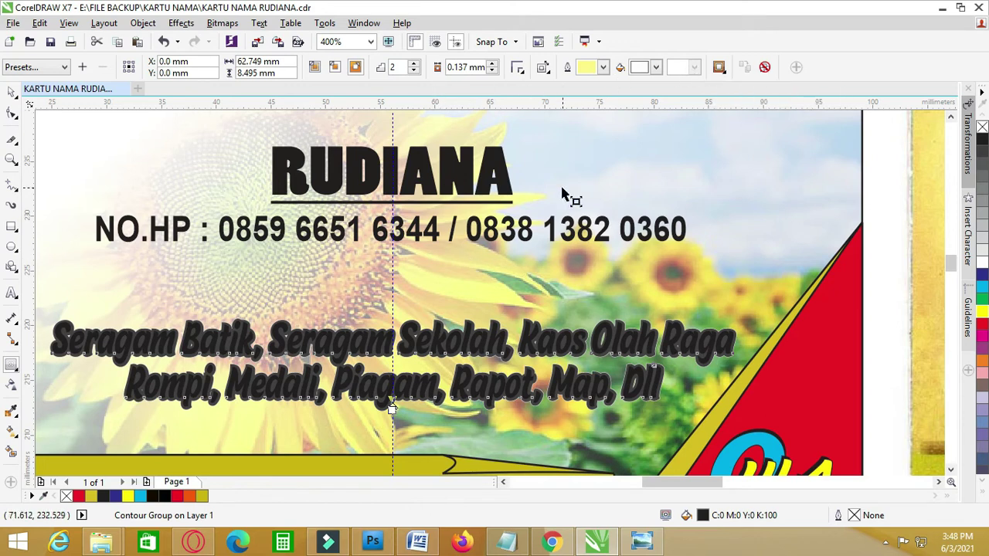
left_click(655, 68)
left_click(684, 90)
left_click(765, 68)
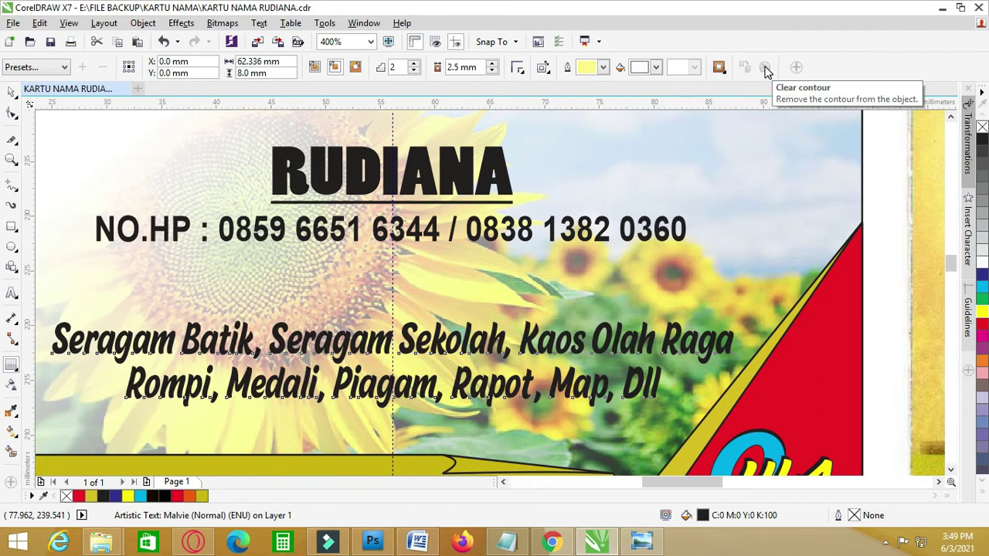
key("ctrl+z")
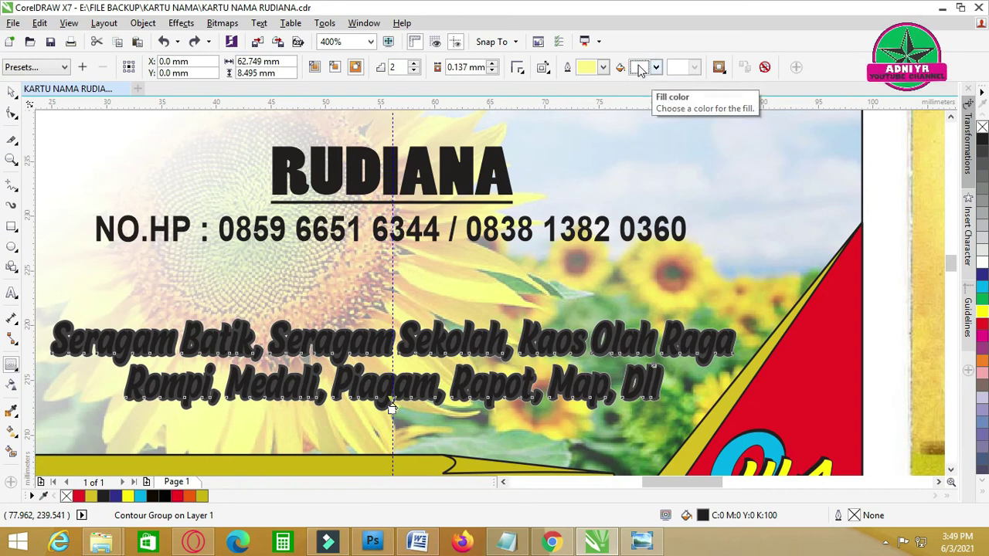
- Try yellow, then settle on pale cream as the body text contour fill colour
left_click(654, 68)
left_click(662, 98)
left_click(640, 67)
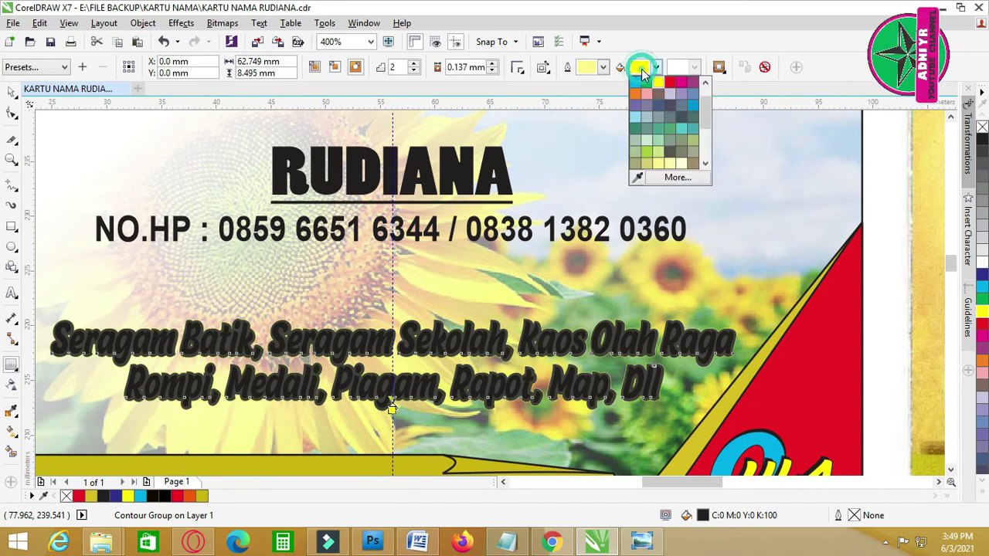
left_click(680, 164)
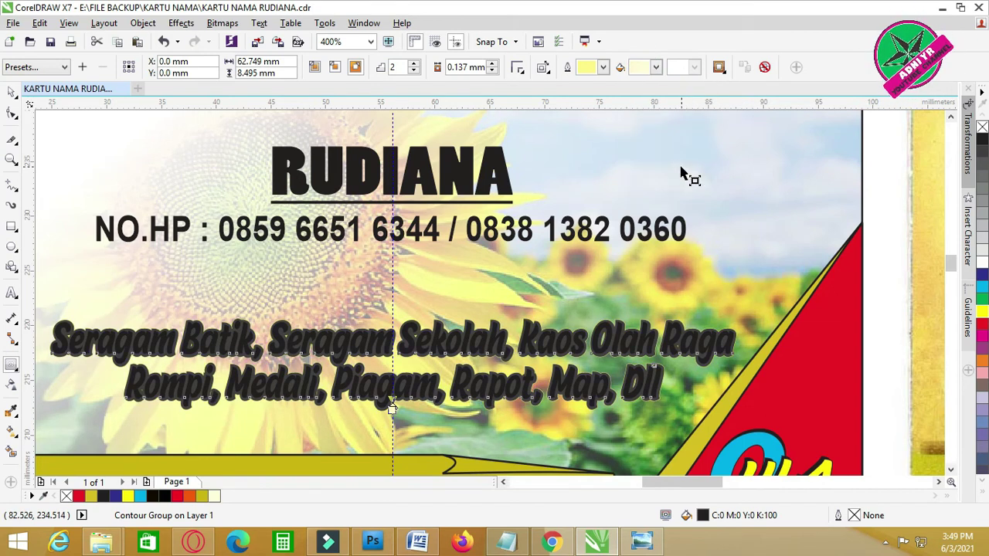
left_click(639, 69)
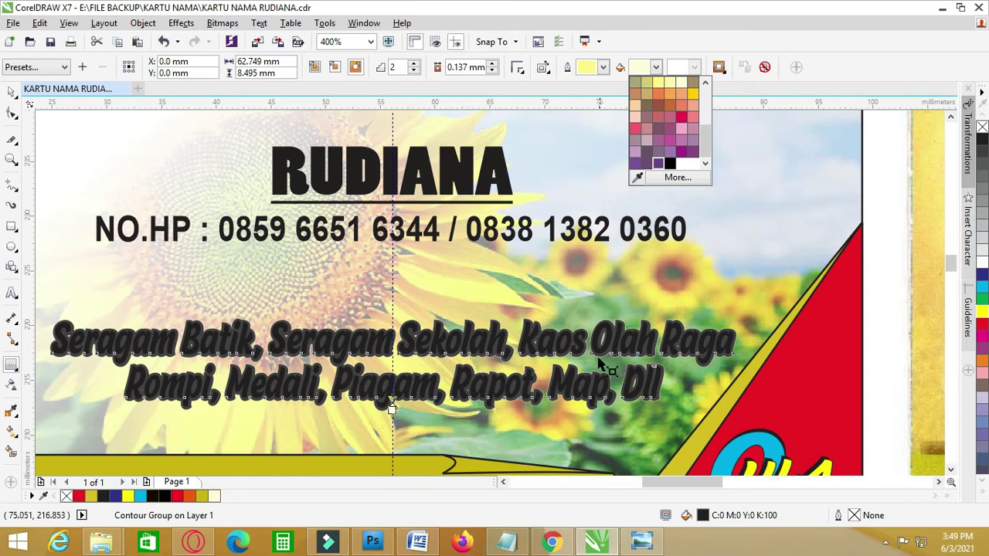
left_click(599, 363)
- Leave colour progression unchanged and keep the 0.137 mm contour offset after offset-too-large warnings
key("Return")
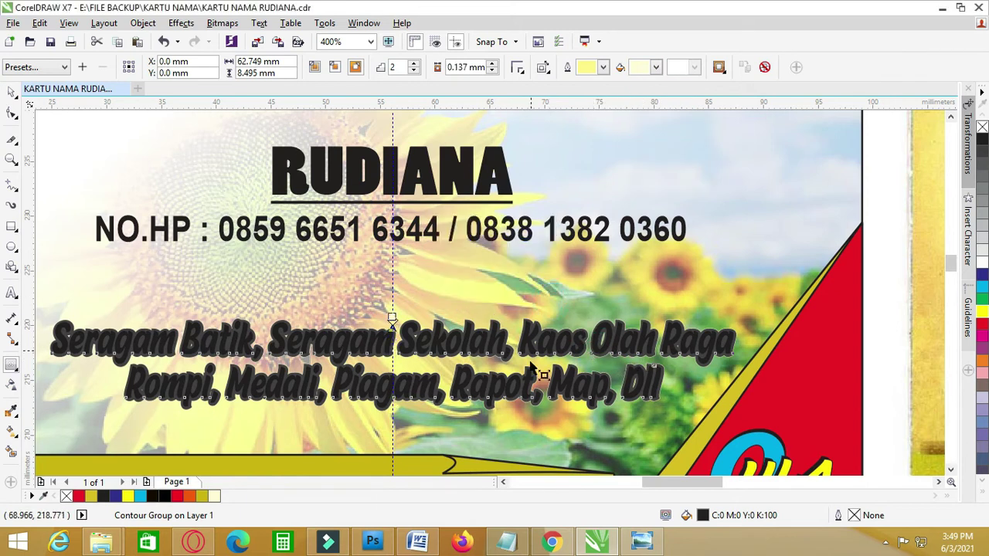
scroll(633, 421, "up", 2)
left_click_drag(707, 359, 707, 351)
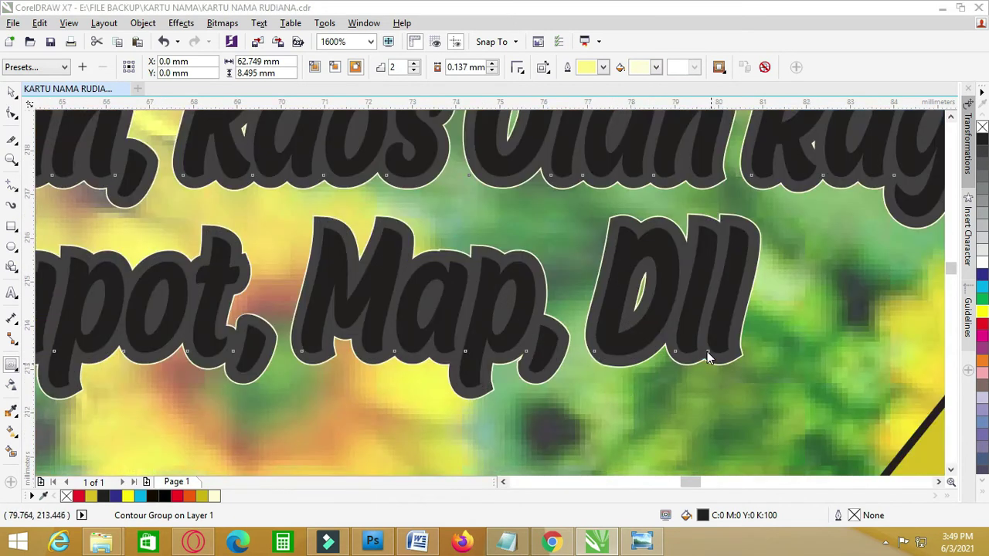
key("Return")
scroll(551, 304, "down", 1)
scroll(551, 304, "down", 2)
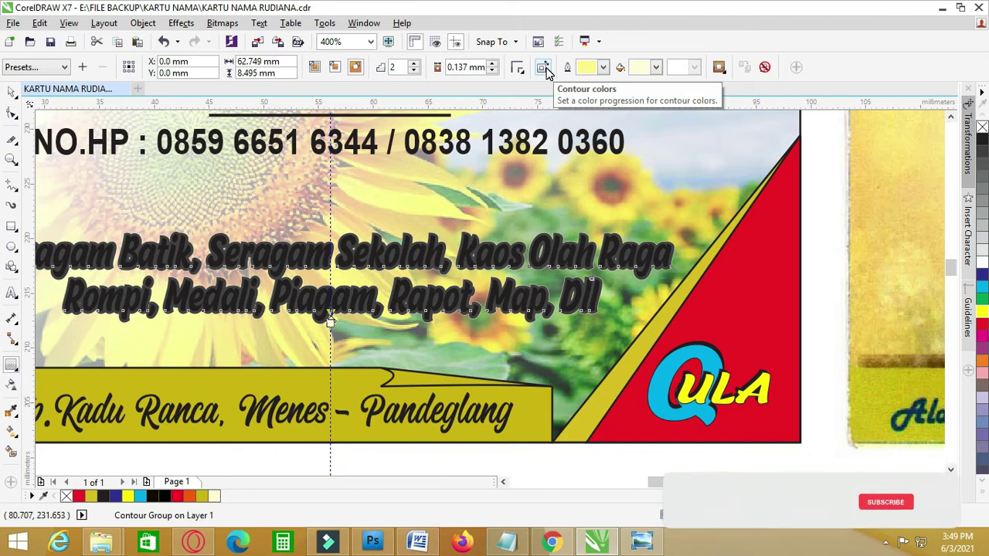
left_click(544, 68)
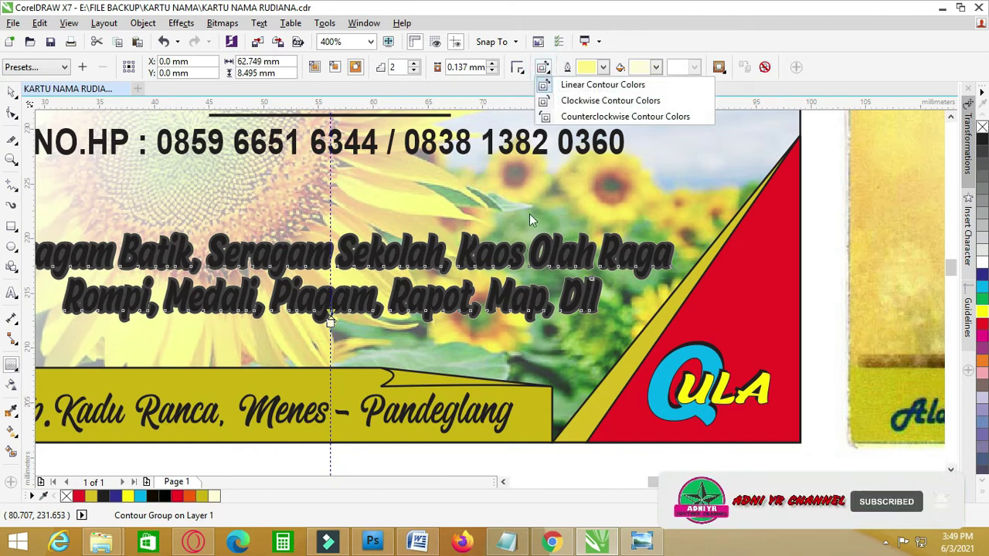
left_click(541, 254)
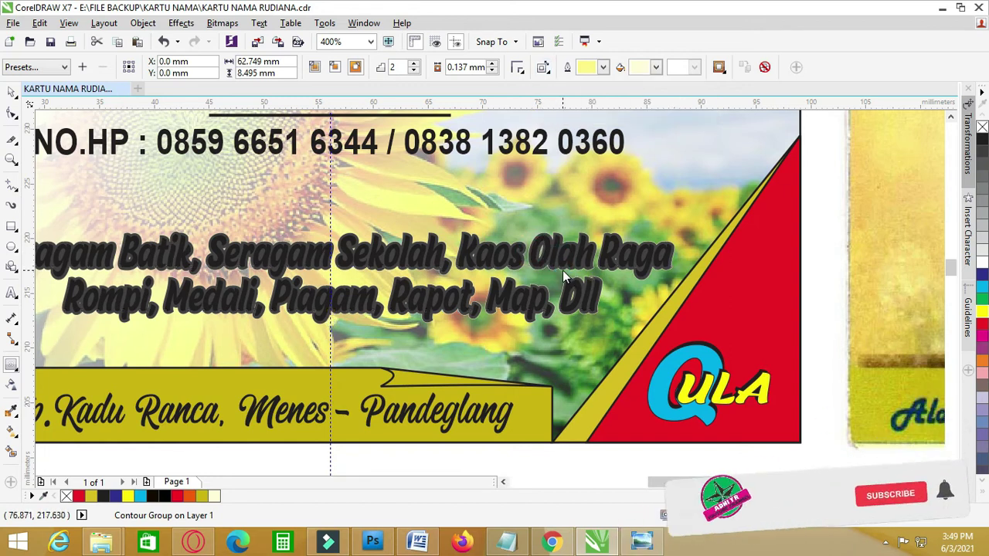
left_click(561, 272)
left_click(529, 293)
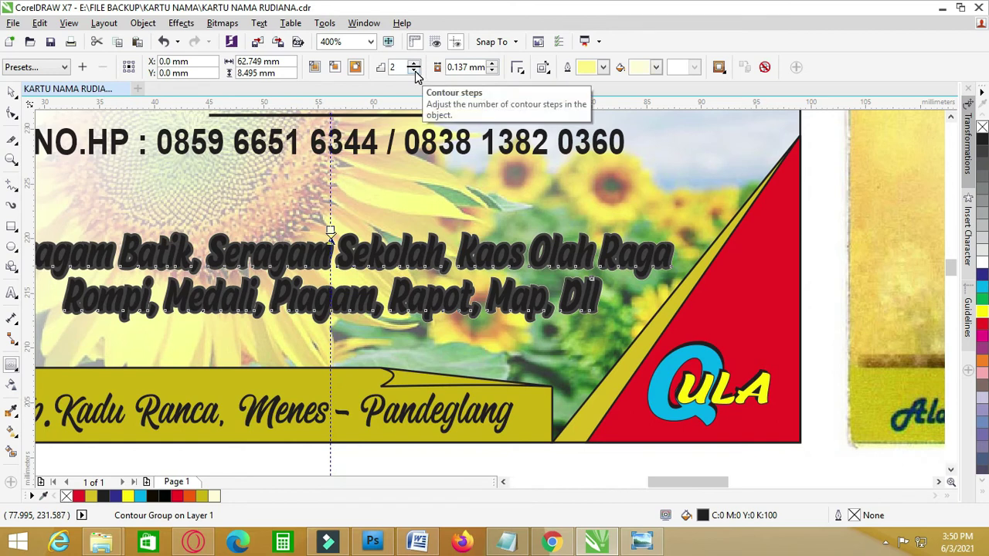
- Lower the contour from 2 steps to 1, keeping the light cream fill
left_click(415, 71)
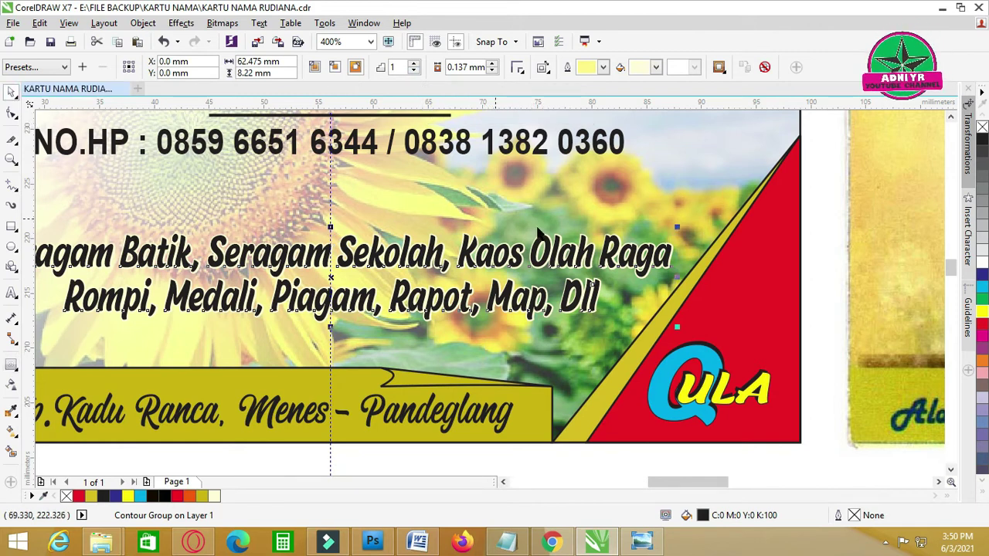
left_click(655, 67)
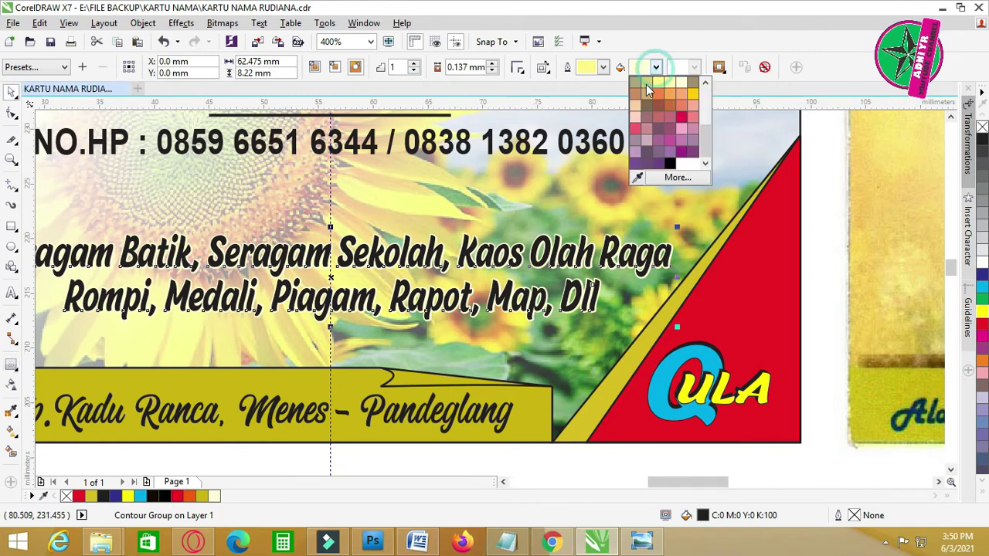
left_click(679, 85)
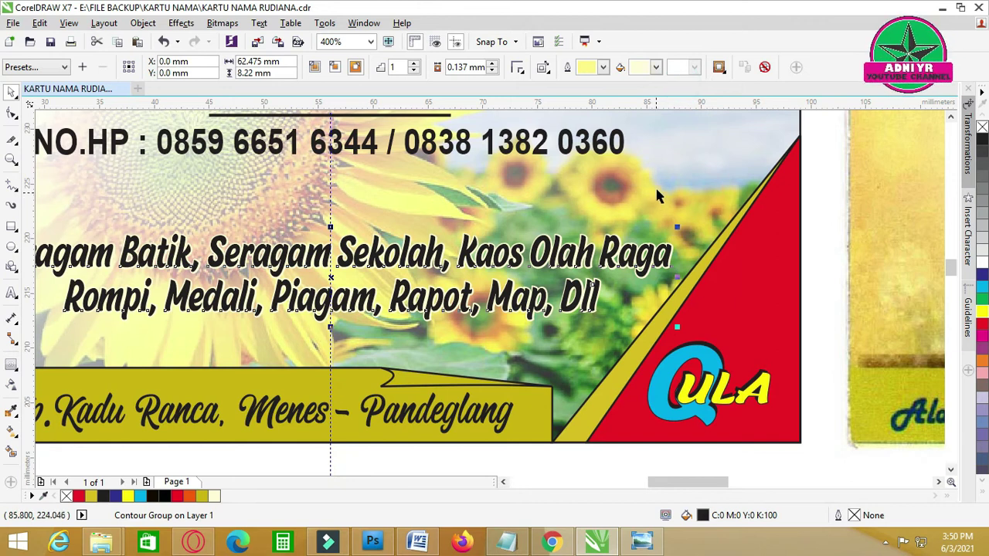
- Reselect the Malvie body text and zoom with F4 to fit both business cards
left_click(775, 225)
left_click(658, 264)
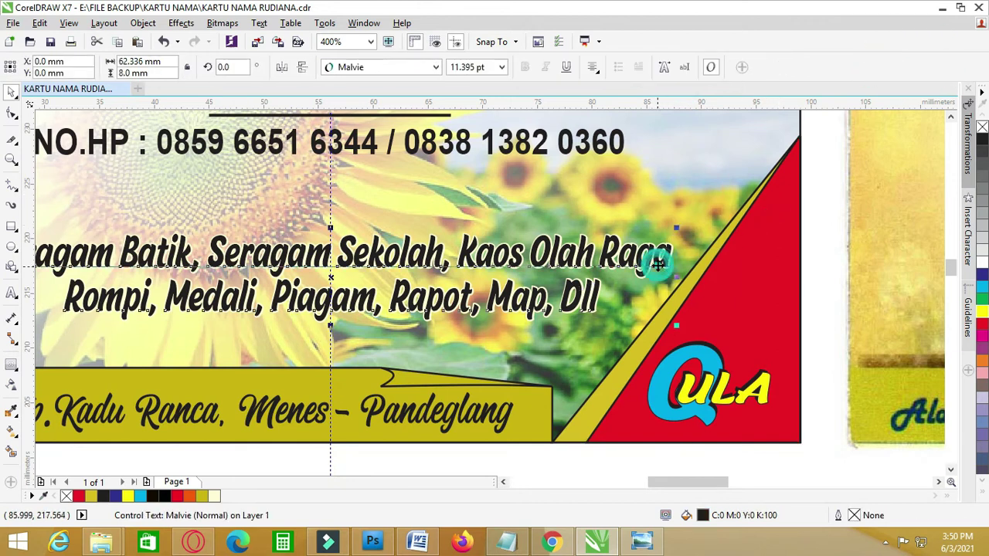
scroll(676, 296, "up", 2)
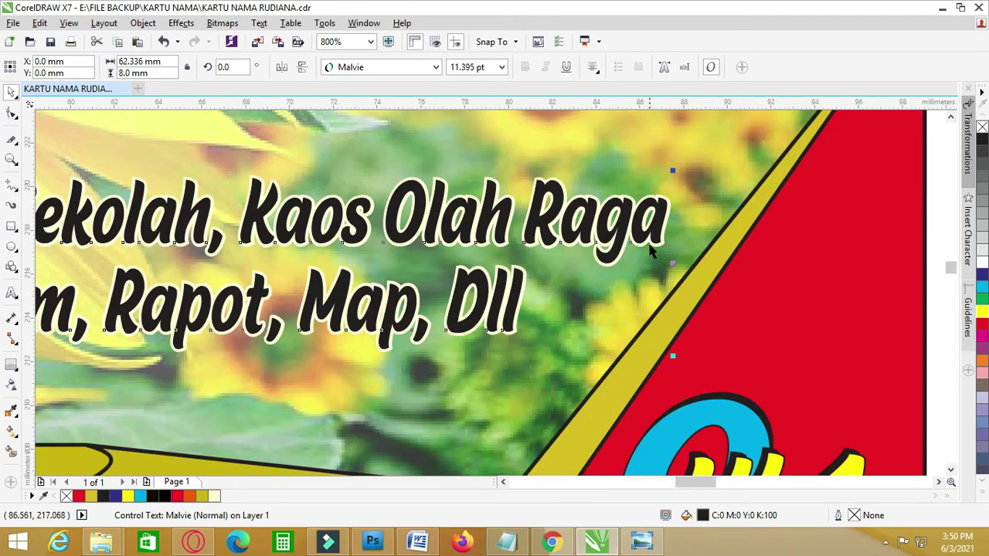
scroll(647, 246, "up", 2)
scroll(647, 246, "down", 2)
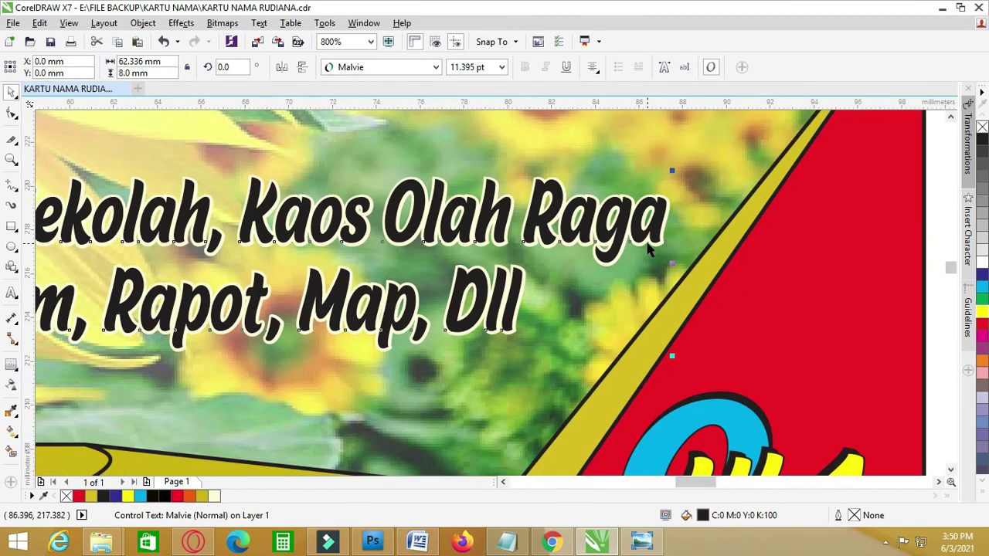
key("F4")
- Deselect the text, zoom to show both cards, and save the business card document
left_click(428, 453)
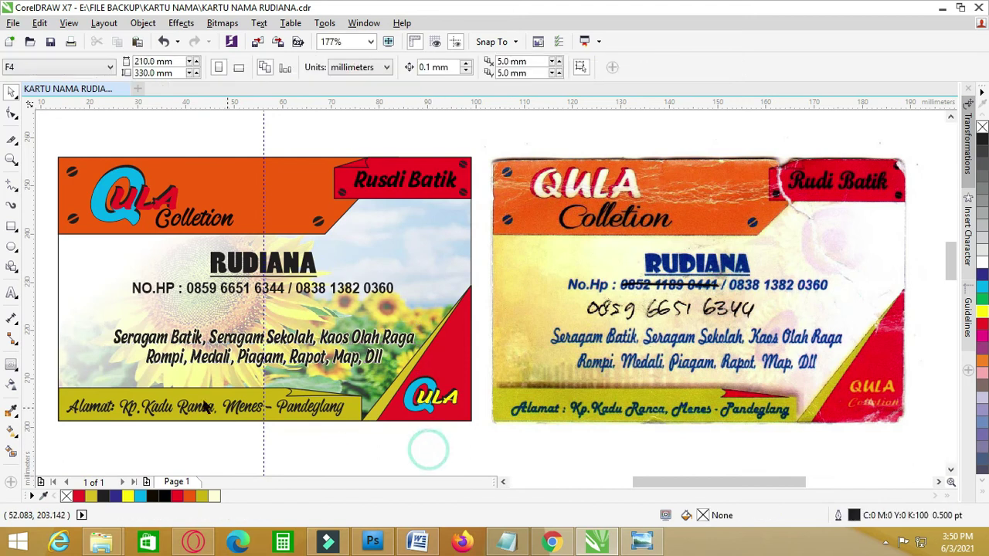
scroll(133, 393, "up", 2)
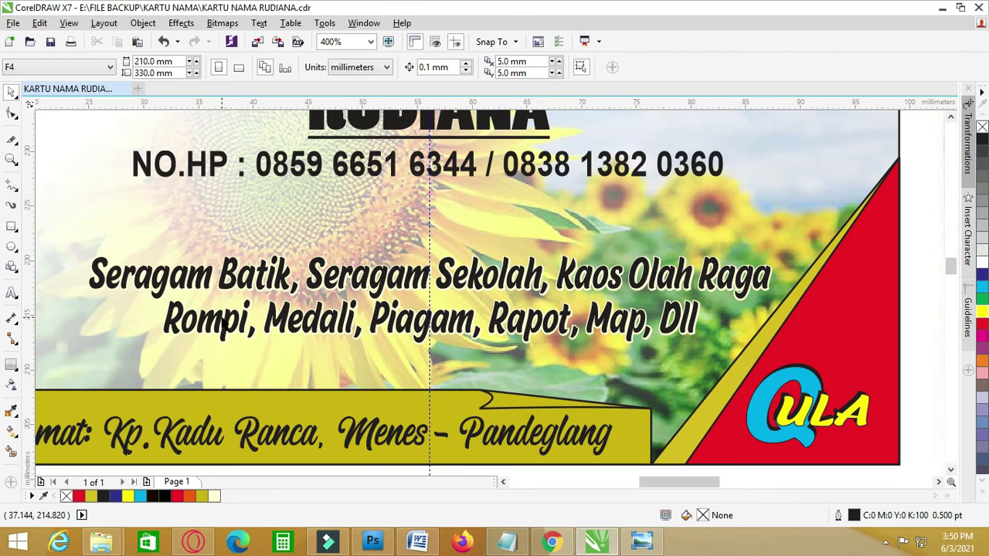
key("F4")
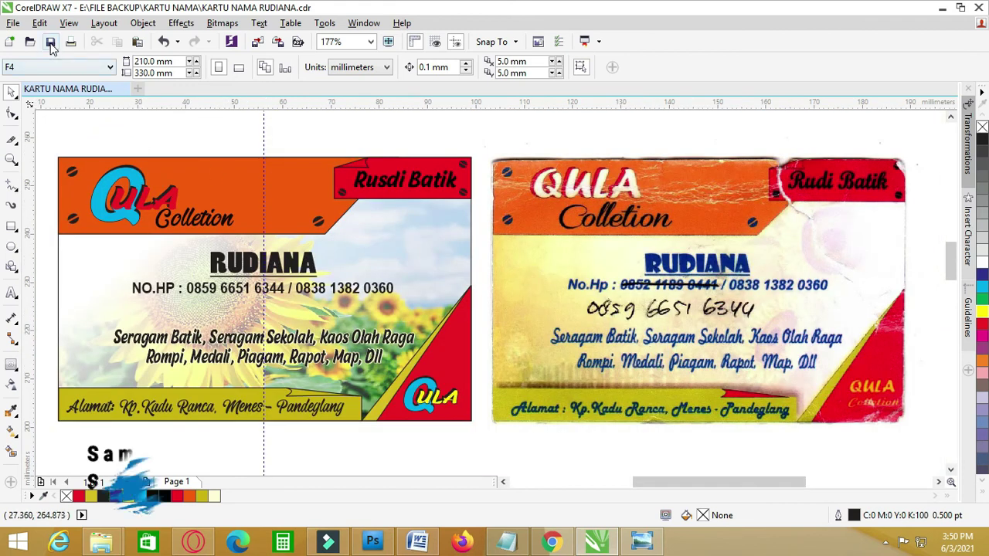
left_click(50, 41)
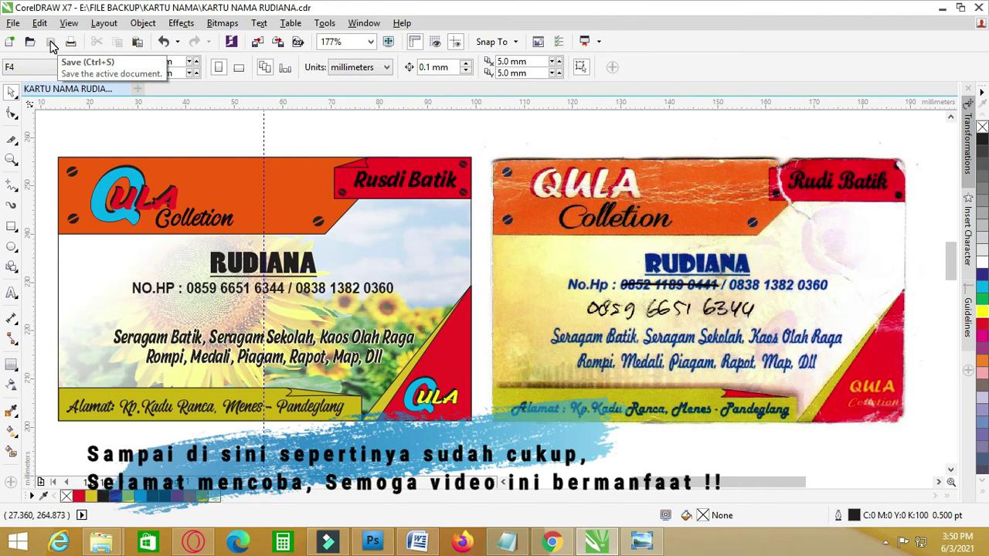